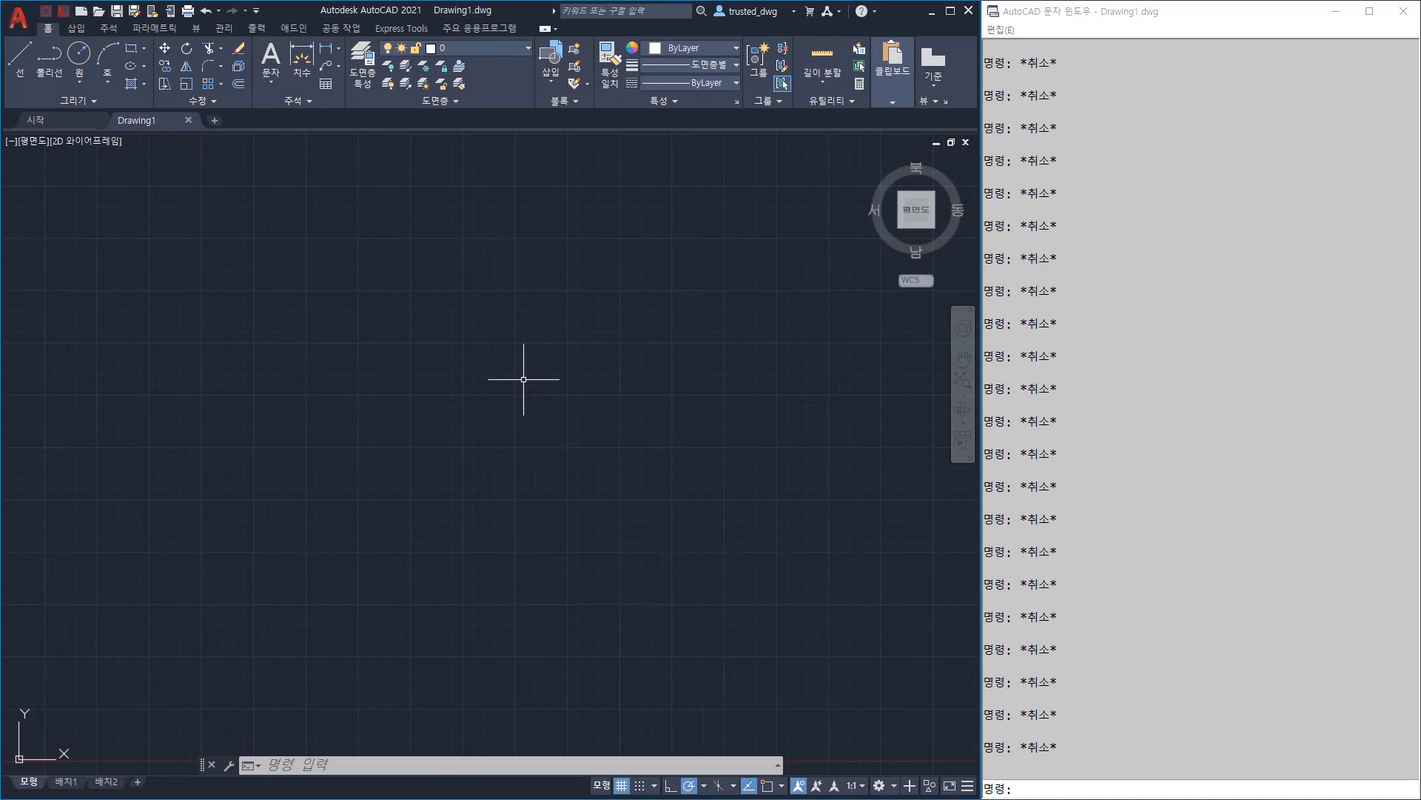
# Hide the ribbon with the RIBBONCLOSE command
pyautogui.write('ribbo')
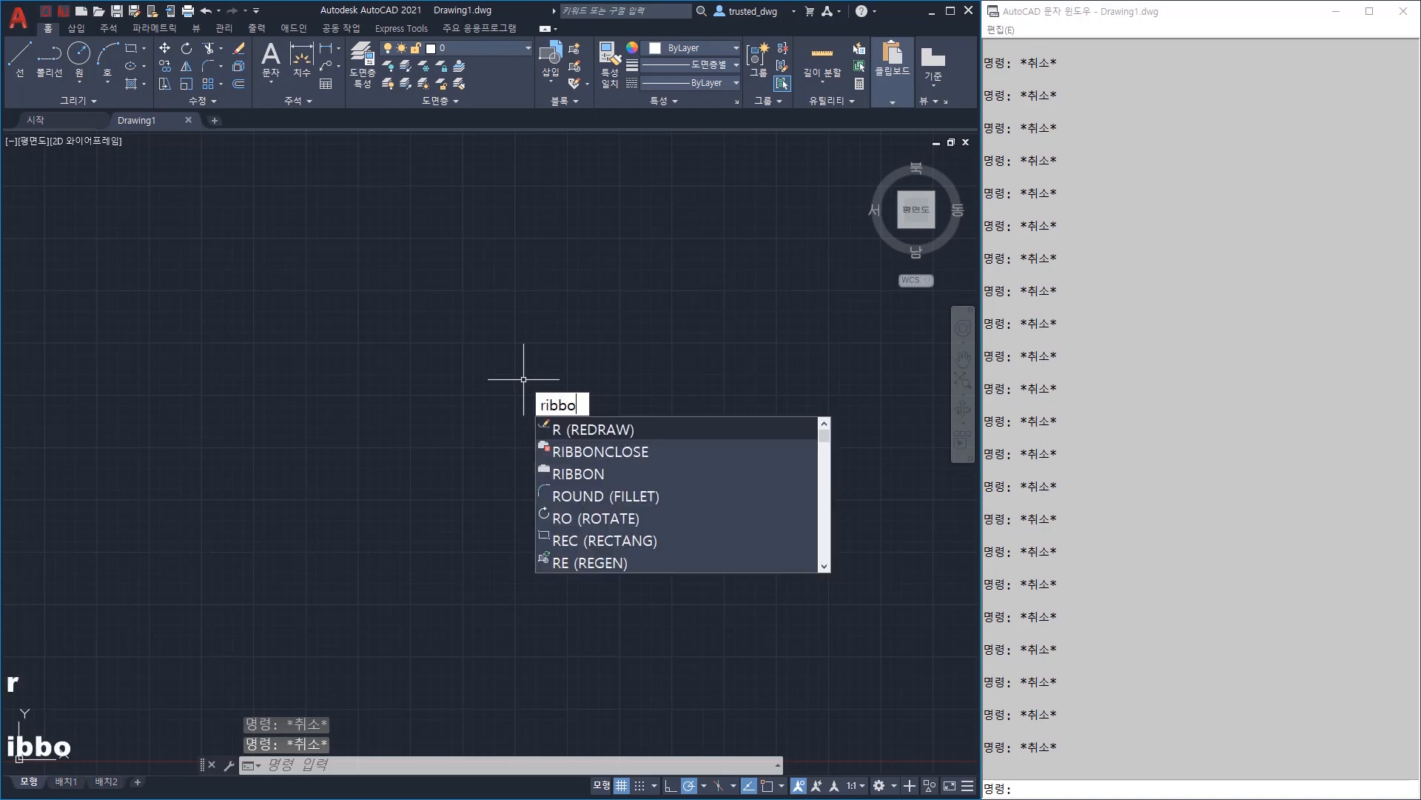
pyautogui.write('nclose')
pyautogui.press('Return')
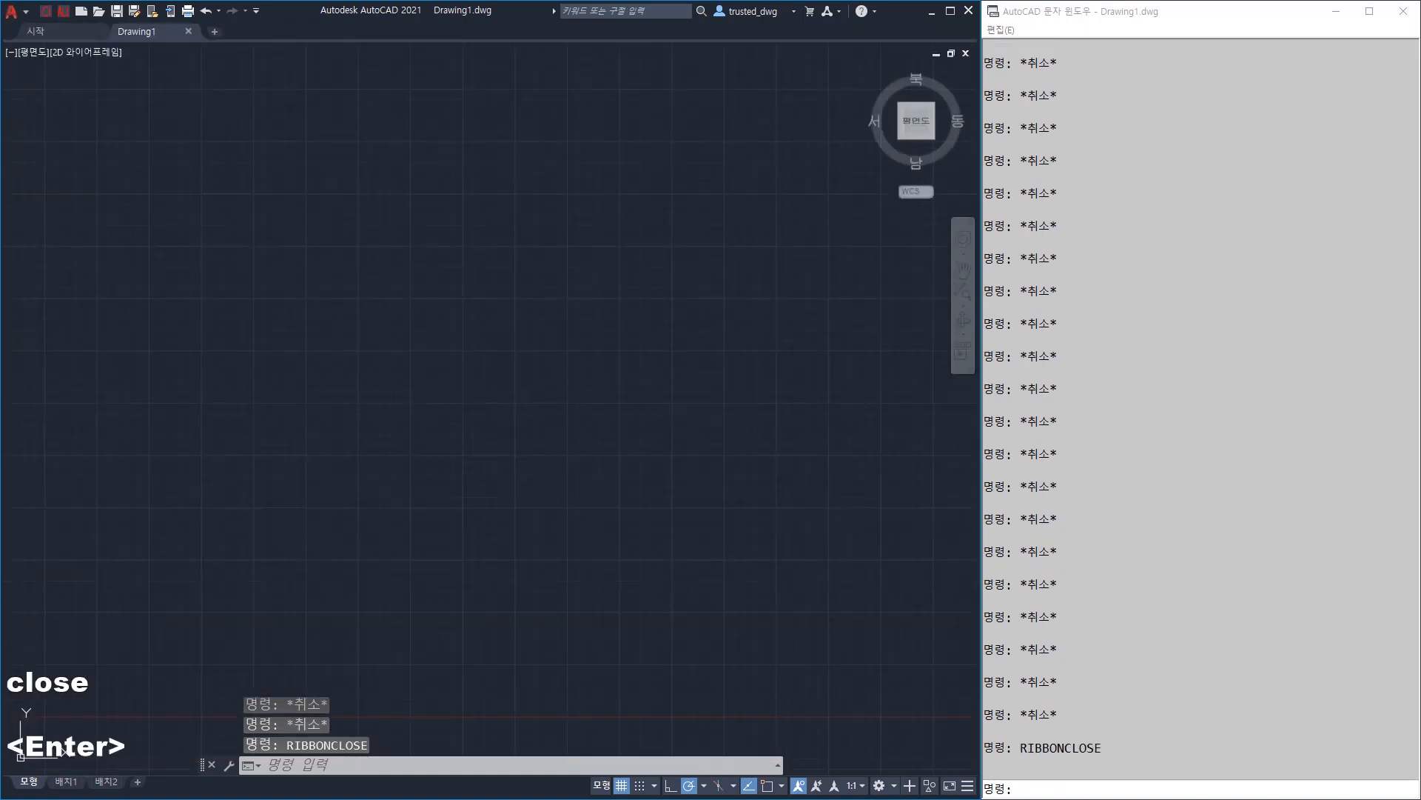
# Display the classic menu bar by setting the MENUBAR system variable to 1
pyautogui.write('m')
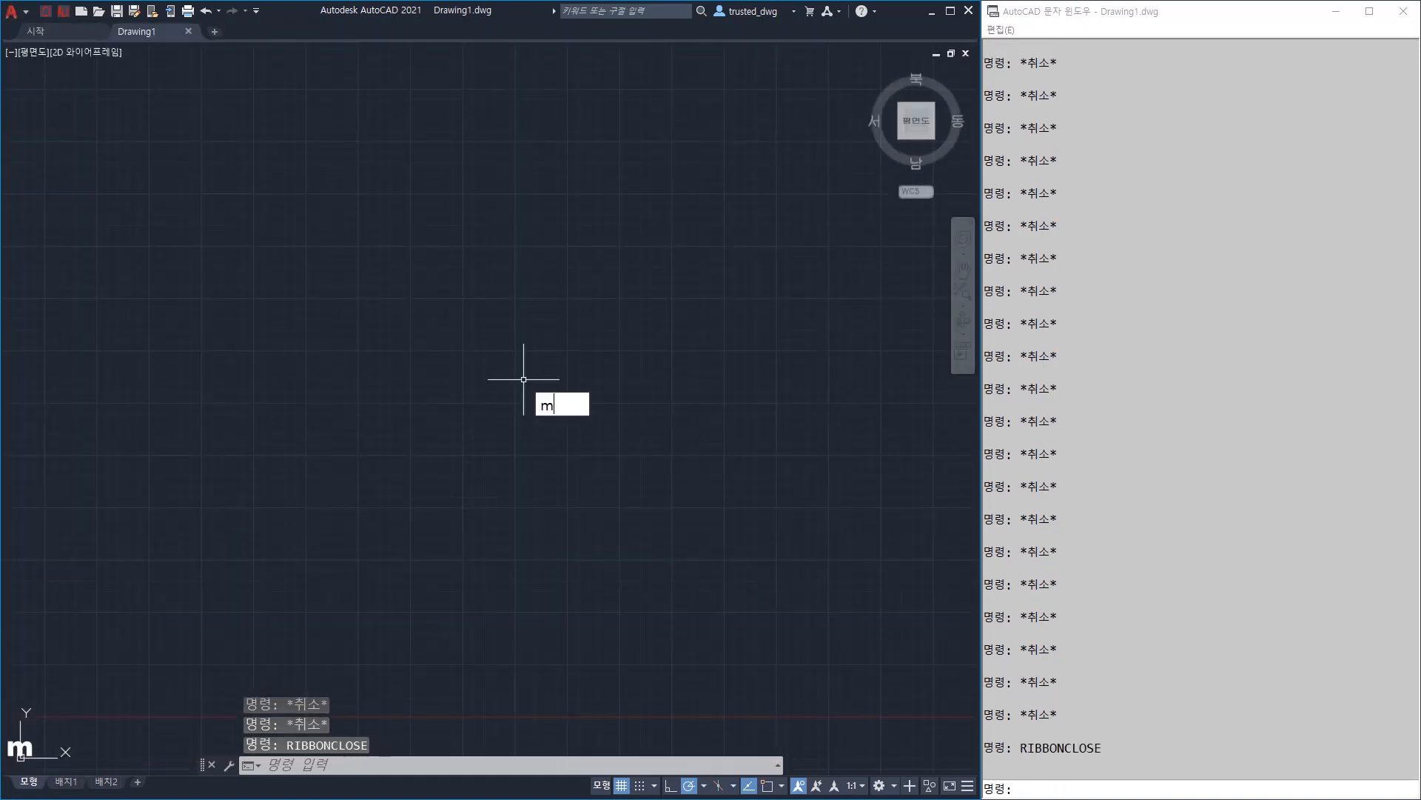
pyautogui.write('enubar')
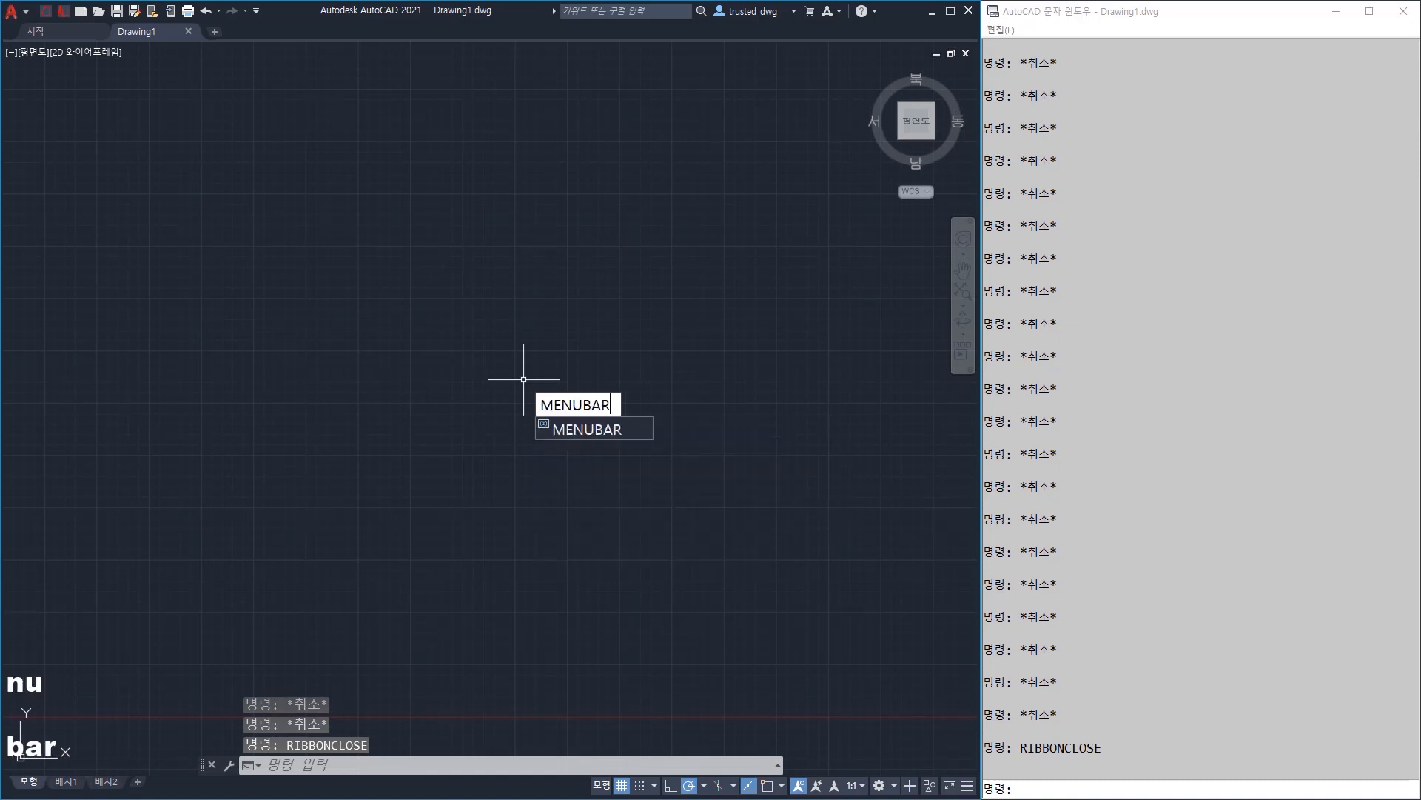
pyautogui.press('Return')
pyautogui.write('1')
pyautogui.press('Return')
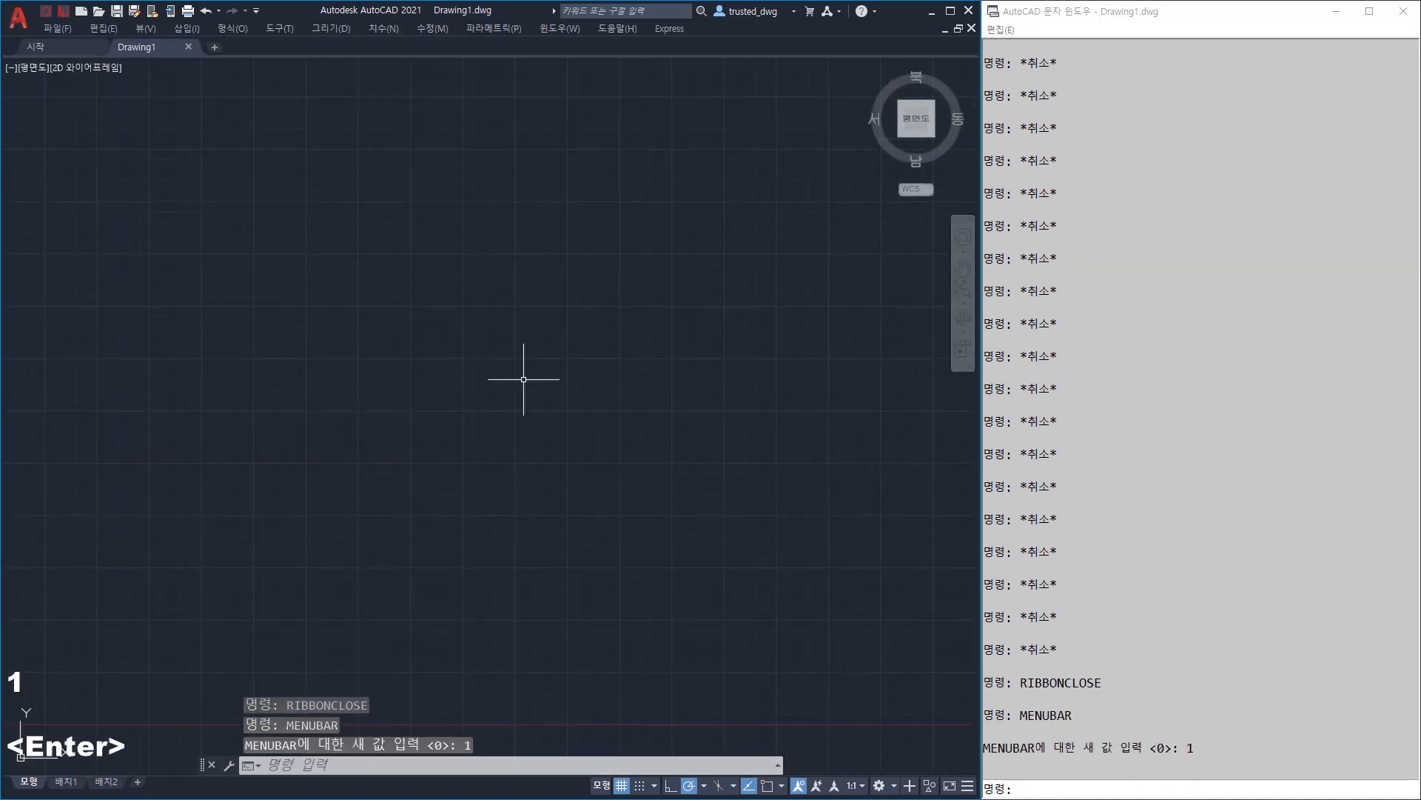
pyautogui.click(258, 10)
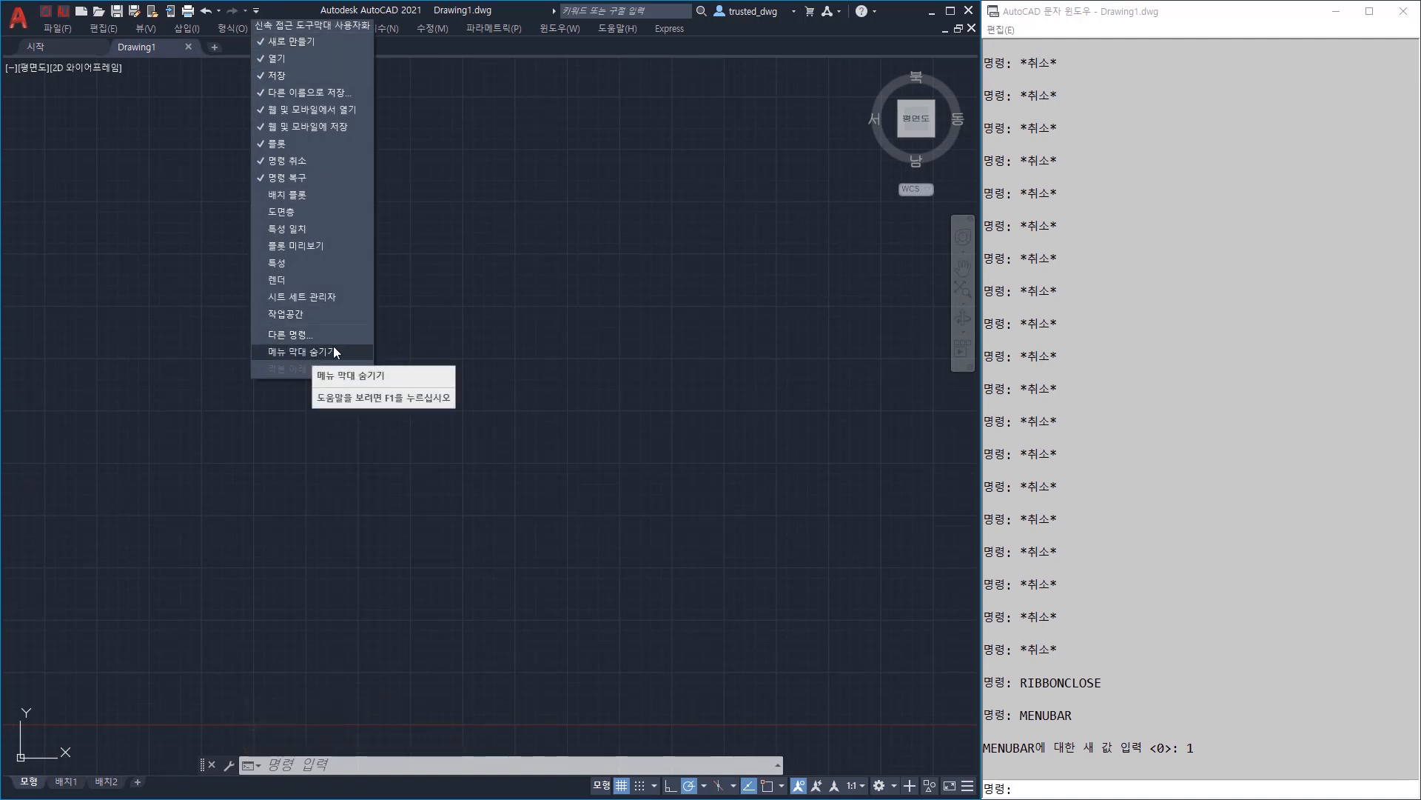
pyautogui.press('Escape')
pyautogui.press('Escape')
pyautogui.press('Escape')
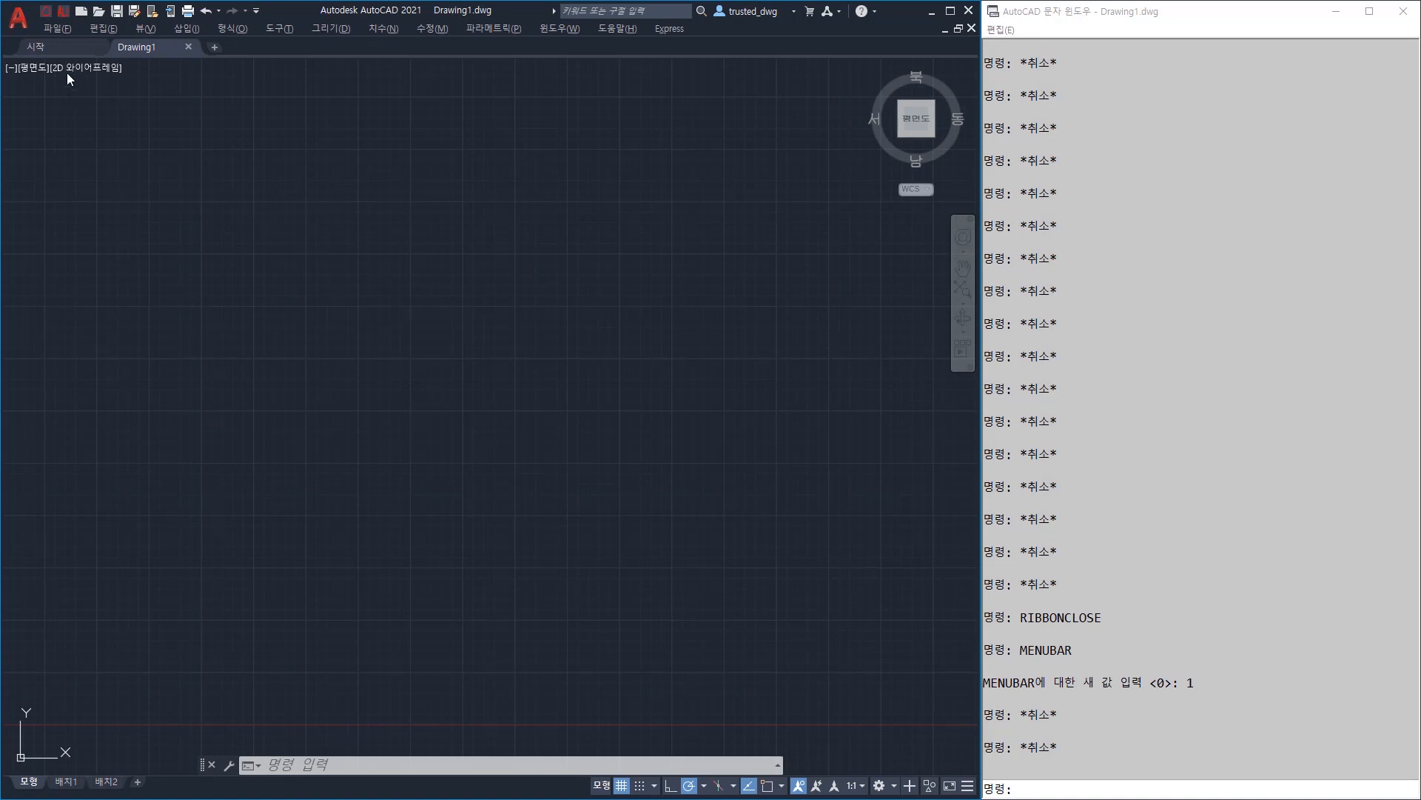
pyautogui.click(59, 34)
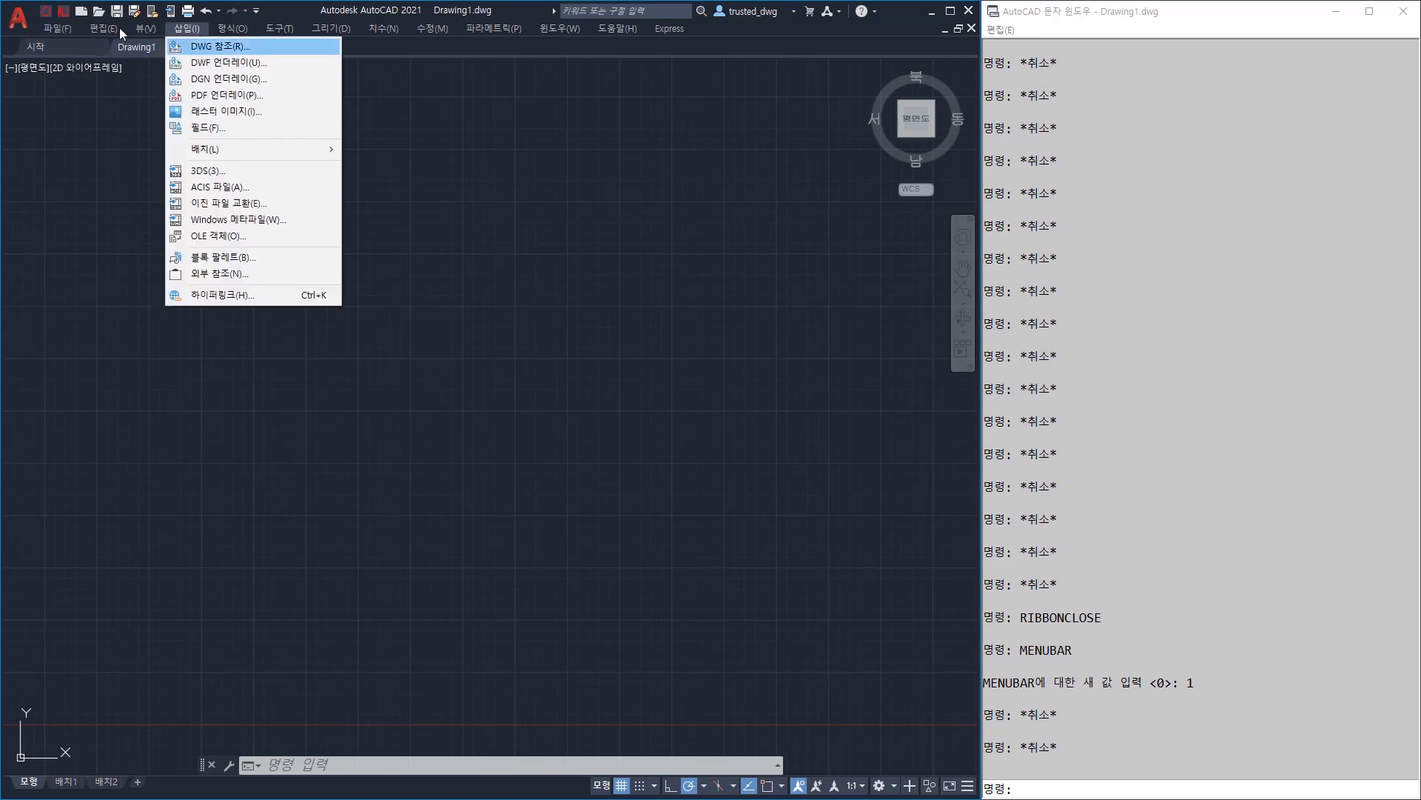
pyautogui.click(183, 30)
pyautogui.click(362, 427)
pyautogui.press('Escape')
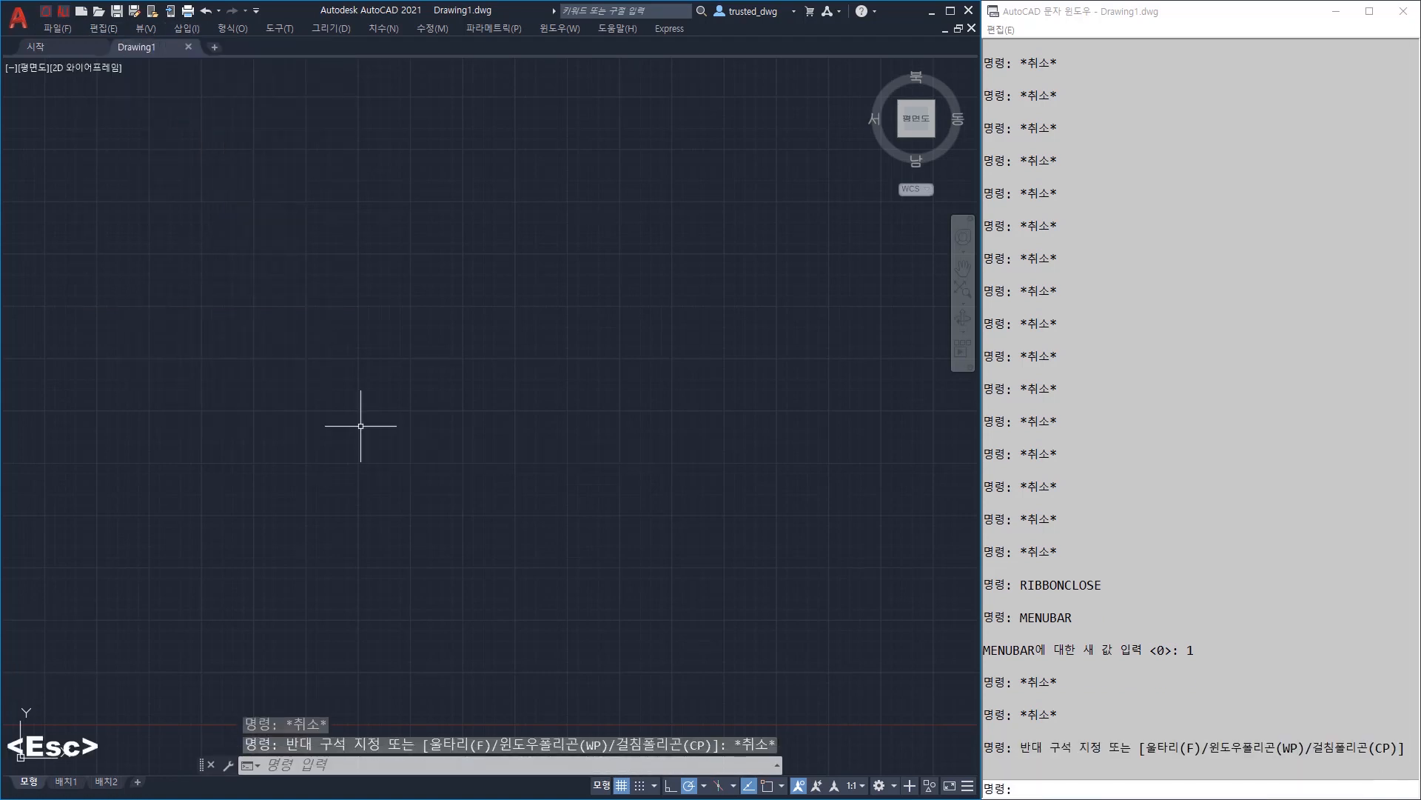
# Open the user interface customization dialog with CUI, expand the 도구막대 (toolbars) node and select the 그리기 toolbar
pyautogui.write('cui')
pyautogui.press('Return')
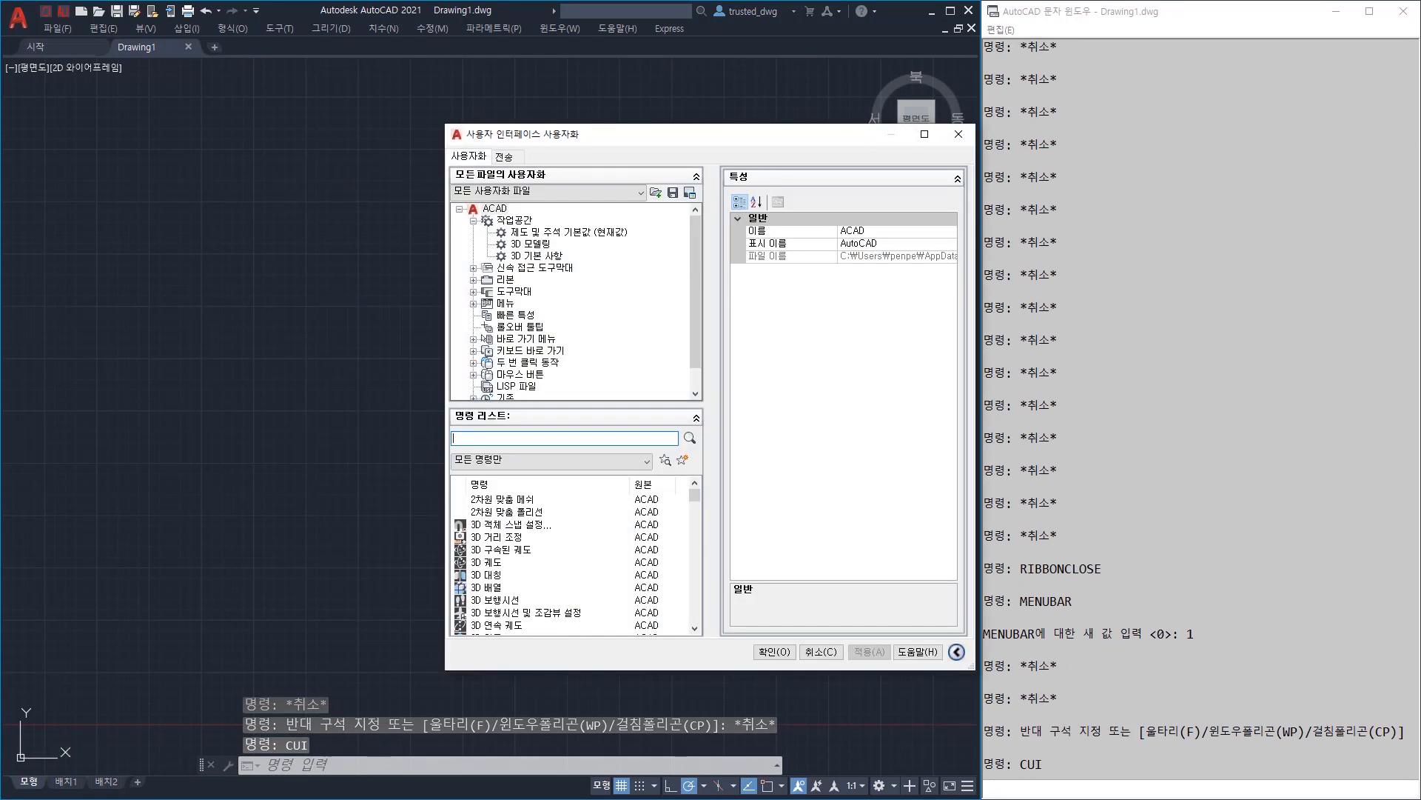
pyautogui.click(532, 292)
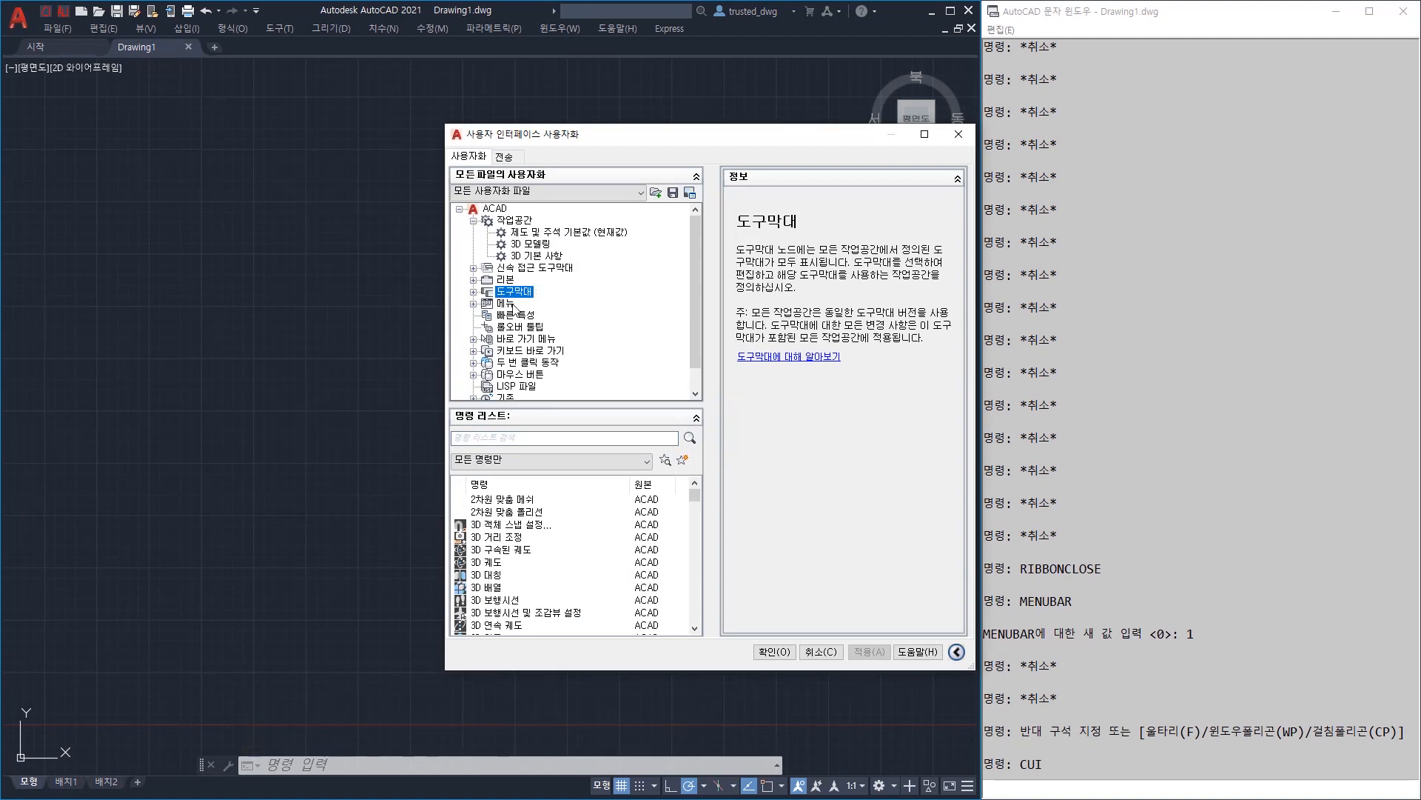
pyautogui.click(509, 304)
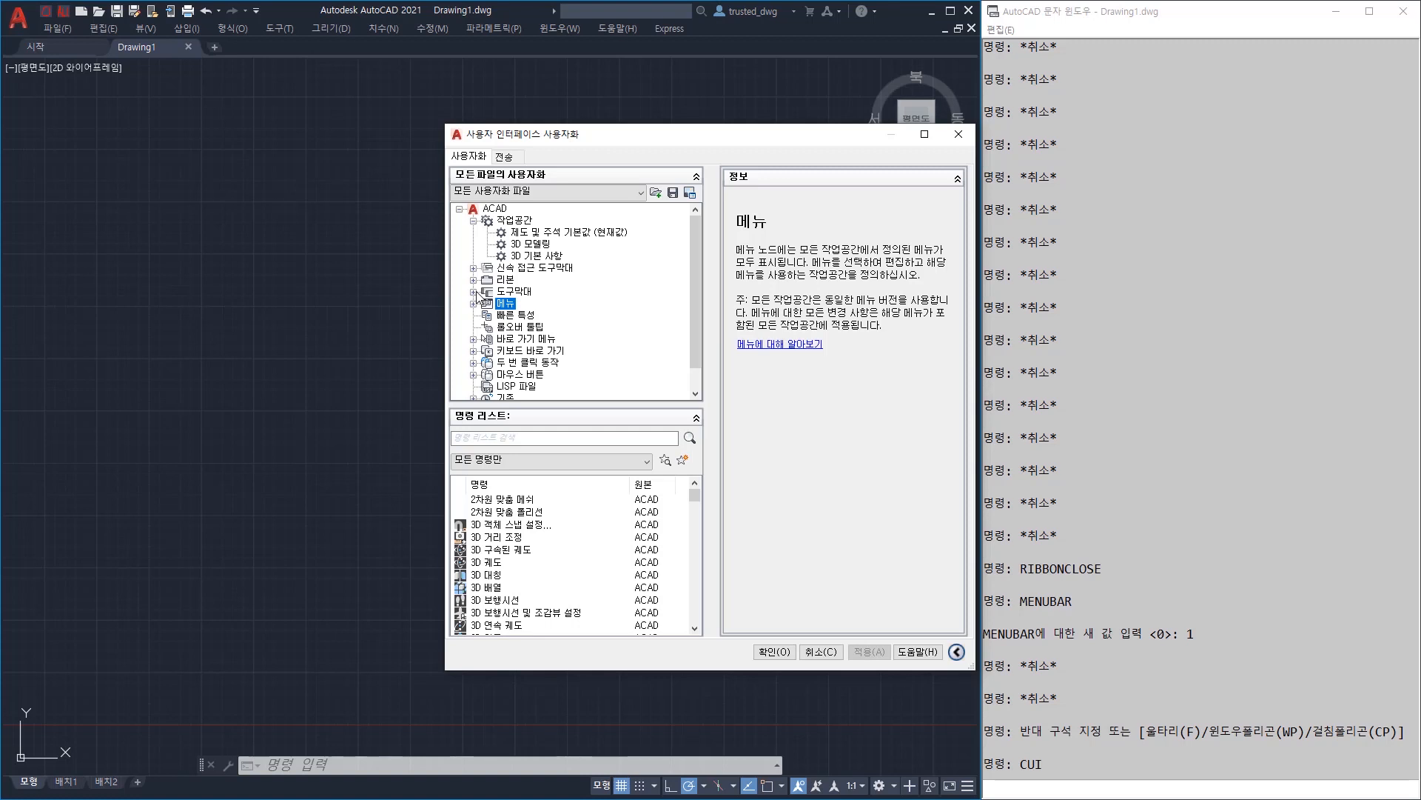
pyautogui.doubleClick(510, 292)
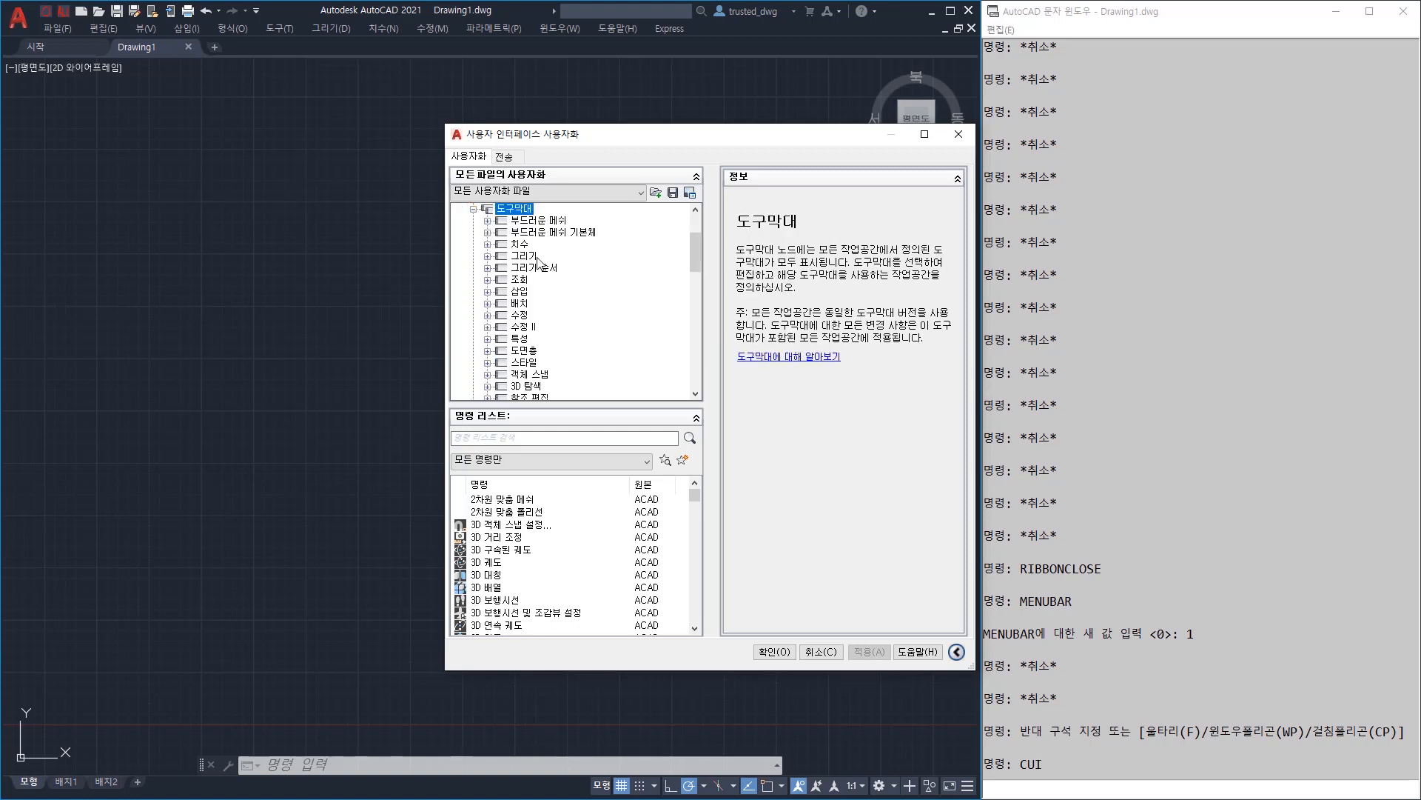
pyautogui.scroll(-12, 538, 261)
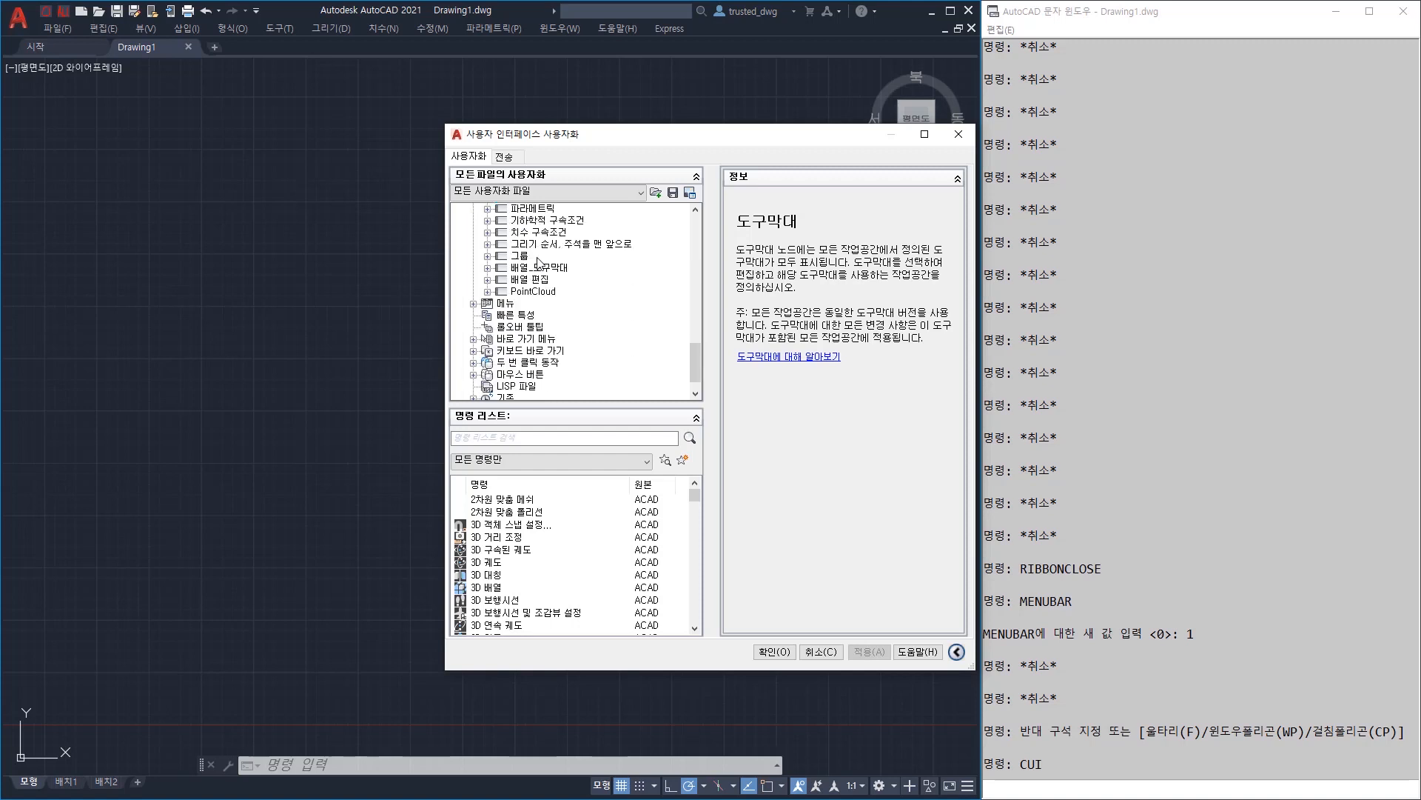
pyautogui.scroll(8, 539, 261)
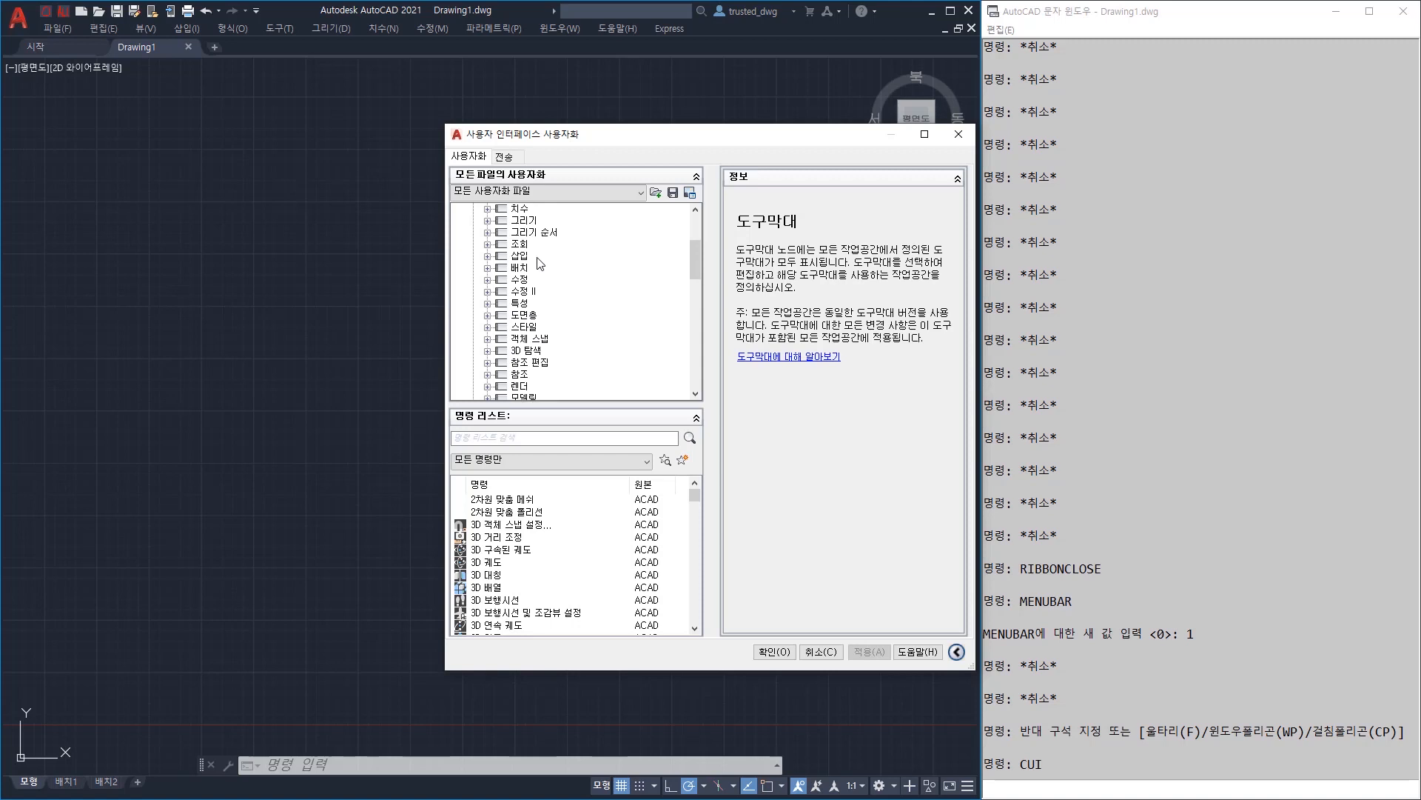
pyautogui.click(523, 220)
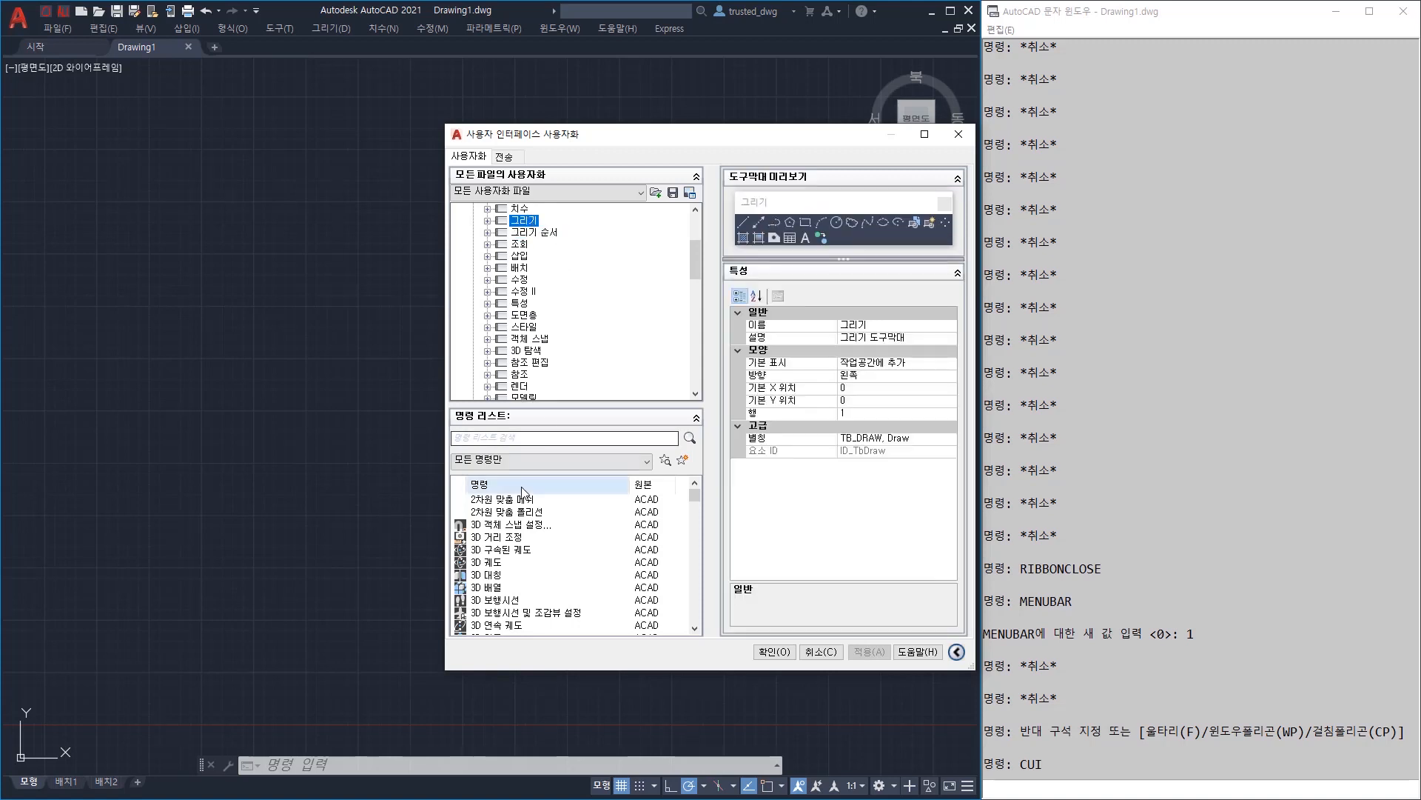
# Filter the command list to 사용자 명령 and add the osmode=0 and osmode=16383 commands to the 그리기 toolbar
pyautogui.click(533, 461)
pyautogui.click(503, 545)
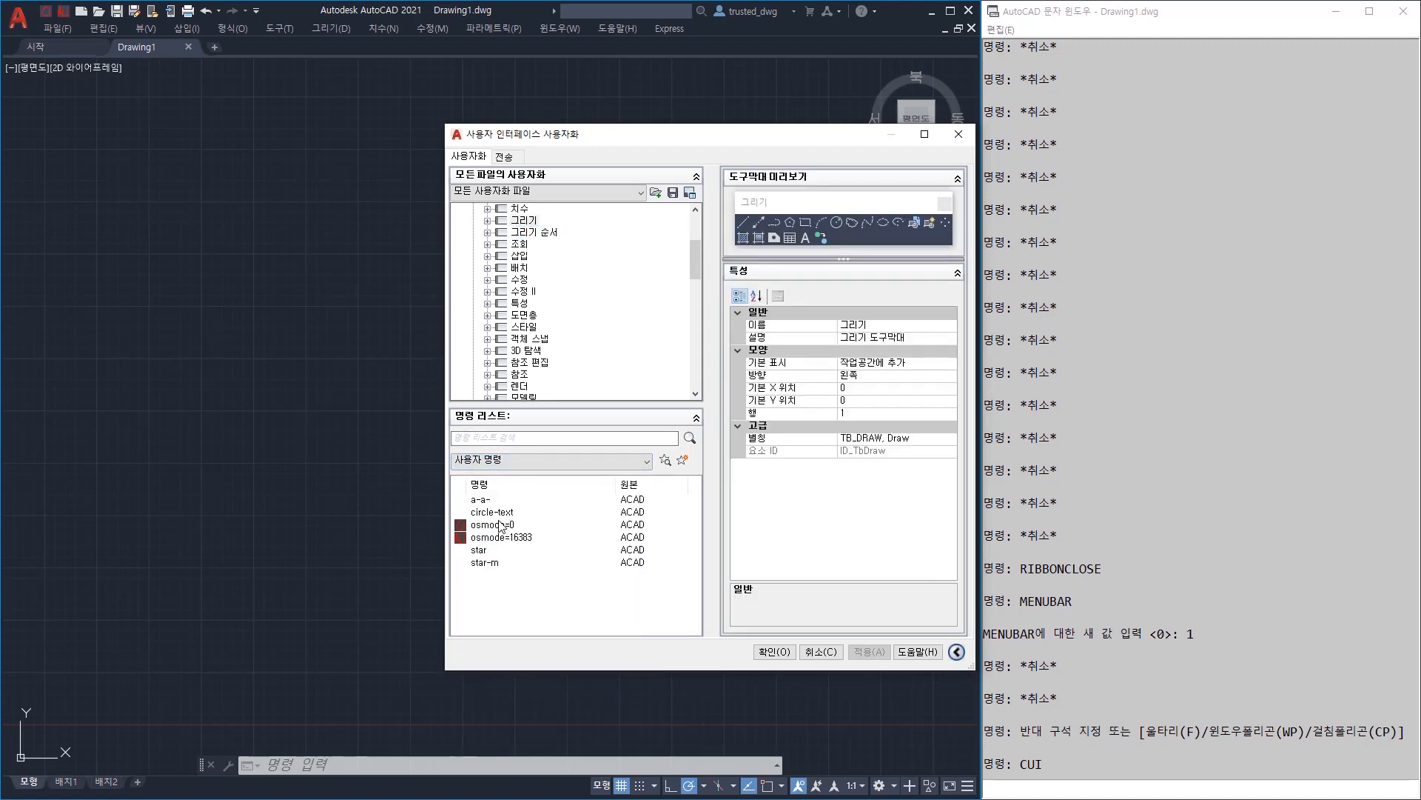
pyautogui.click(502, 525)
pyautogui.keyDown('ctrl'); pyautogui.click(502, 539); pyautogui.keyUp('ctrl')
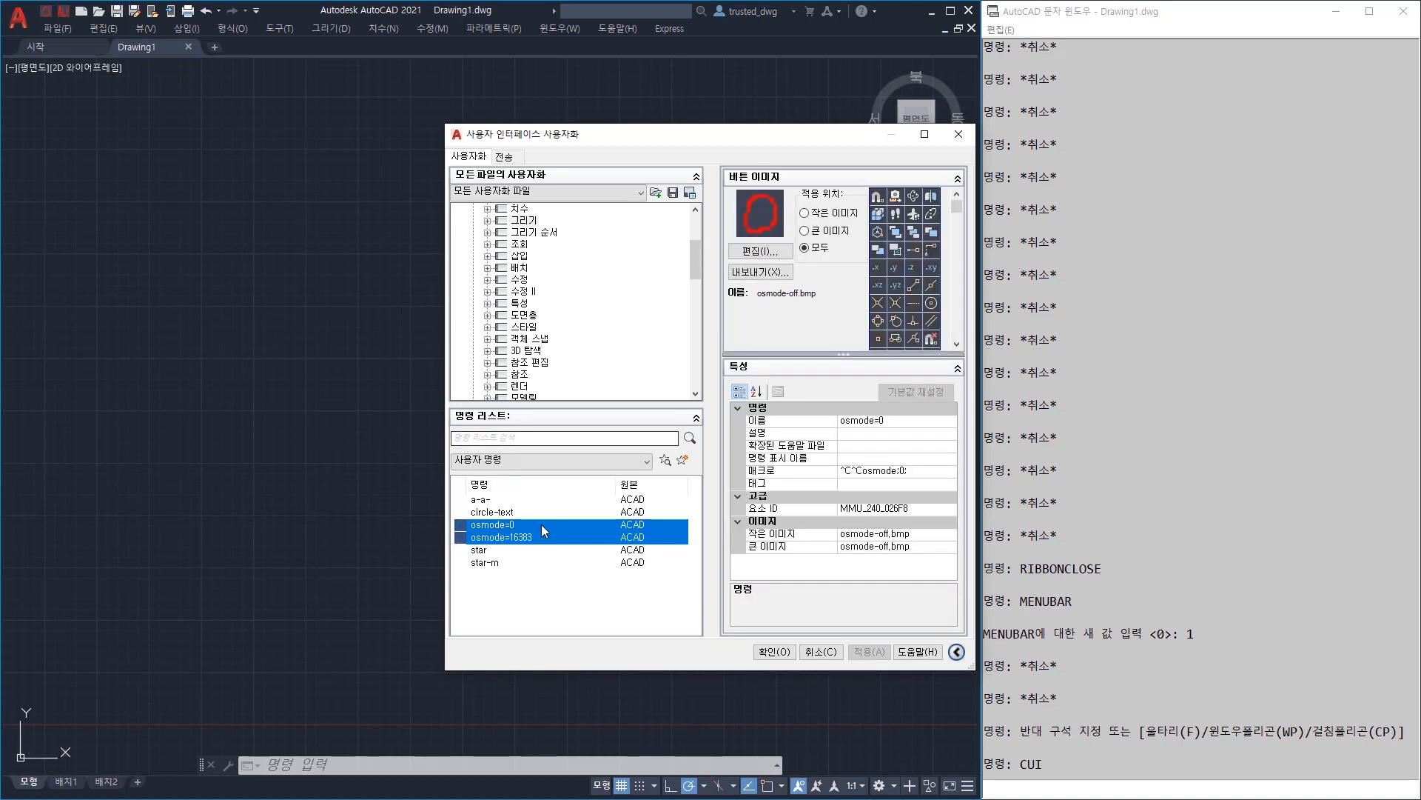
pyautogui.scroll(3, 546, 310)
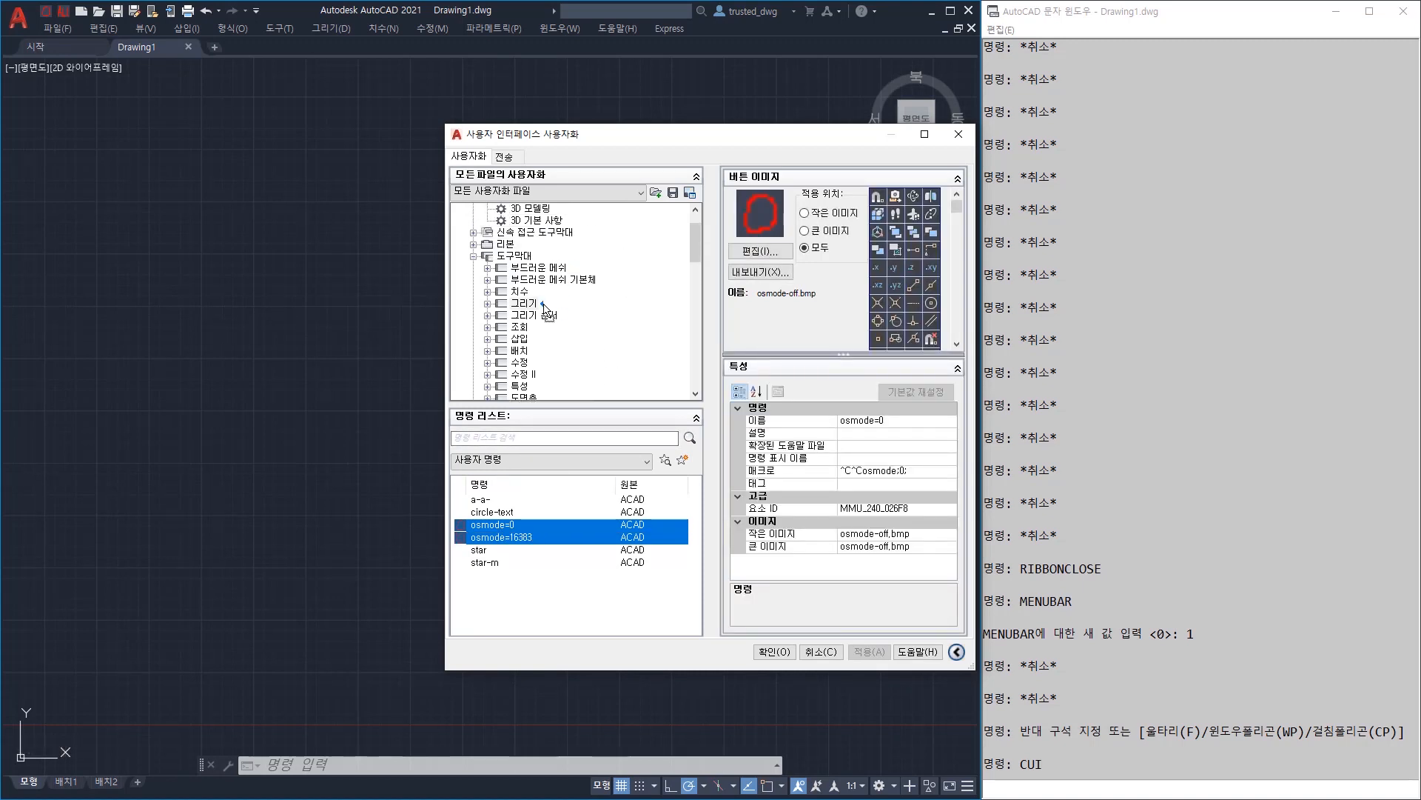
pyautogui.moveTo(546, 310); pyautogui.dragTo(546, 310)
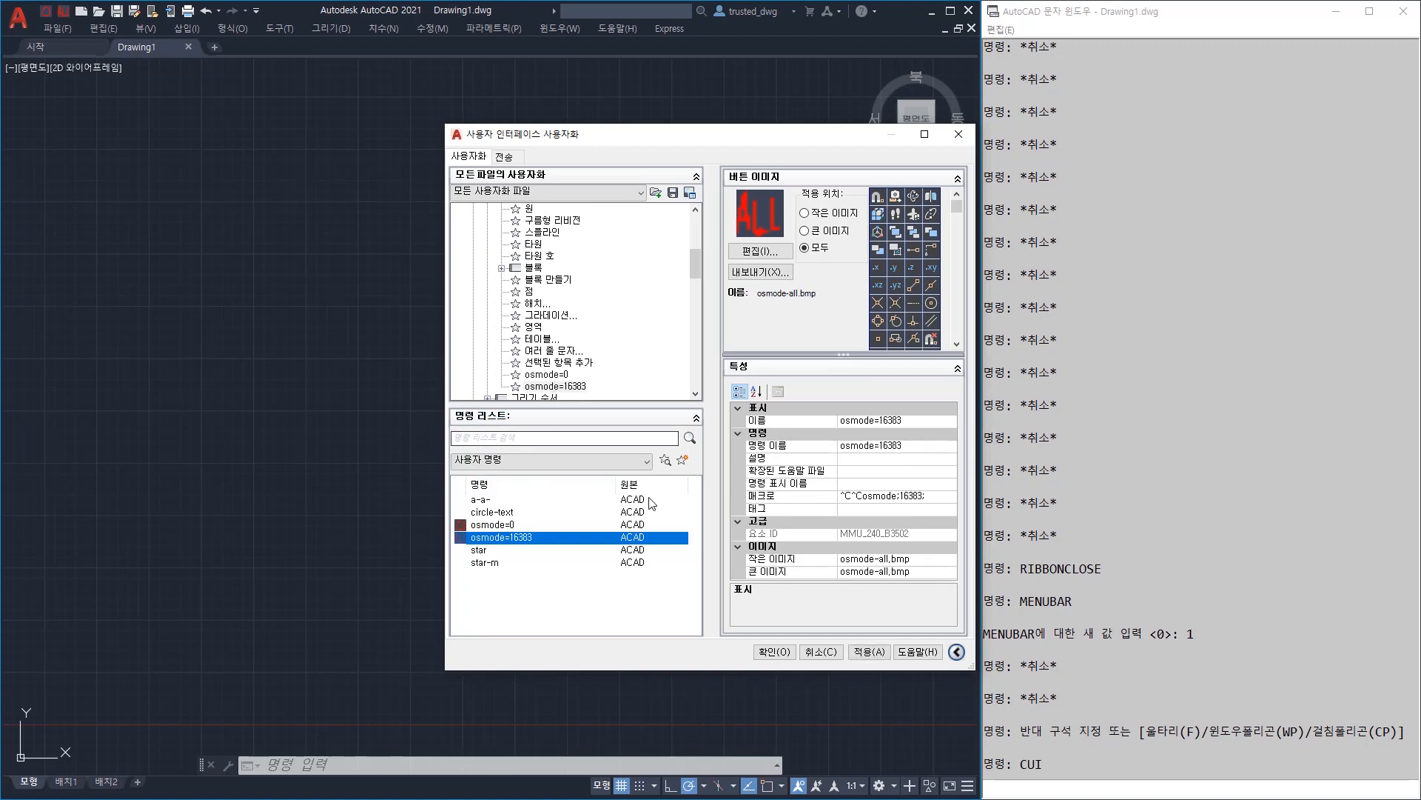
# Try to copy the osmode=0 and osmode=16383 commands from the command list and paste them onto the 그리기 toolbar
pyautogui.keyDown('shift'); pyautogui.click(500, 525); pyautogui.keyUp('shift')
pyautogui.rightClick(501, 524)
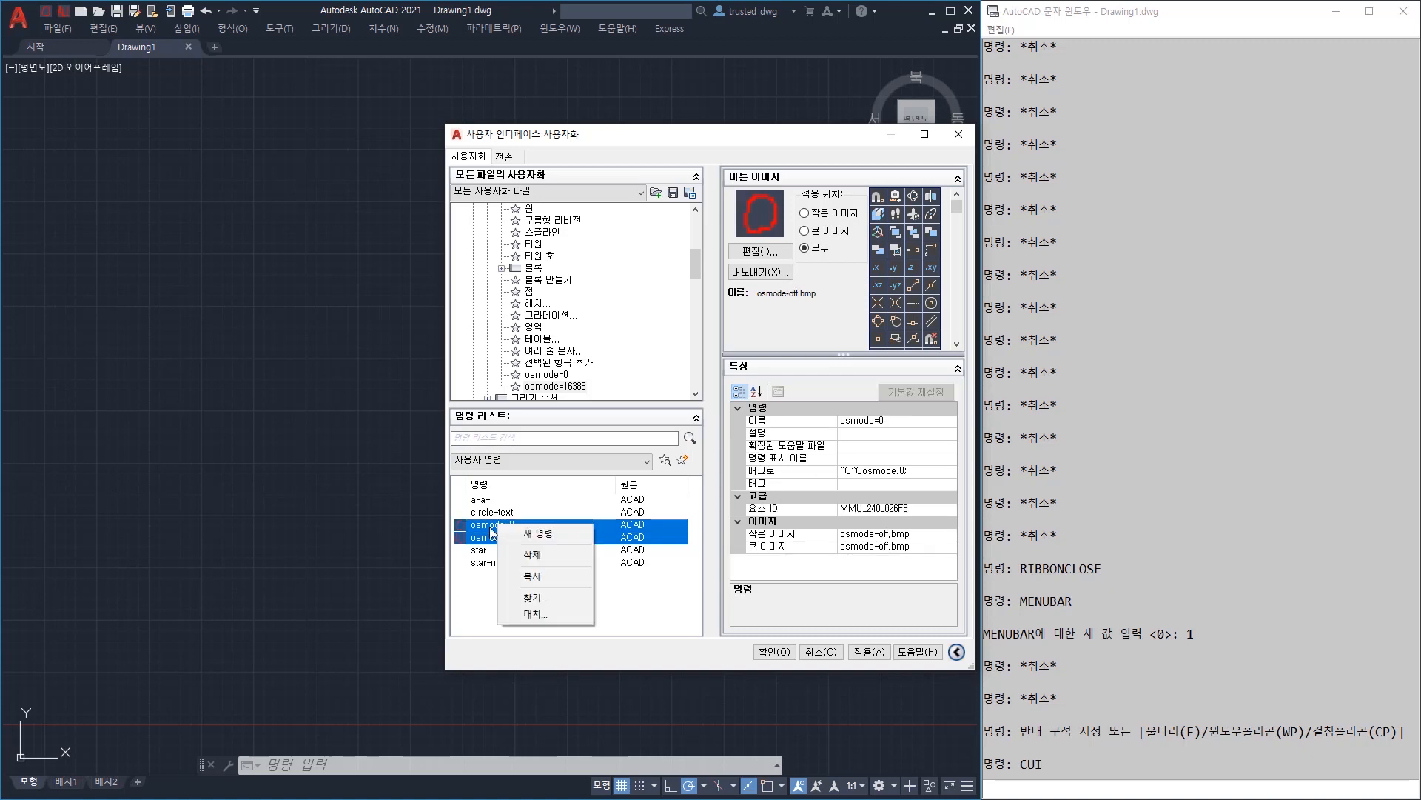
pyautogui.click(545, 577)
pyautogui.scroll(5, 533, 334)
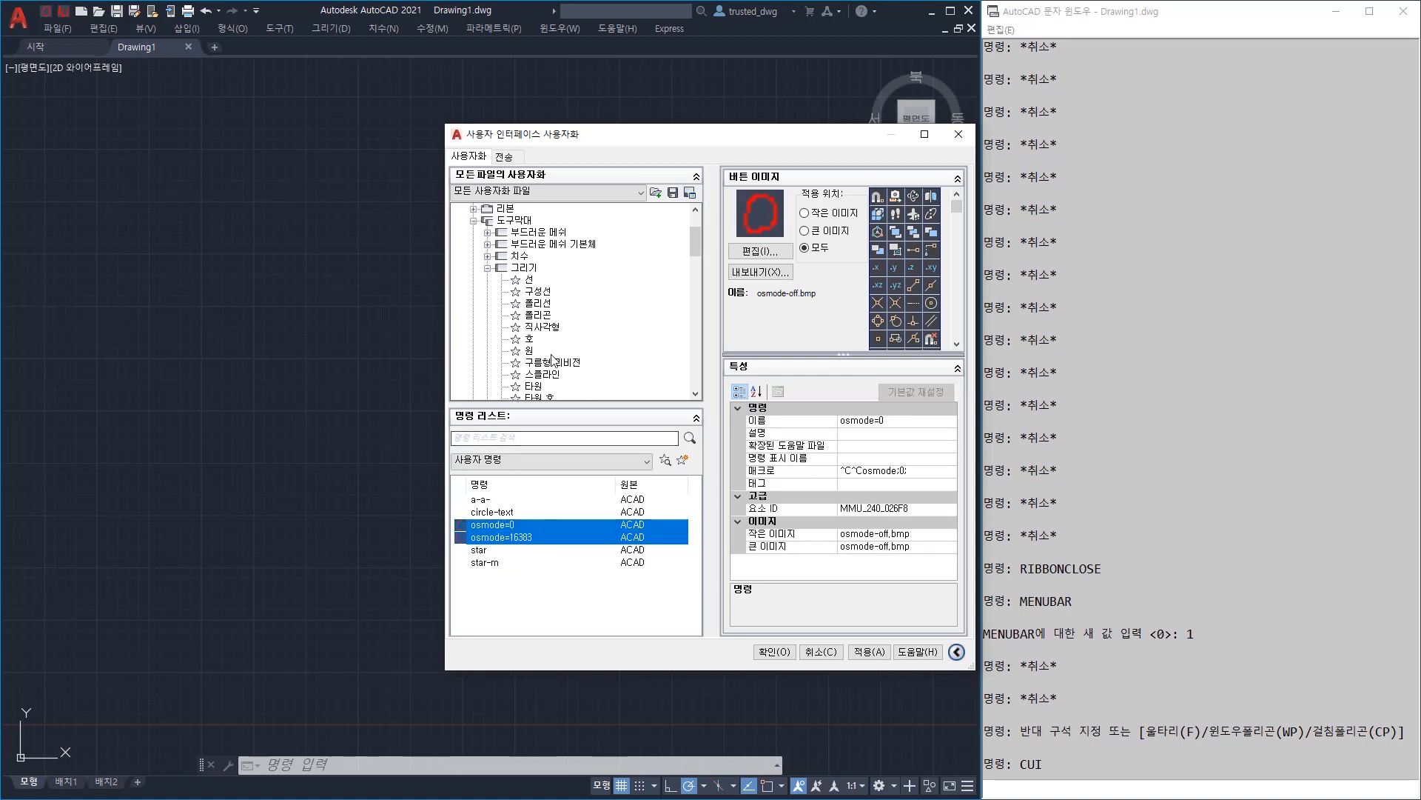
pyautogui.rightClick(527, 304)
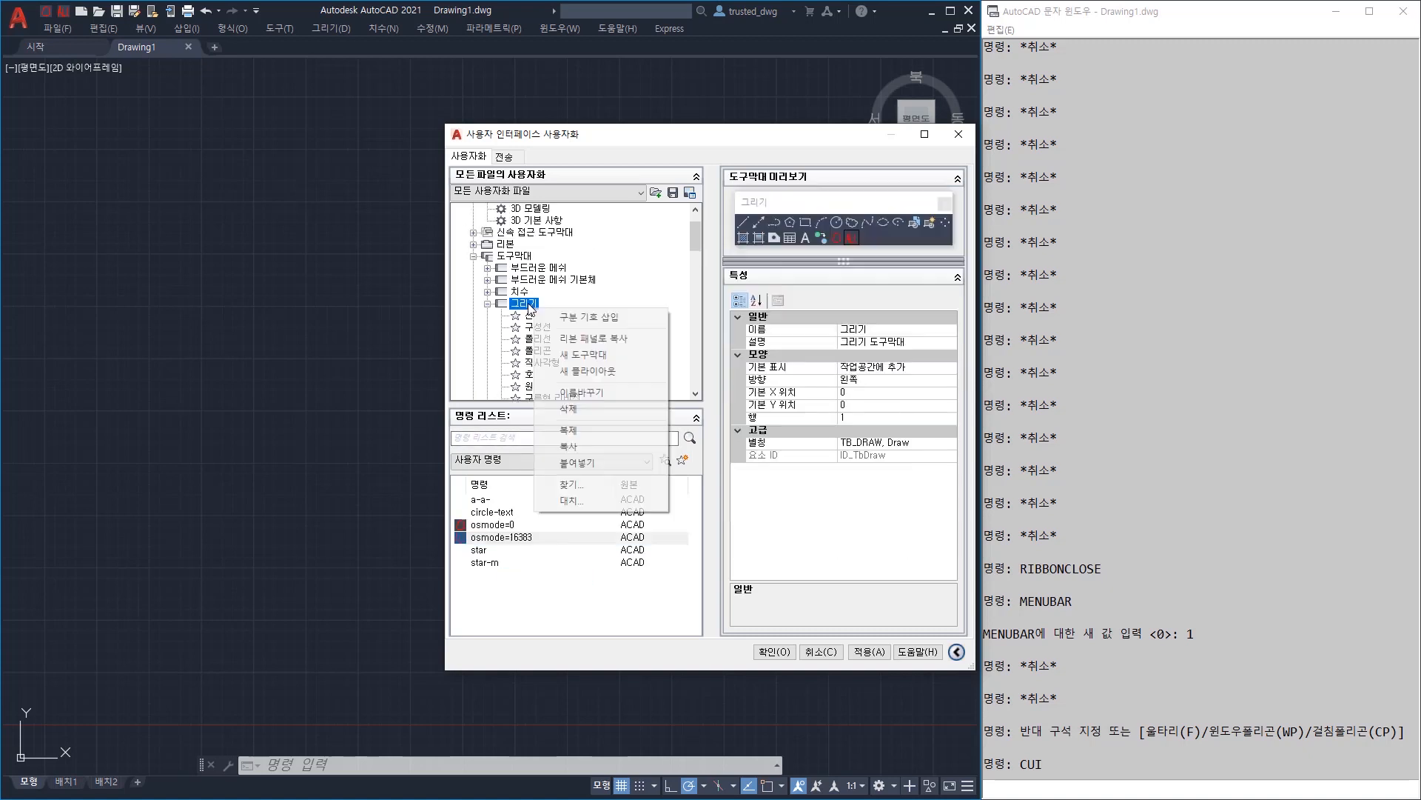
pyautogui.click(582, 464)
pyautogui.press('Escape')
pyautogui.scroll(-4, 571, 316)
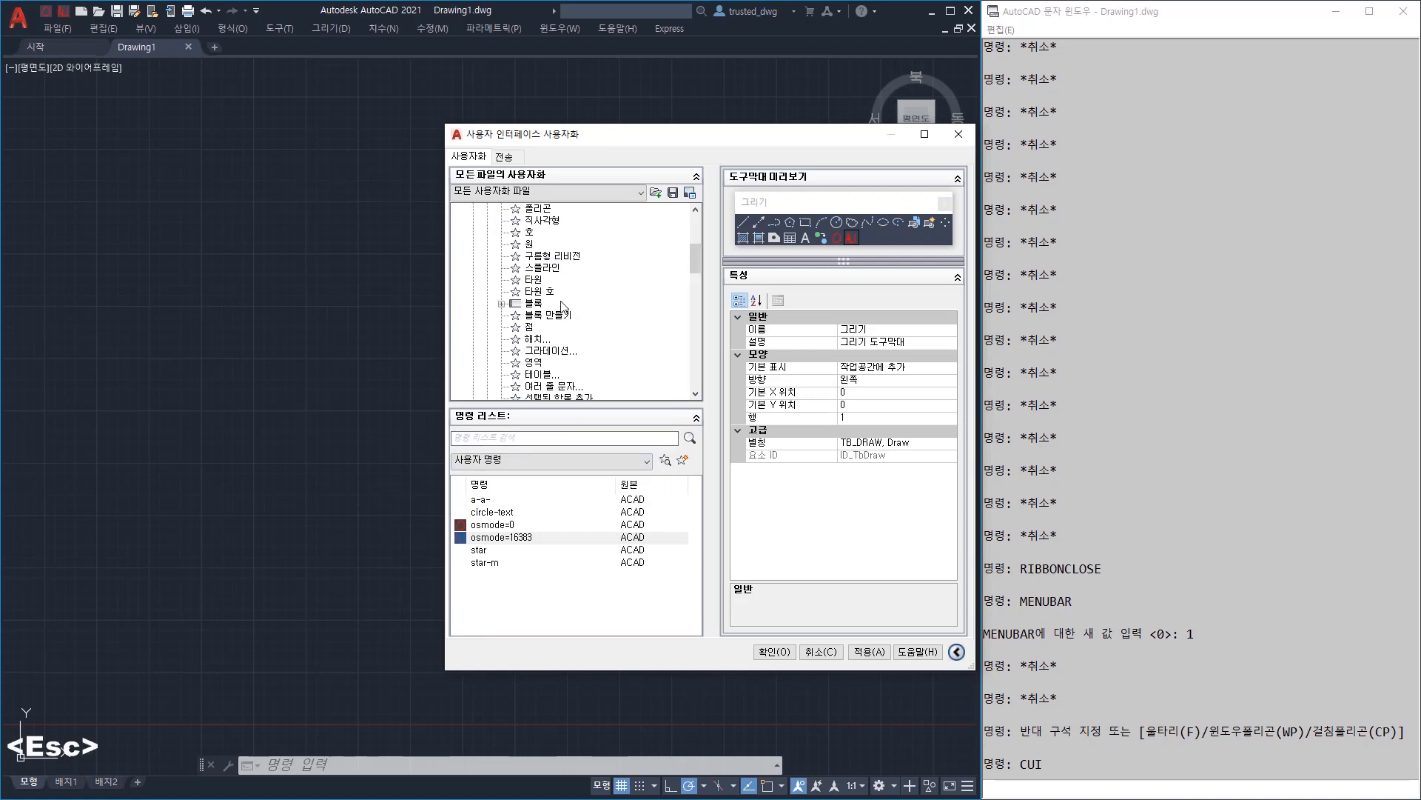
pyautogui.scroll(5, 566, 311)
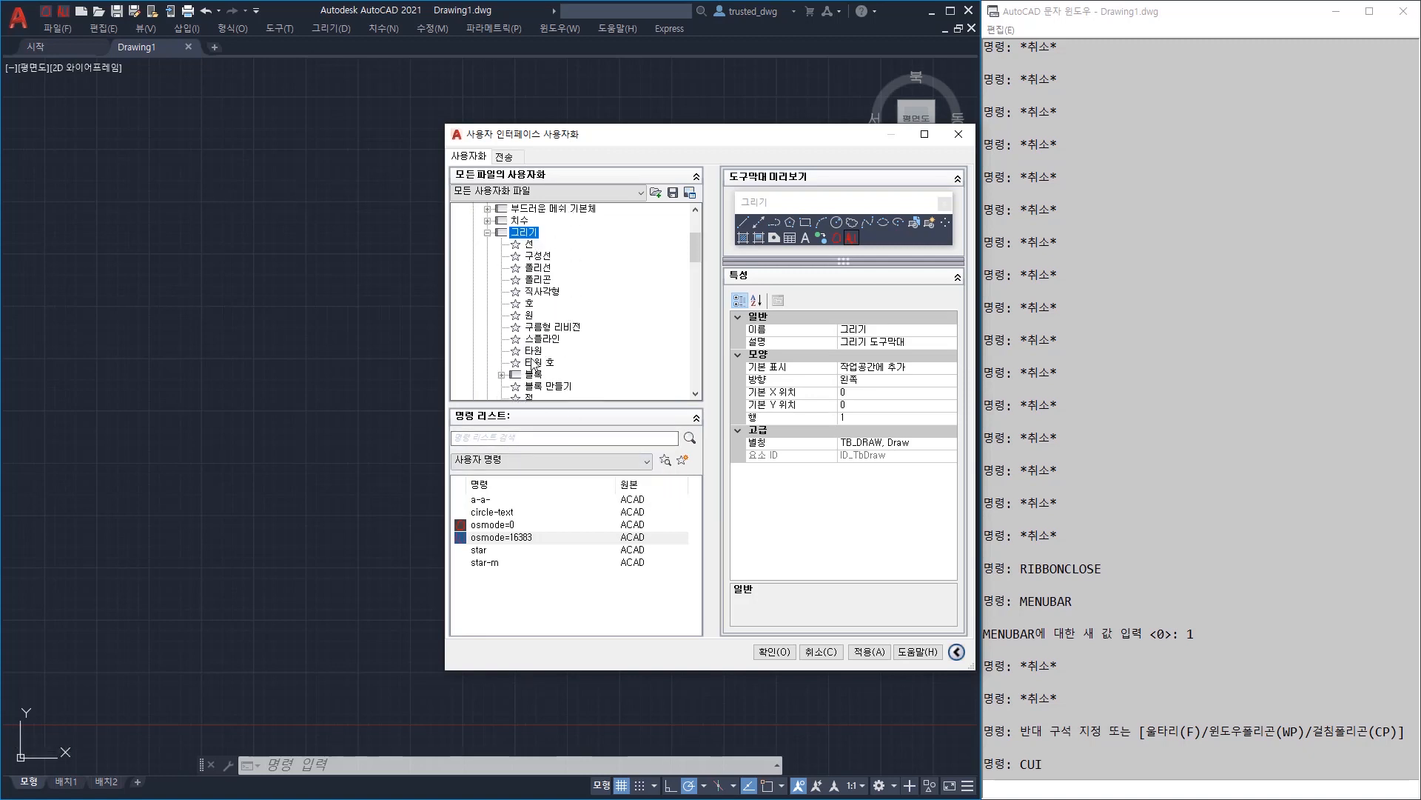
pyautogui.scroll(-2, 535, 367)
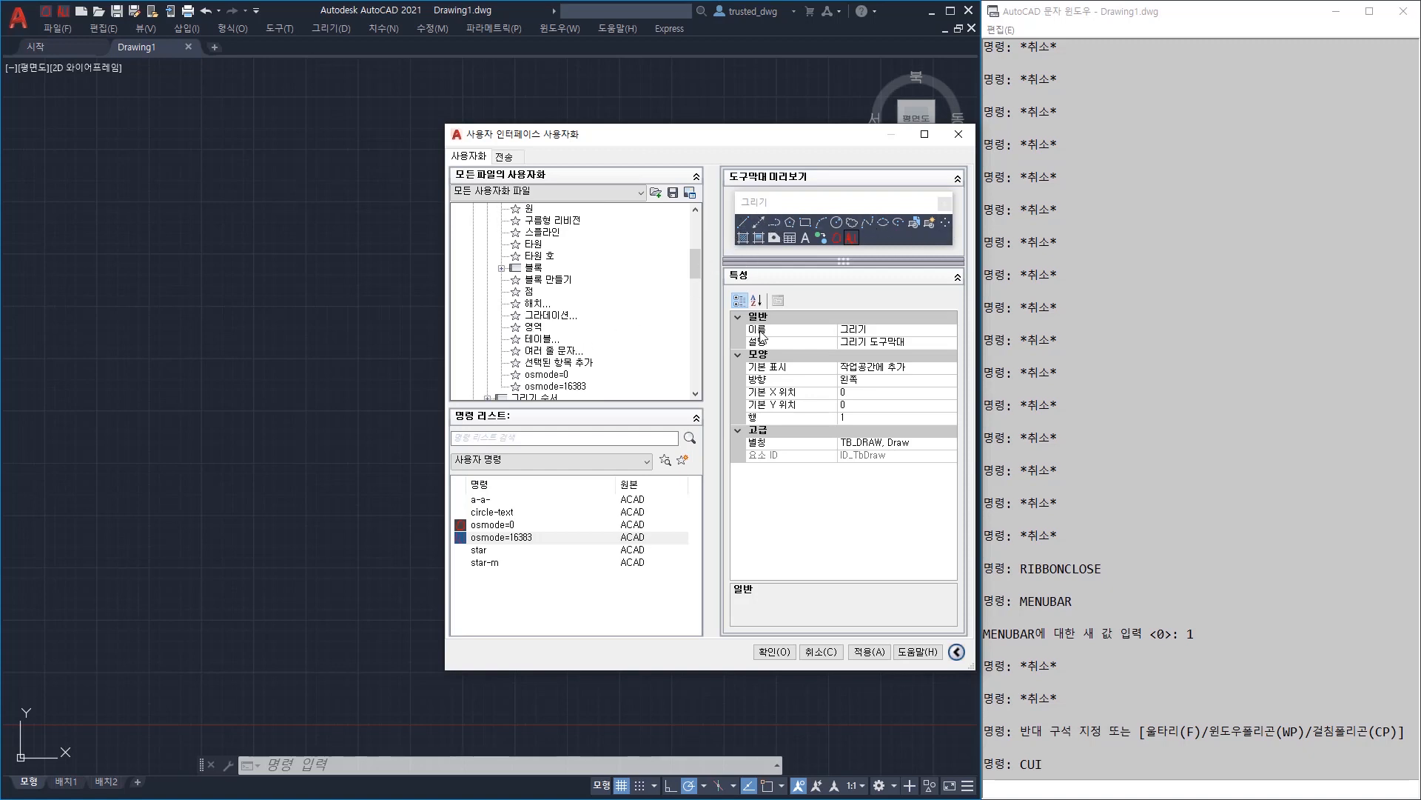
# Move osmode=0 and osmode=16383 to the start of the 그리기 toolbar, ahead of 선
pyautogui.click(564, 375)
pyautogui.keyDown('ctrl'); pyautogui.click(566, 386); pyautogui.keyUp('ctrl')
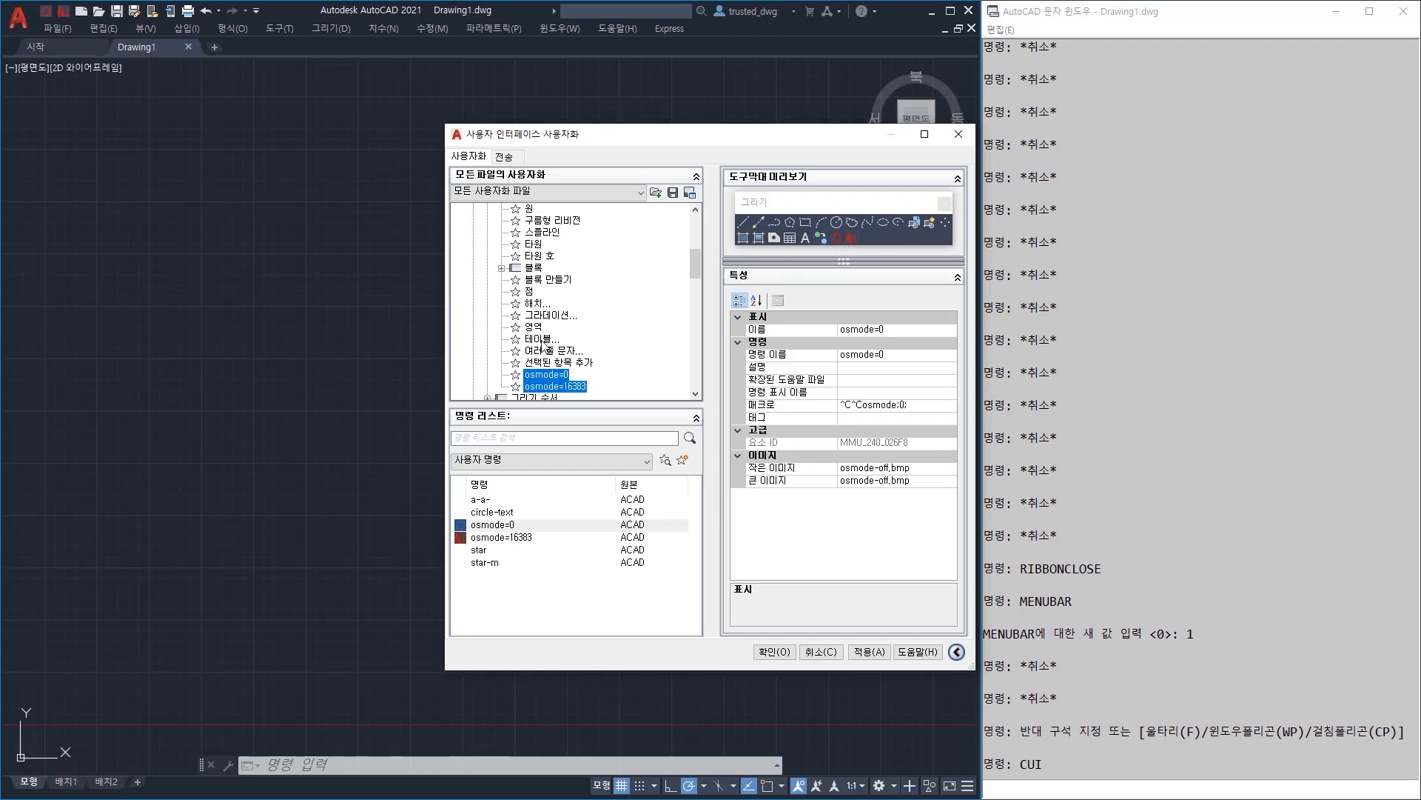
pyautogui.moveTo(535, 377); pyautogui.dragTo(540, 228)
pyautogui.scroll(2, 548, 296)
pyautogui.click(550, 305)
pyautogui.keyDown('ctrl'); pyautogui.click(546, 313); pyautogui.keyUp('ctrl')
pyautogui.moveTo(546, 313); pyautogui.dragTo(548, 228)
pyautogui.scroll(3, 544, 274)
pyautogui.keyDown('ctrl'); pyautogui.click(546, 339); pyautogui.keyUp('ctrl')
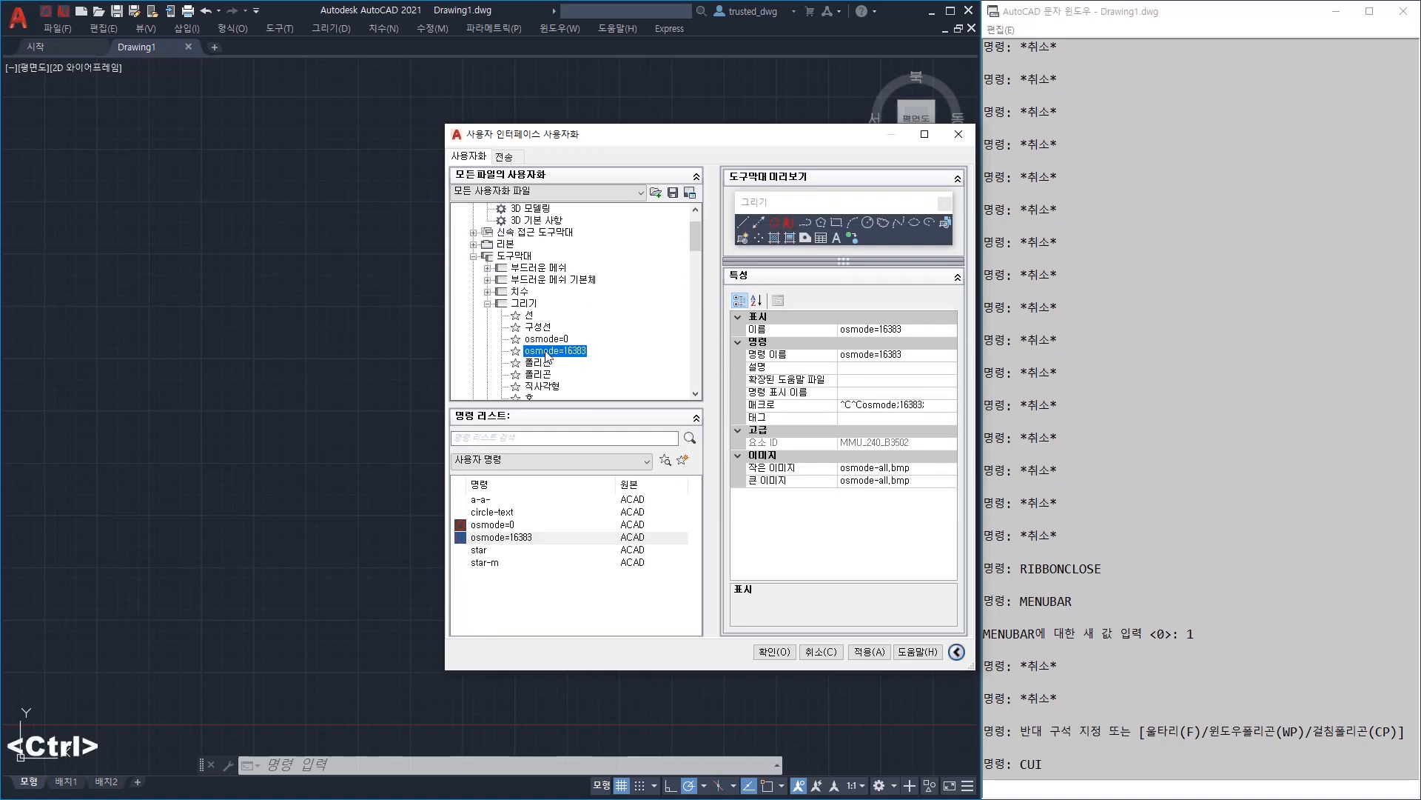
pyautogui.moveTo(546, 339); pyautogui.dragTo(550, 317)
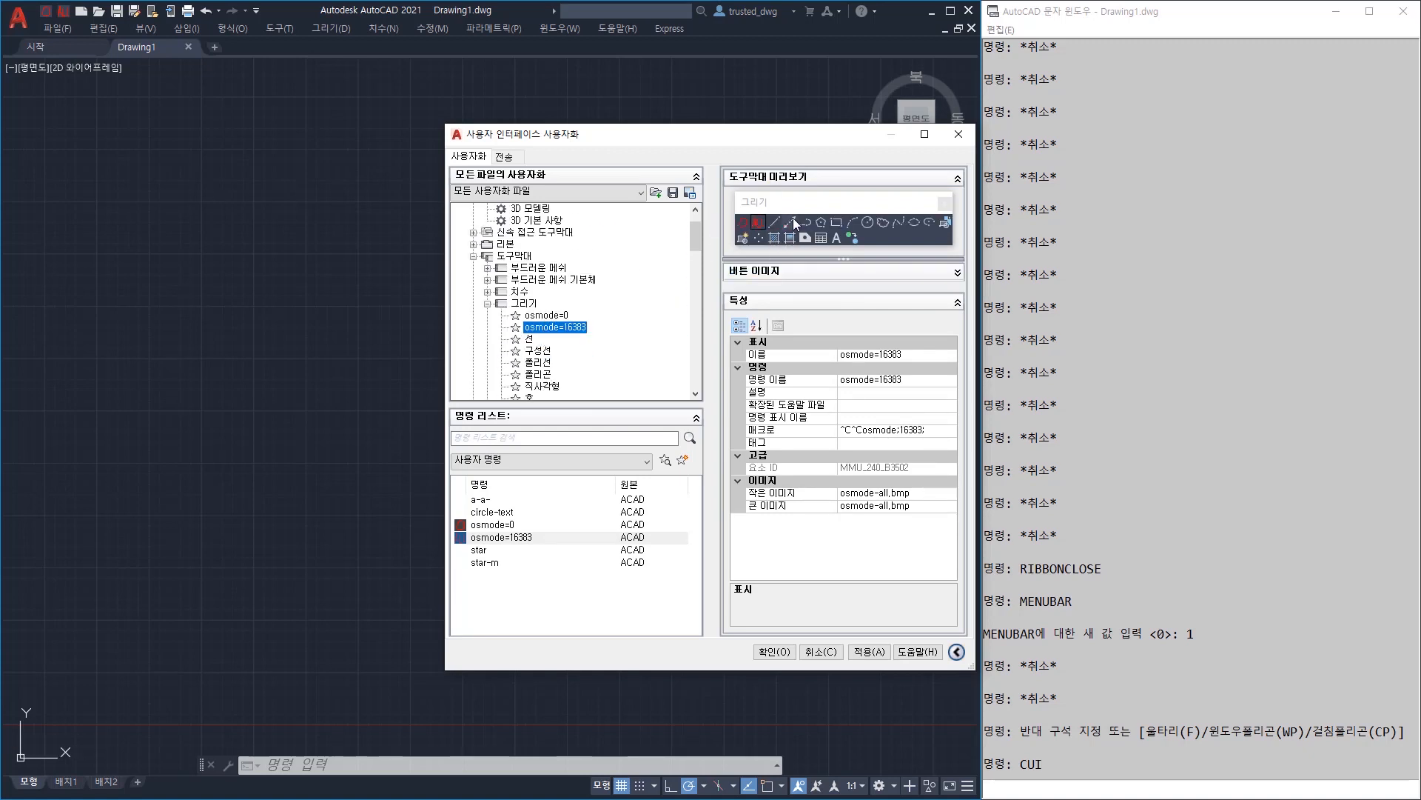
pyautogui.click(561, 316)
pyautogui.keyDown('ctrl'); pyautogui.click(559, 328); pyautogui.keyUp('ctrl')
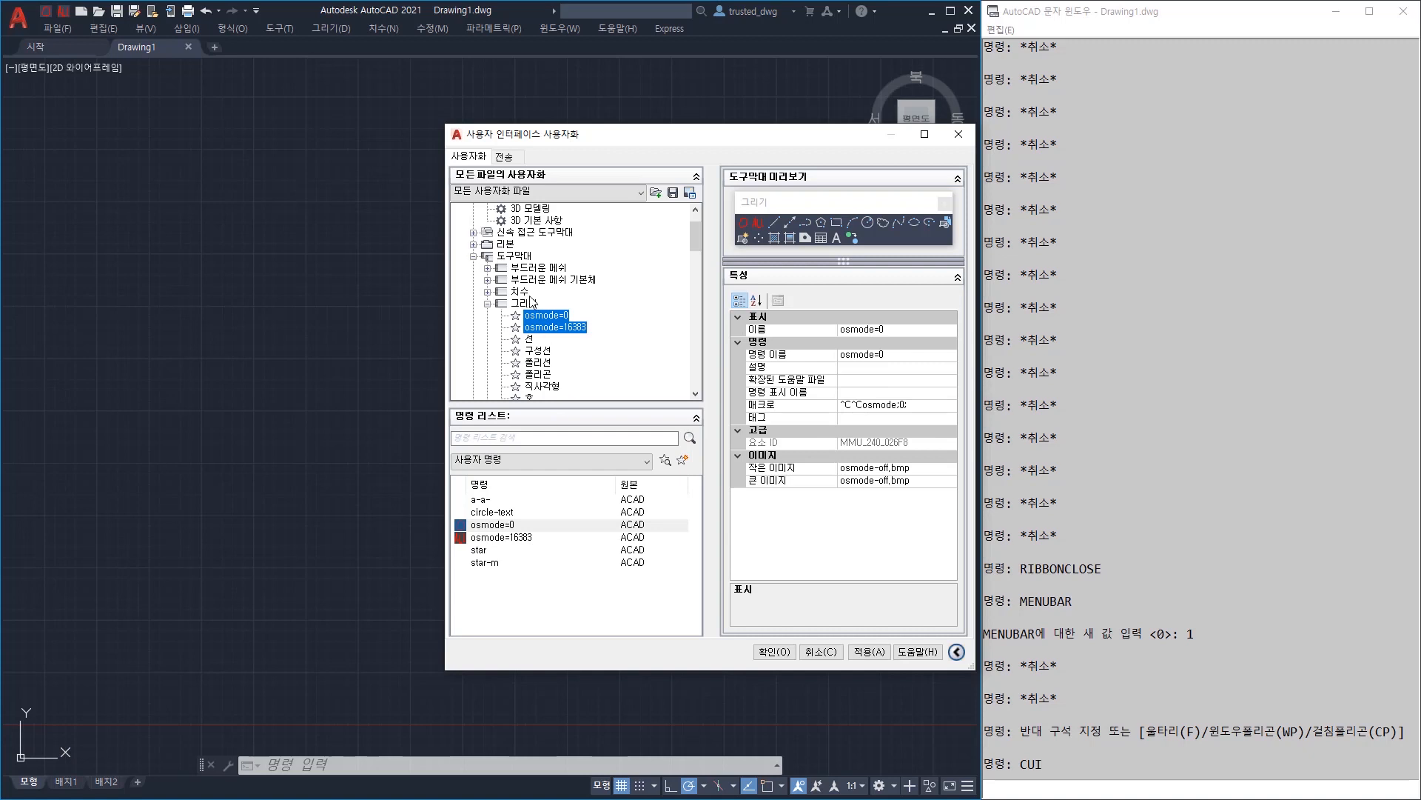
# Copy the 선형 command from the 치수 toolbar into the 그리기 toolbar and place it first, before osmode=0
pyautogui.doubleClick(521, 291)
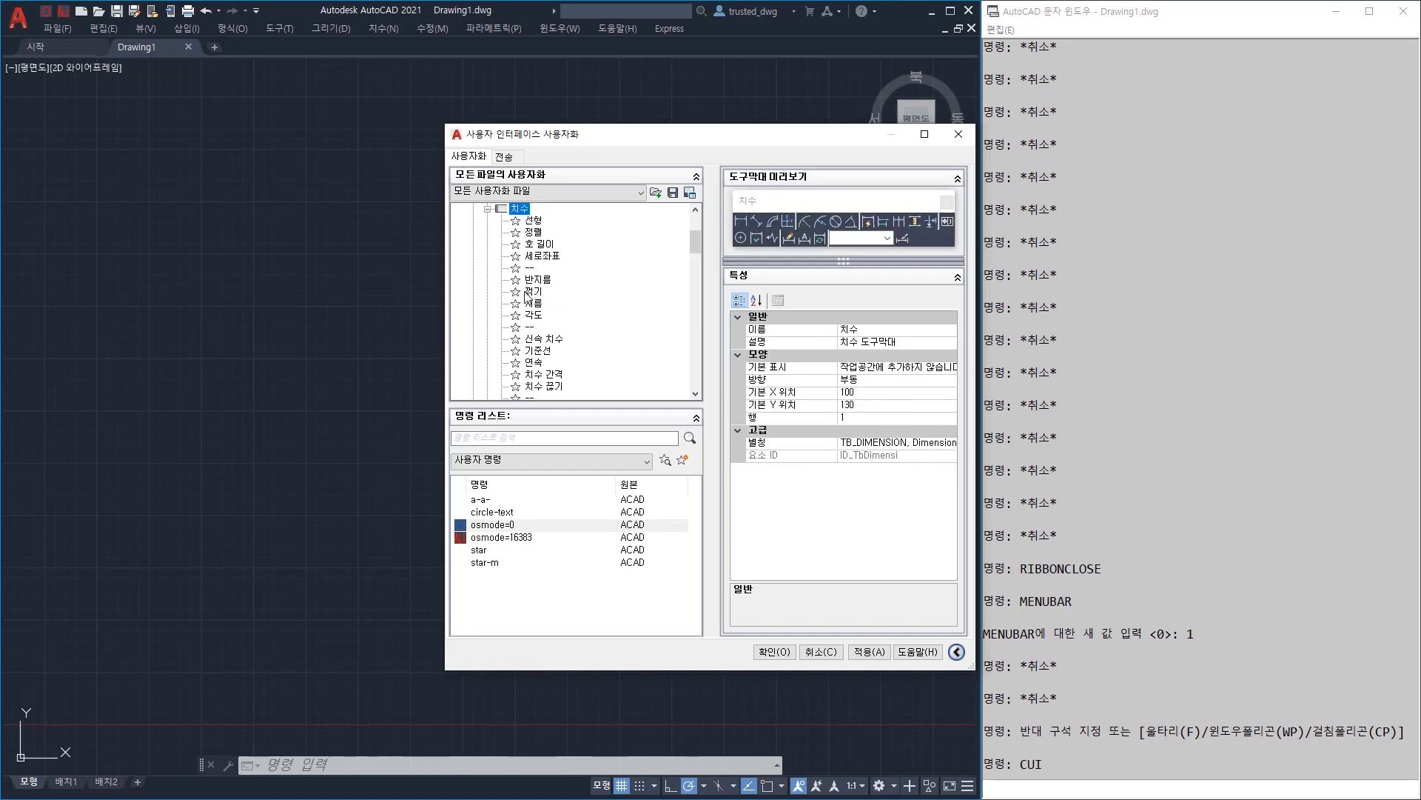
pyautogui.rightClick(538, 225)
pyautogui.click(566, 340)
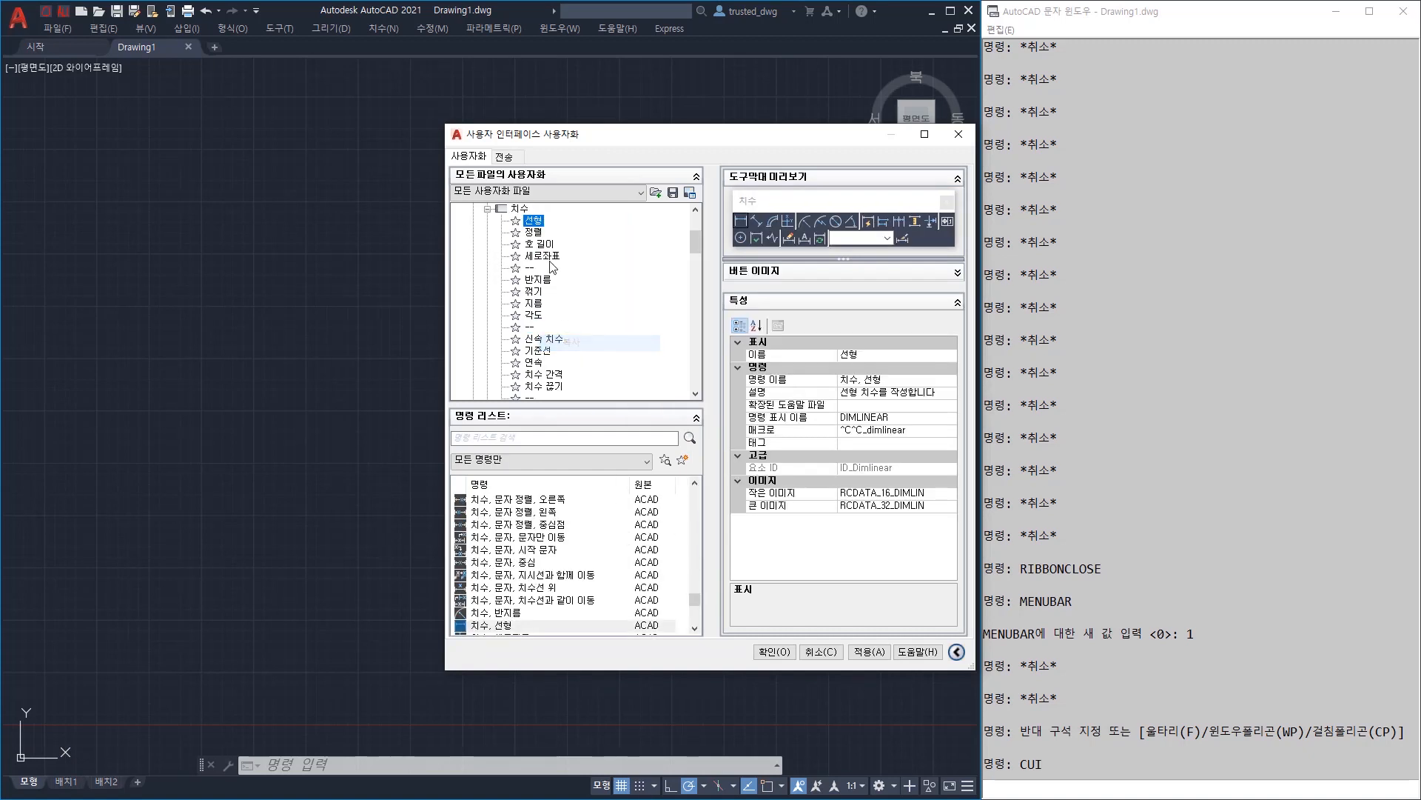
pyautogui.scroll(-2, 535, 288)
pyautogui.rightClick(530, 291)
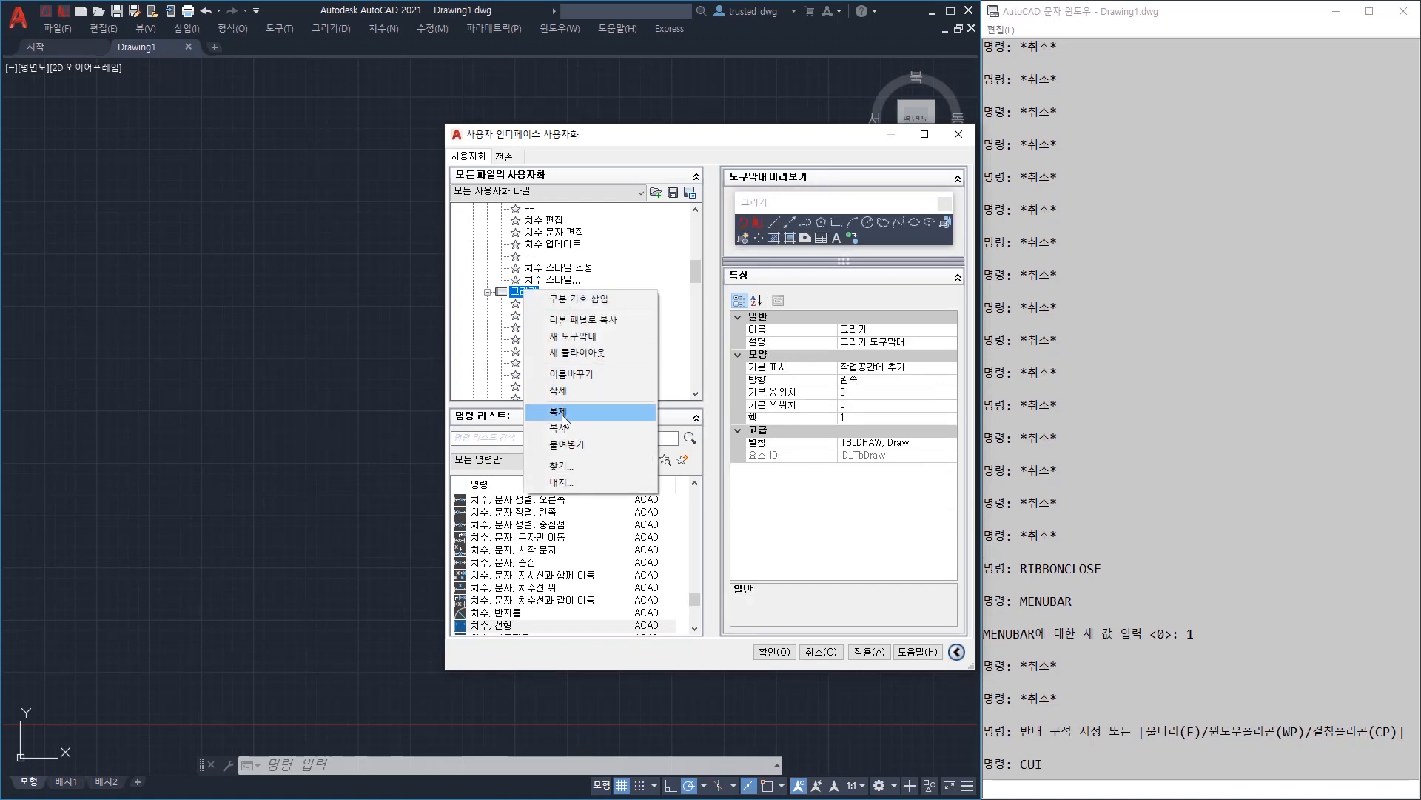
pyautogui.click(566, 443)
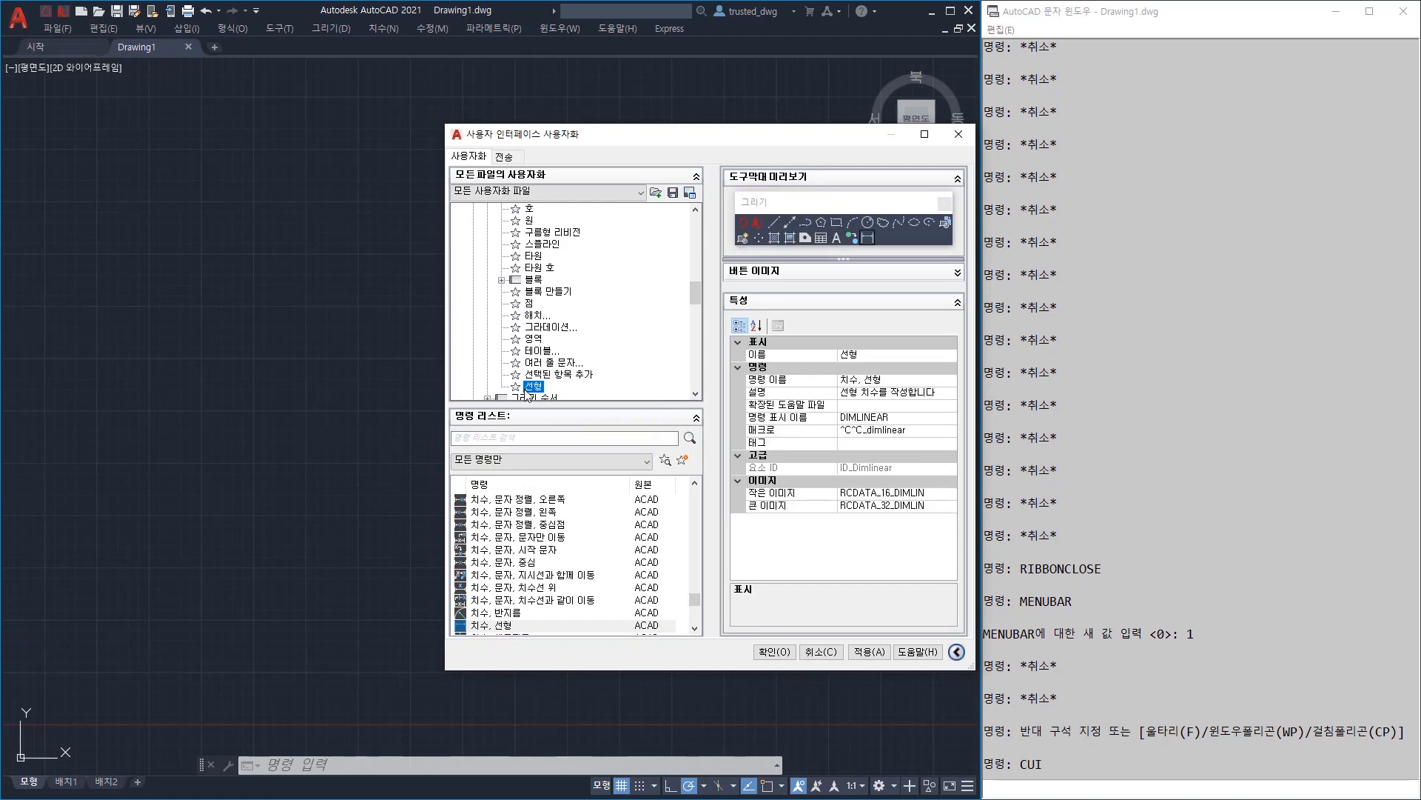
pyautogui.scroll(-1, 563, 217)
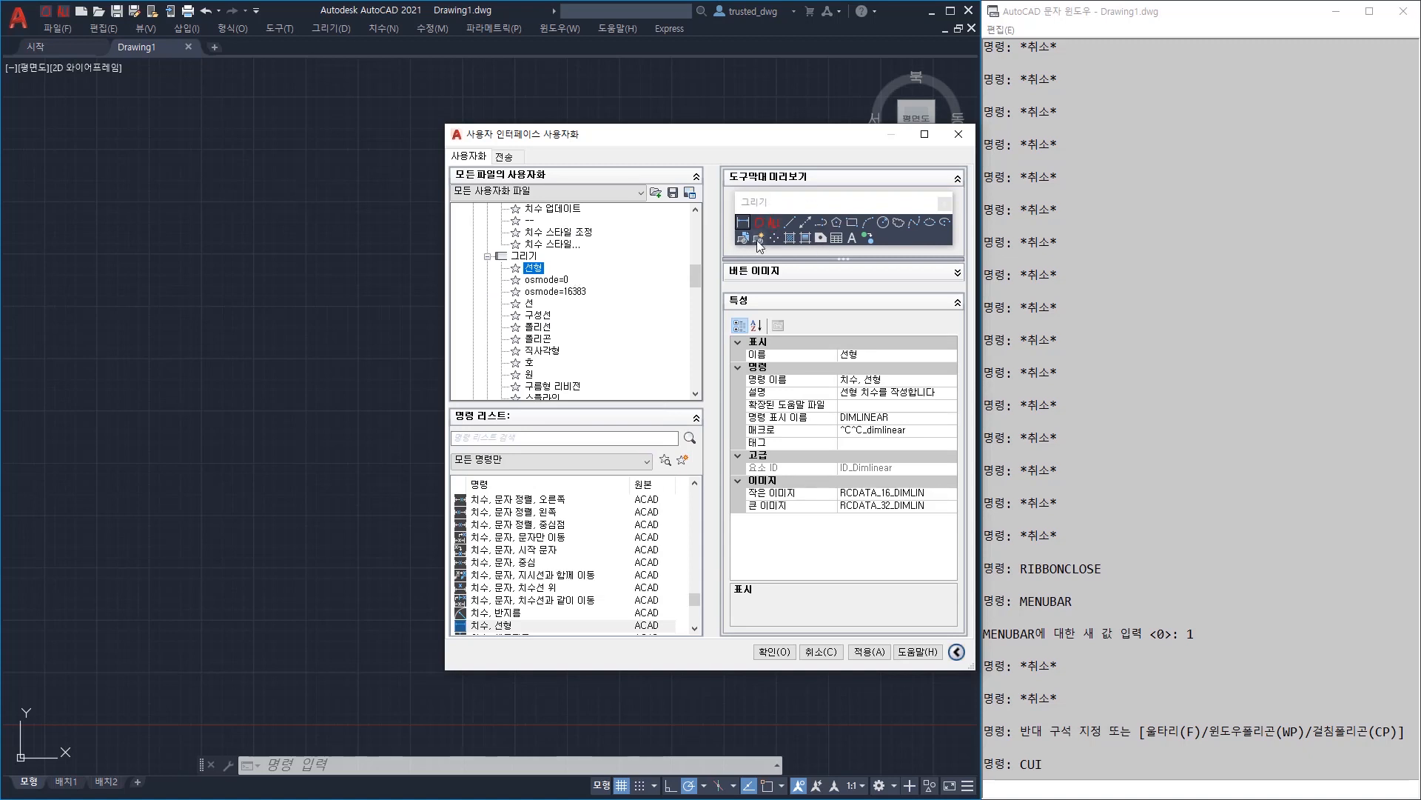
# Collapse the 그리기 and 치수 toolbars in the CUI tree and create a new toolbar named my under 도구막대
pyautogui.click(488, 257)
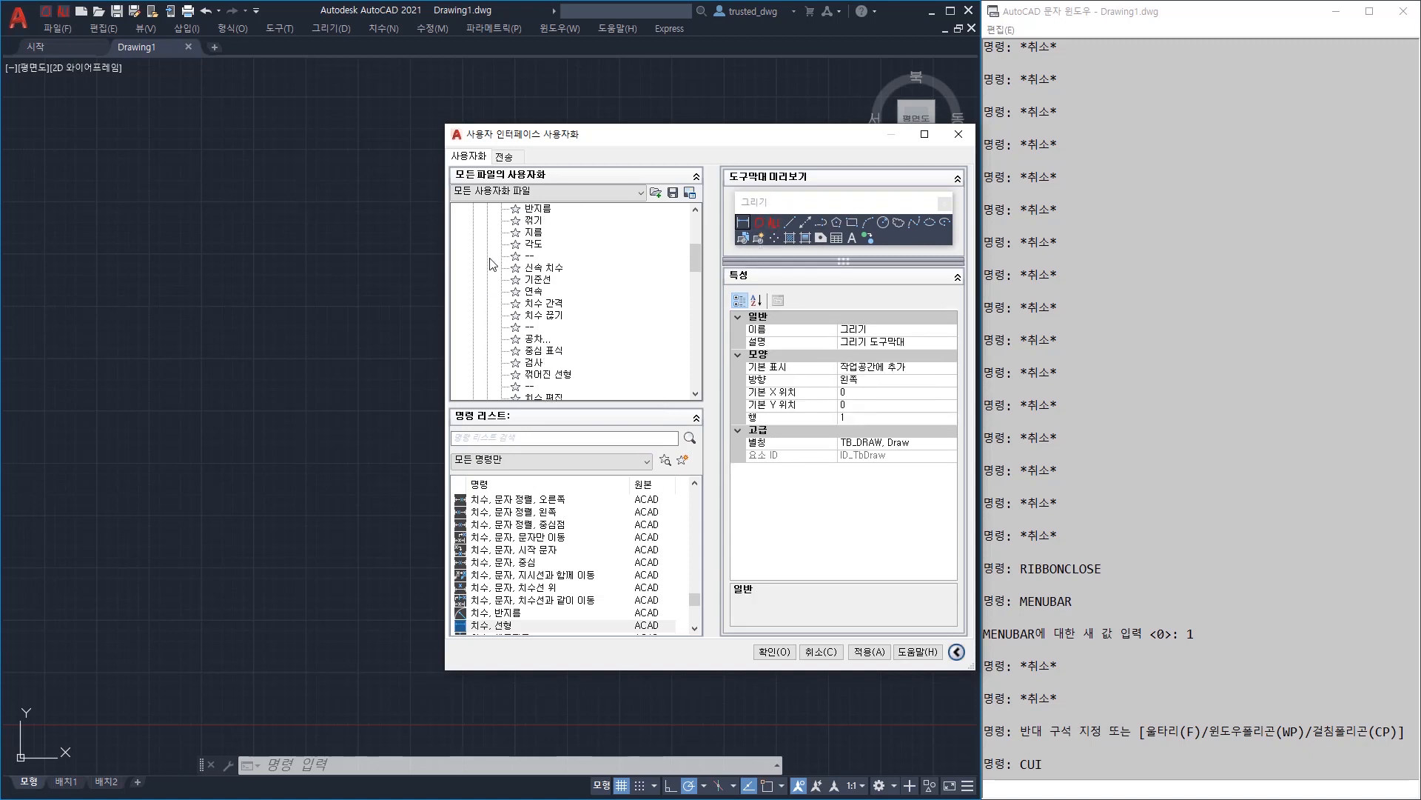
pyautogui.click(488, 244)
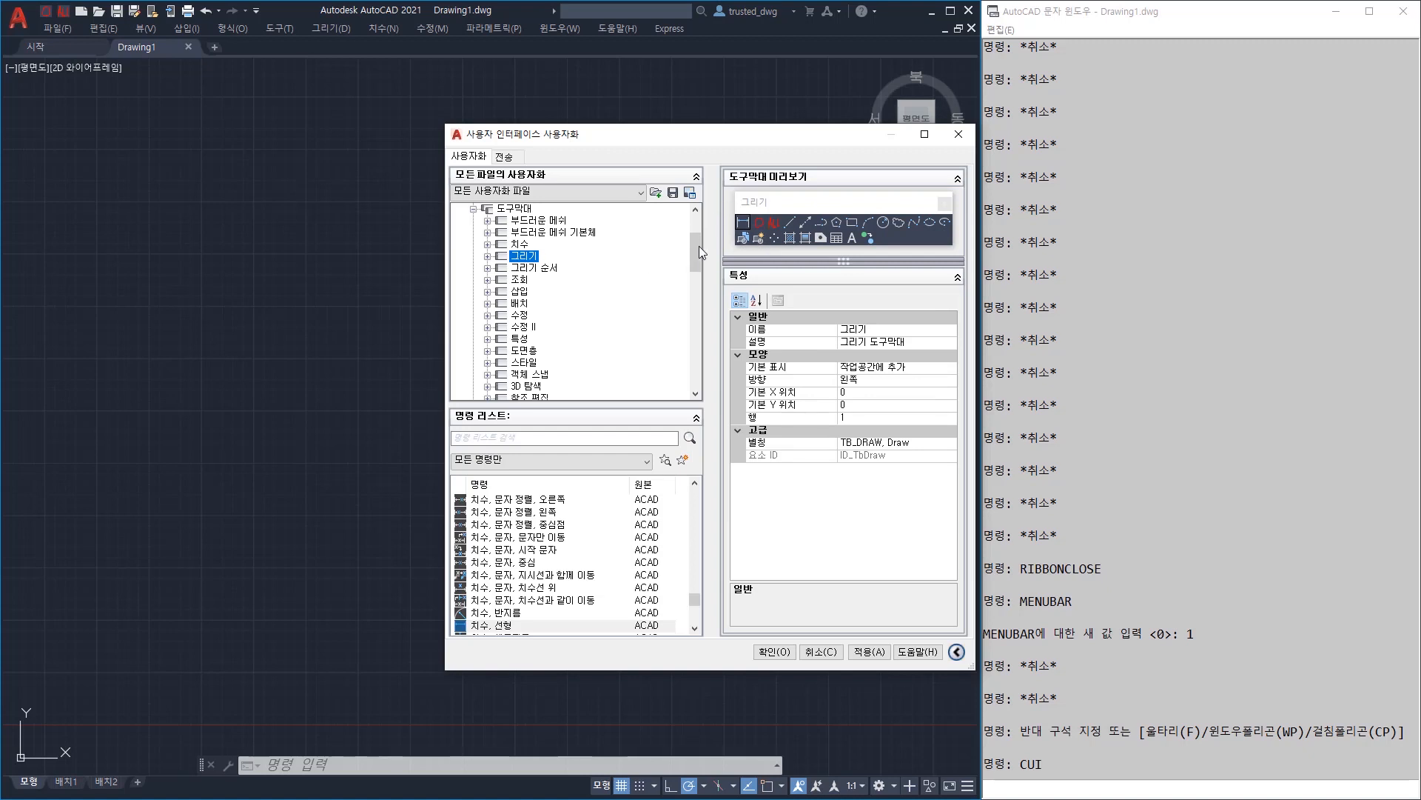
pyautogui.click(551, 245)
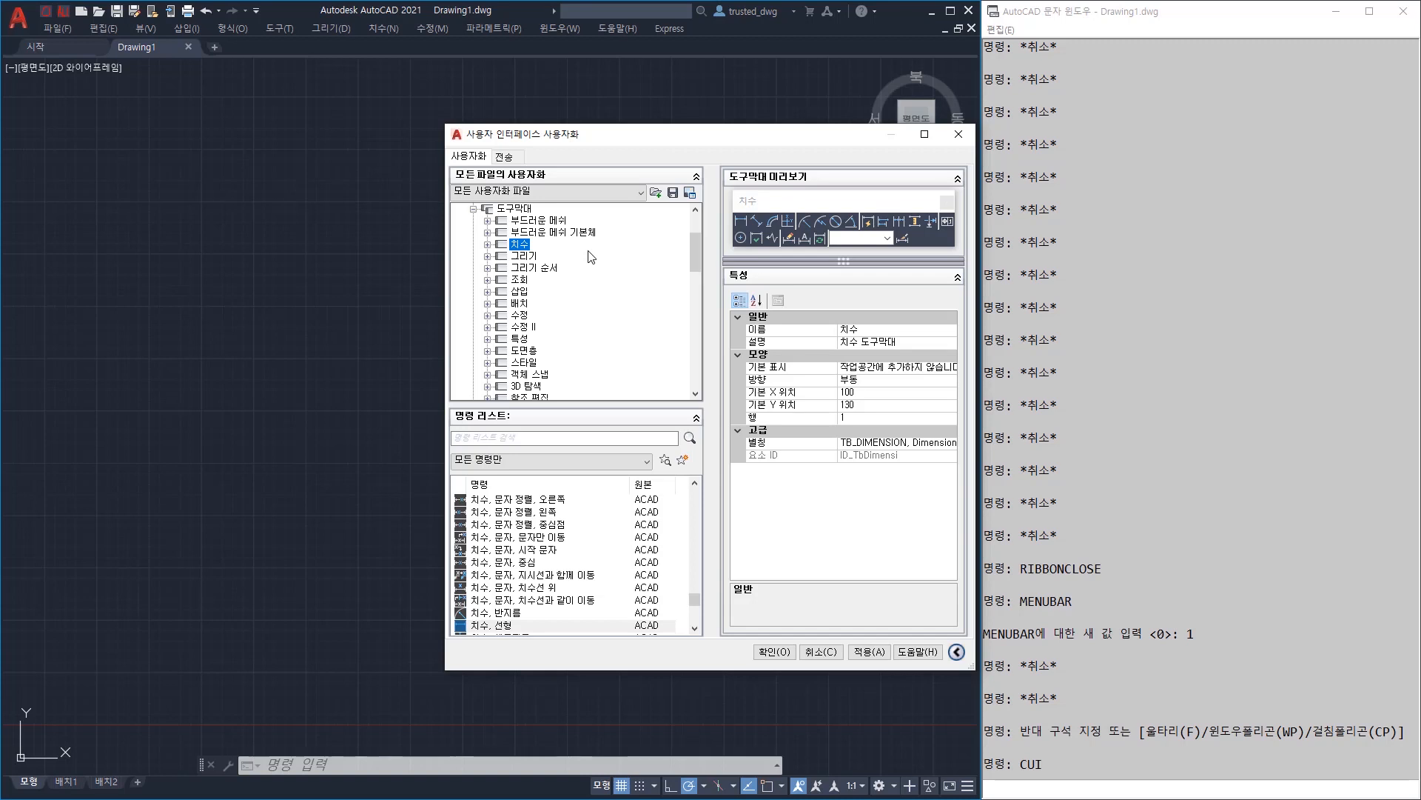
pyautogui.rightClick(524, 209)
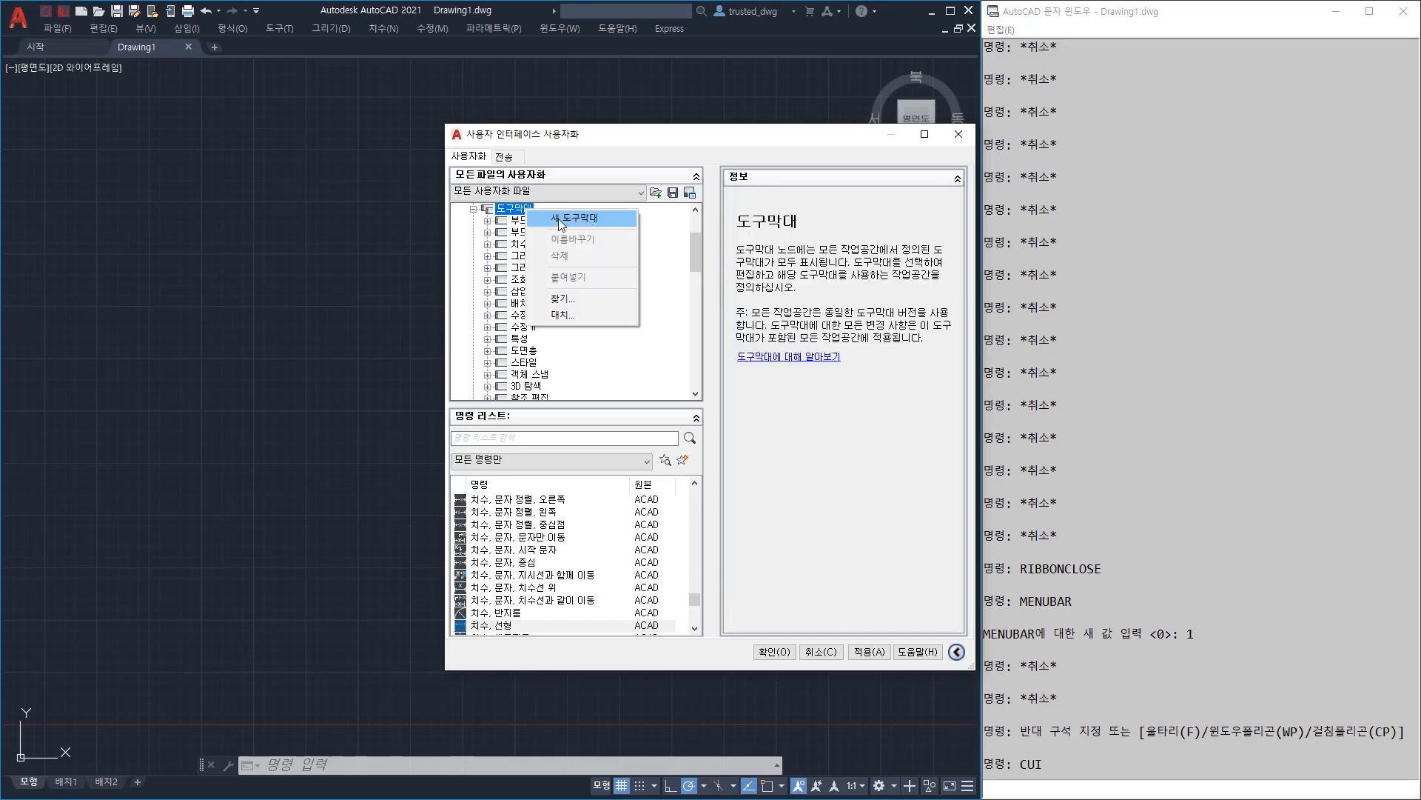
pyautogui.click(558, 219)
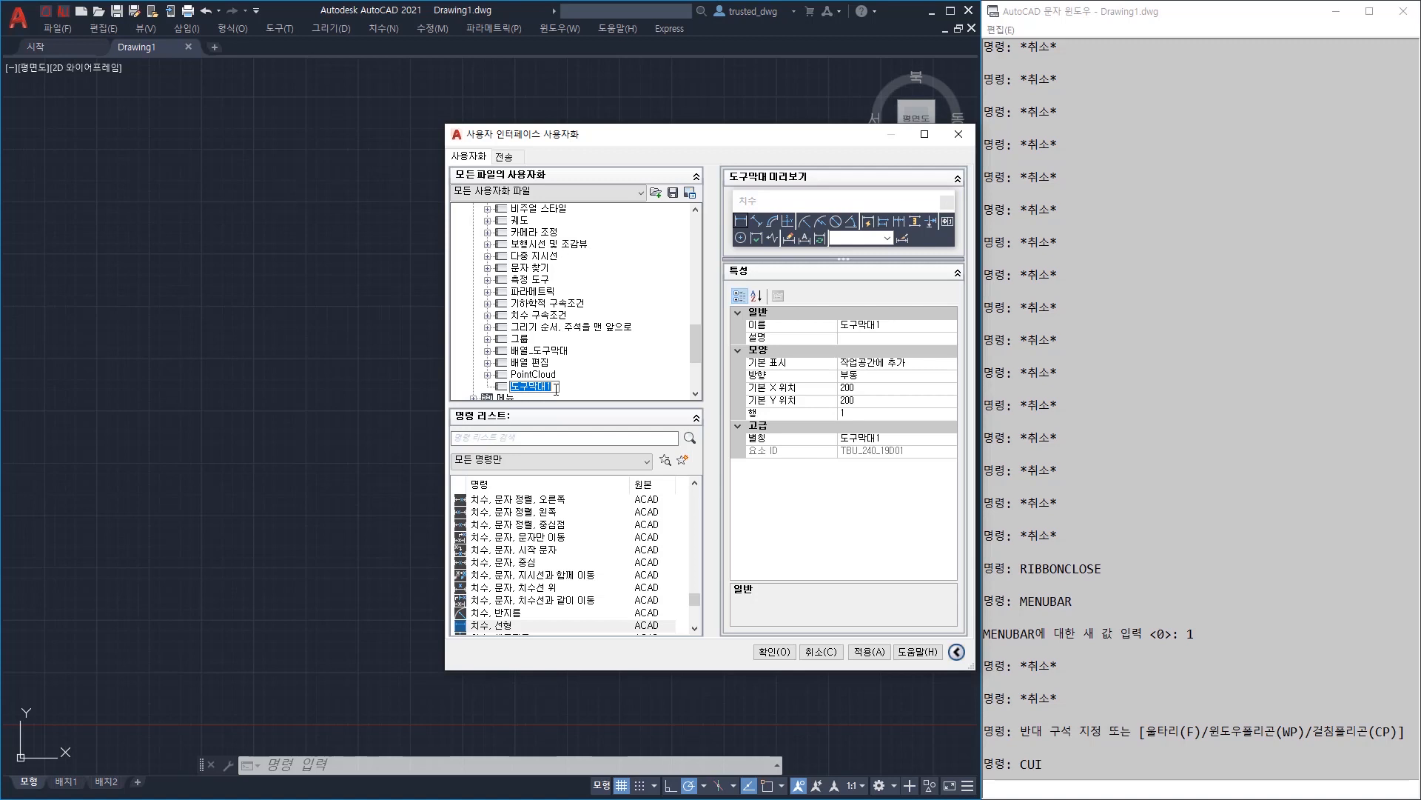
pyautogui.write('my')
pyautogui.press('Return')
# Filter the command list to 사용자 명령 and add all the custom commands from a-a- through star-m to the my toolbar
pyautogui.click(552, 460)
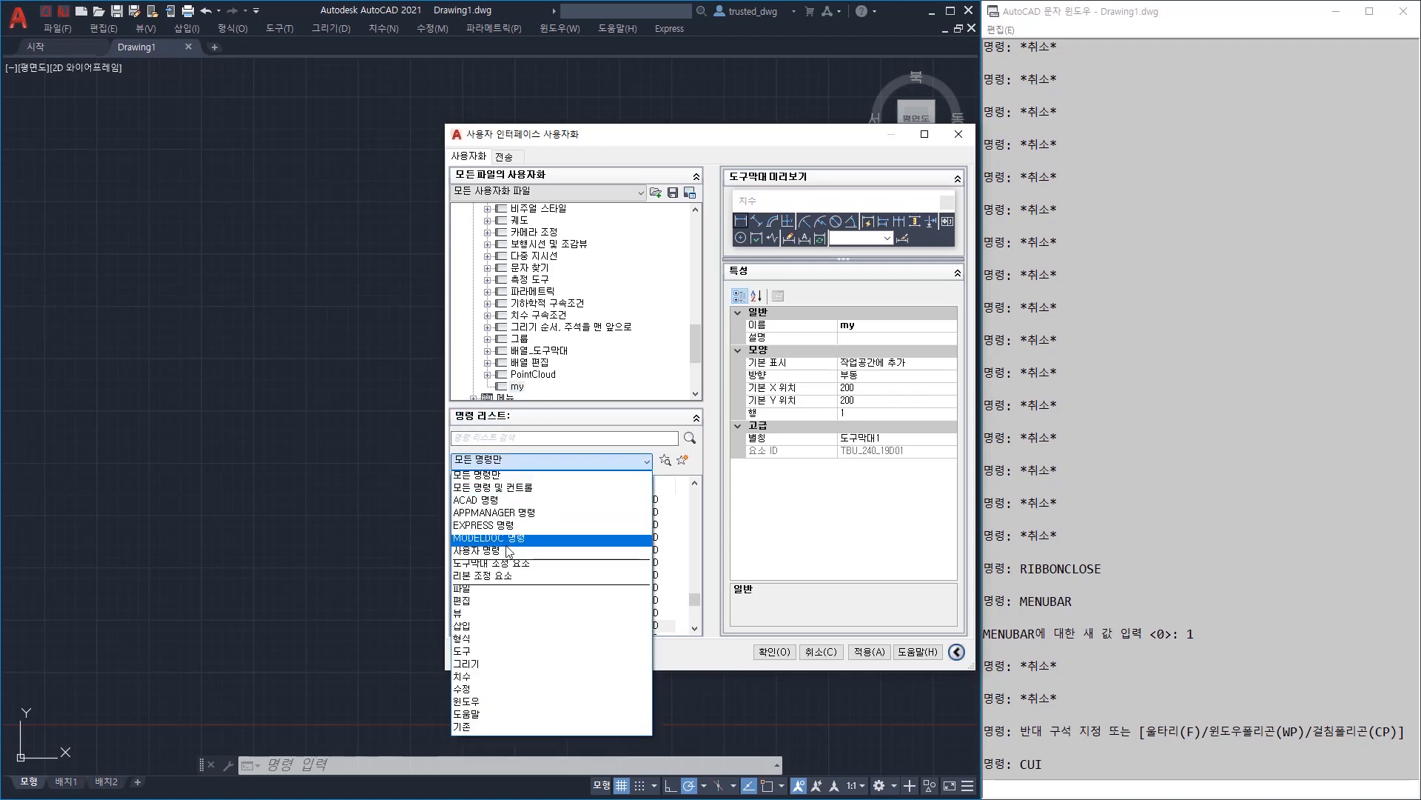
pyautogui.click(478, 550)
pyautogui.click(482, 500)
pyautogui.keyDown('shift'); pyautogui.click(493, 563); pyautogui.keyUp('shift')
pyautogui.moveTo(492, 563); pyautogui.dragTo(543, 386)
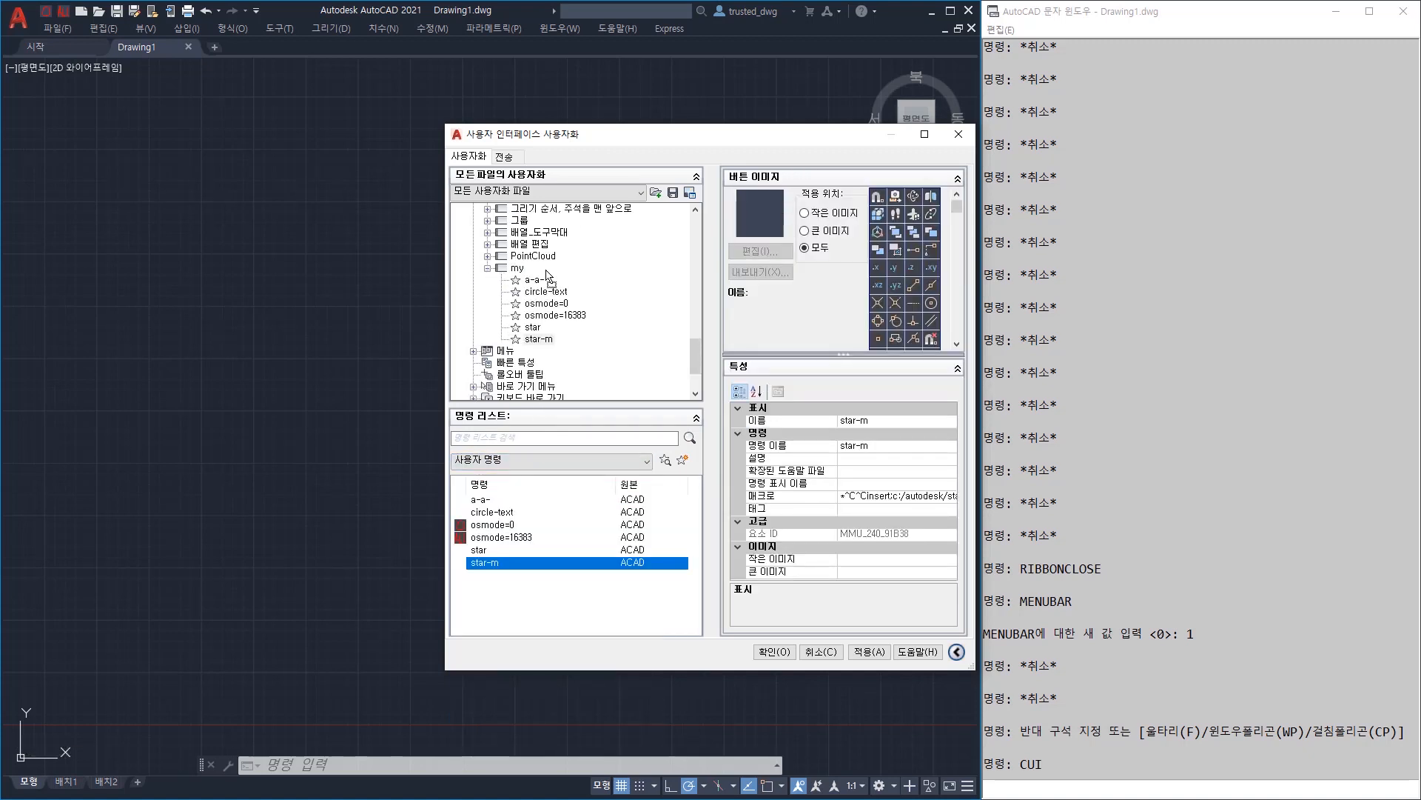
# Review the my toolbar's 기본 표시 property, keep it at 작업공간에 추가, and accept the CUI customization changes
pyautogui.click(517, 269)
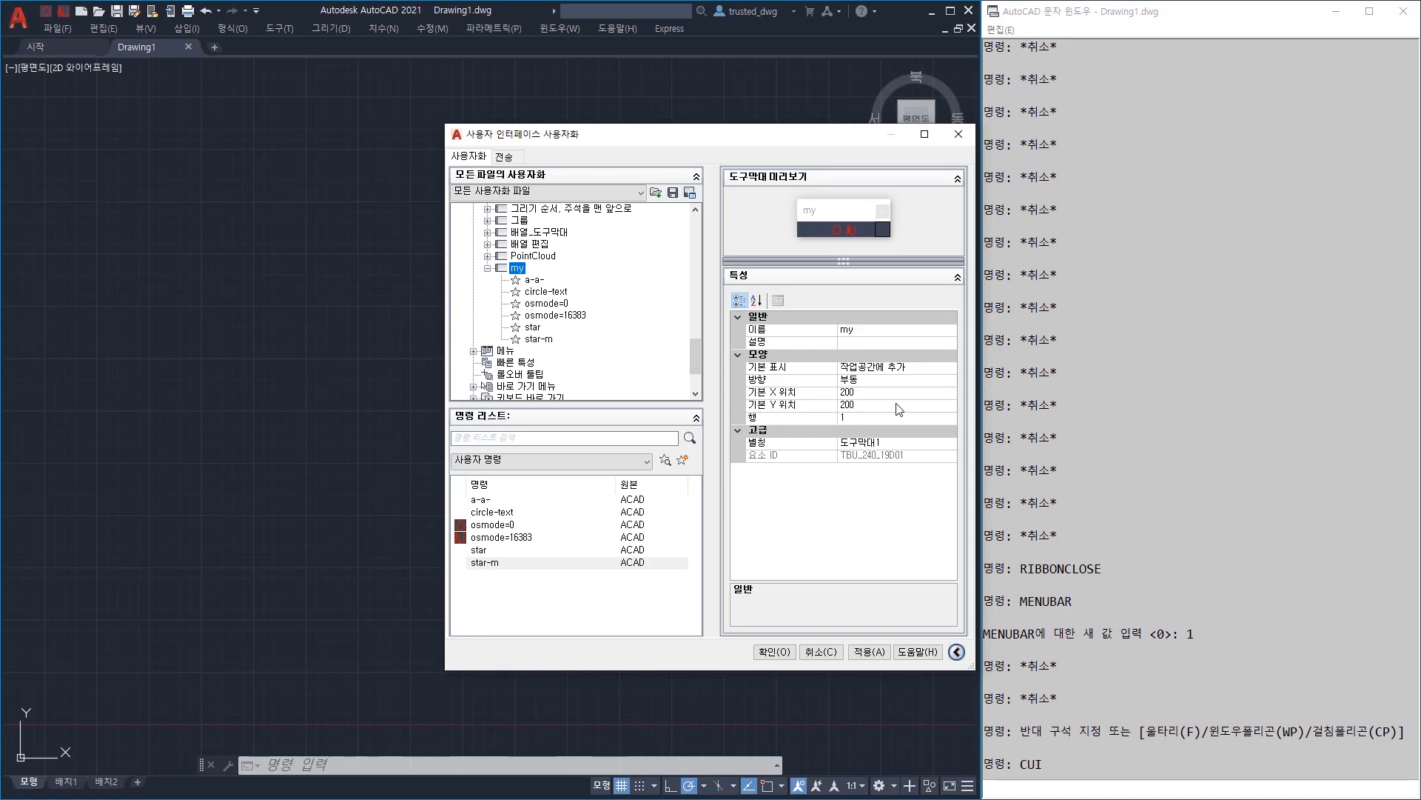
pyautogui.click(902, 369)
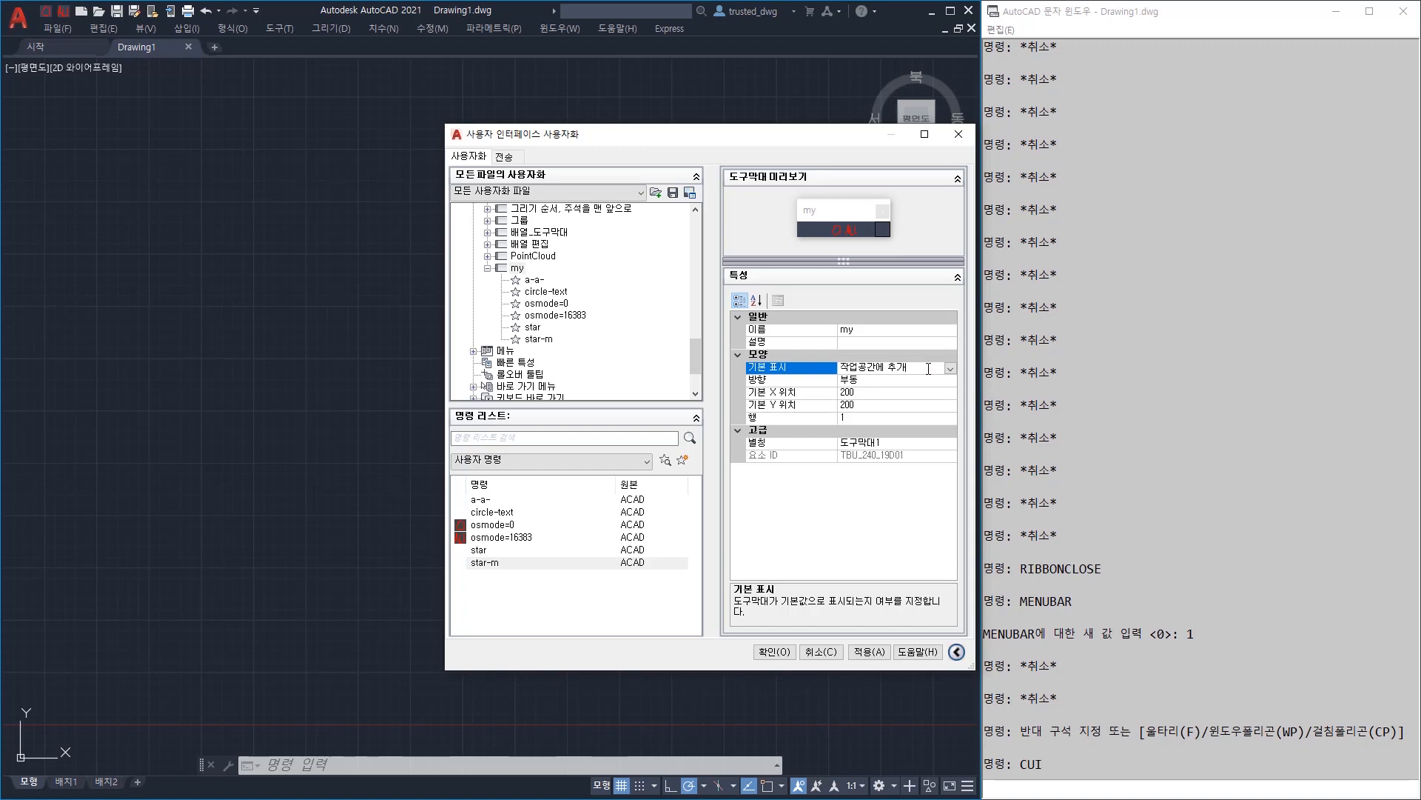
pyautogui.click(929, 369)
pyautogui.click(929, 369)
pyautogui.hotkey('shift', 'Left')
pyautogui.hotkey('shift', 'Left')
pyautogui.hotkey('shift', 'Left')
pyautogui.hotkey('shift', 'Left')
pyautogui.hotkey('shift', 'Left')
pyautogui.click(774, 653)
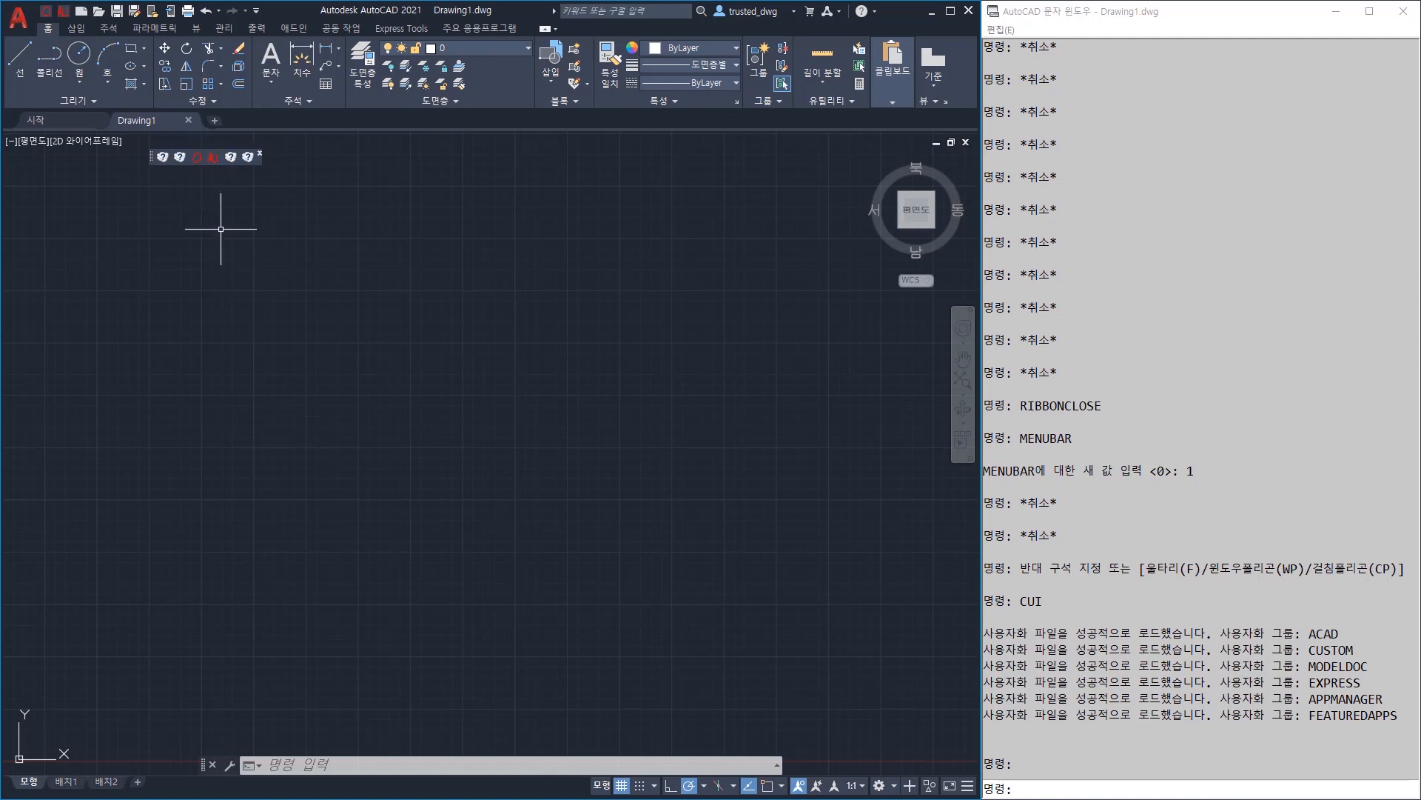
# Turn on the menu bar and display the AutoCAD 그리기 toolbar, floating it inside the drawing area below the my toolbar
pyautogui.click(255, 11)
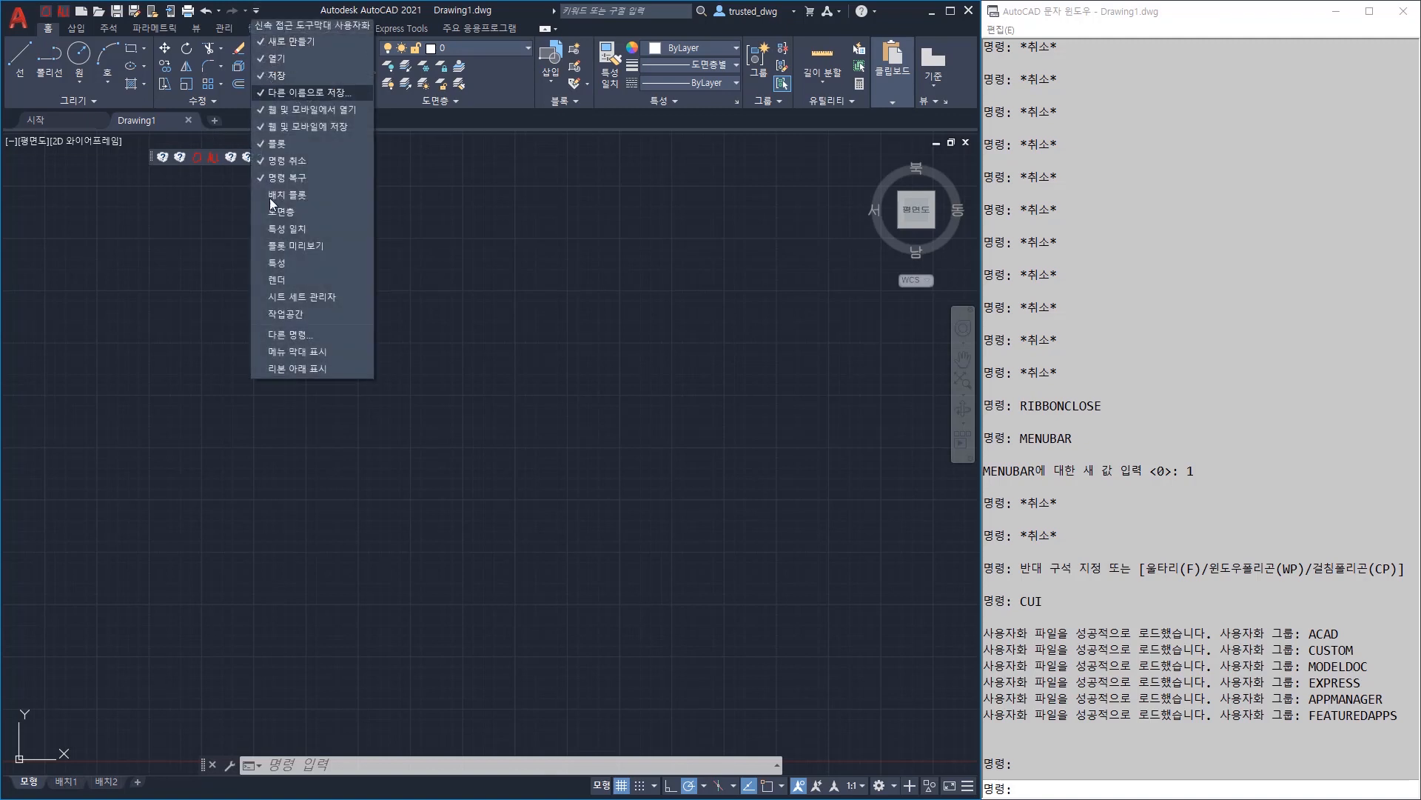
pyautogui.click(271, 353)
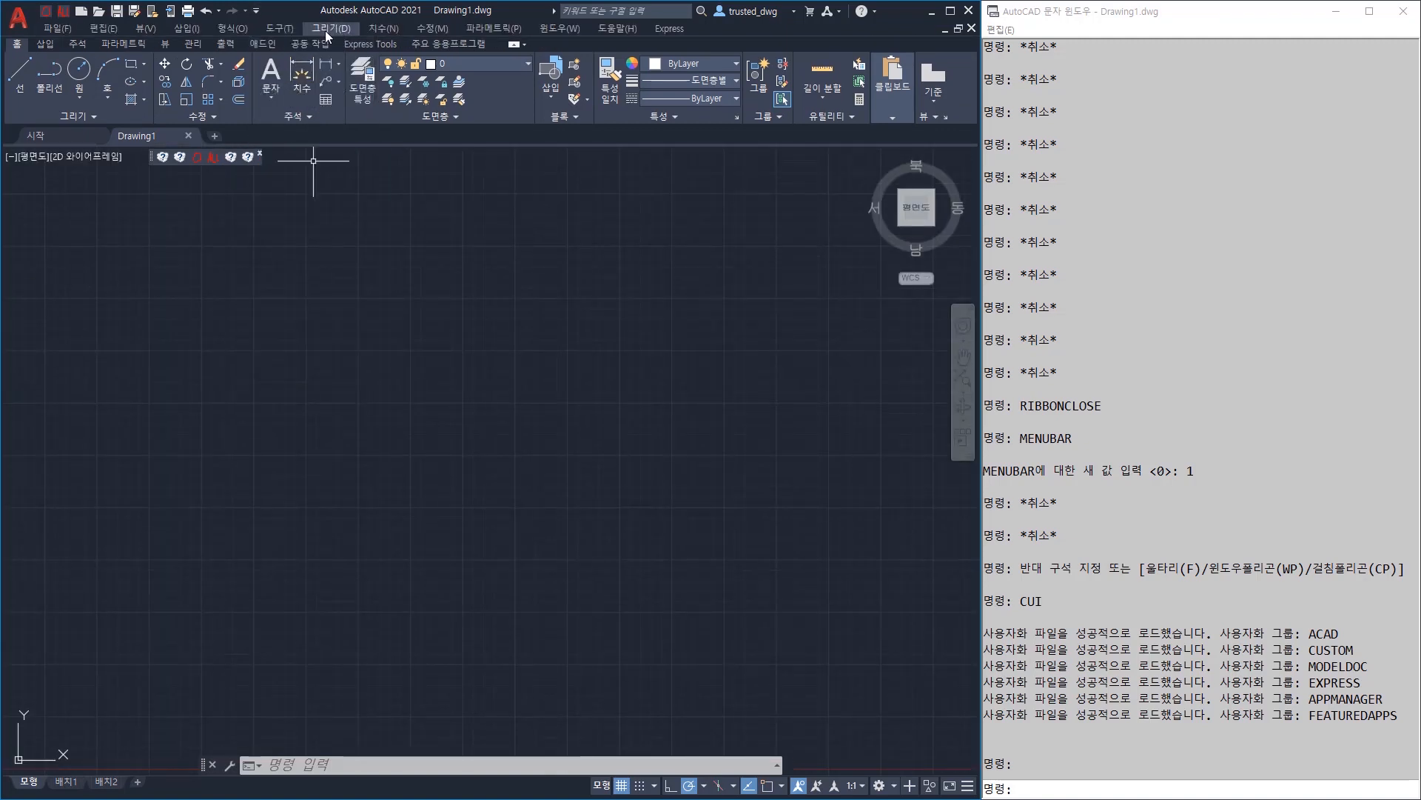
pyautogui.click(280, 28)
pyautogui.moveTo(436, 78)
pyautogui.moveTo(488, 81)
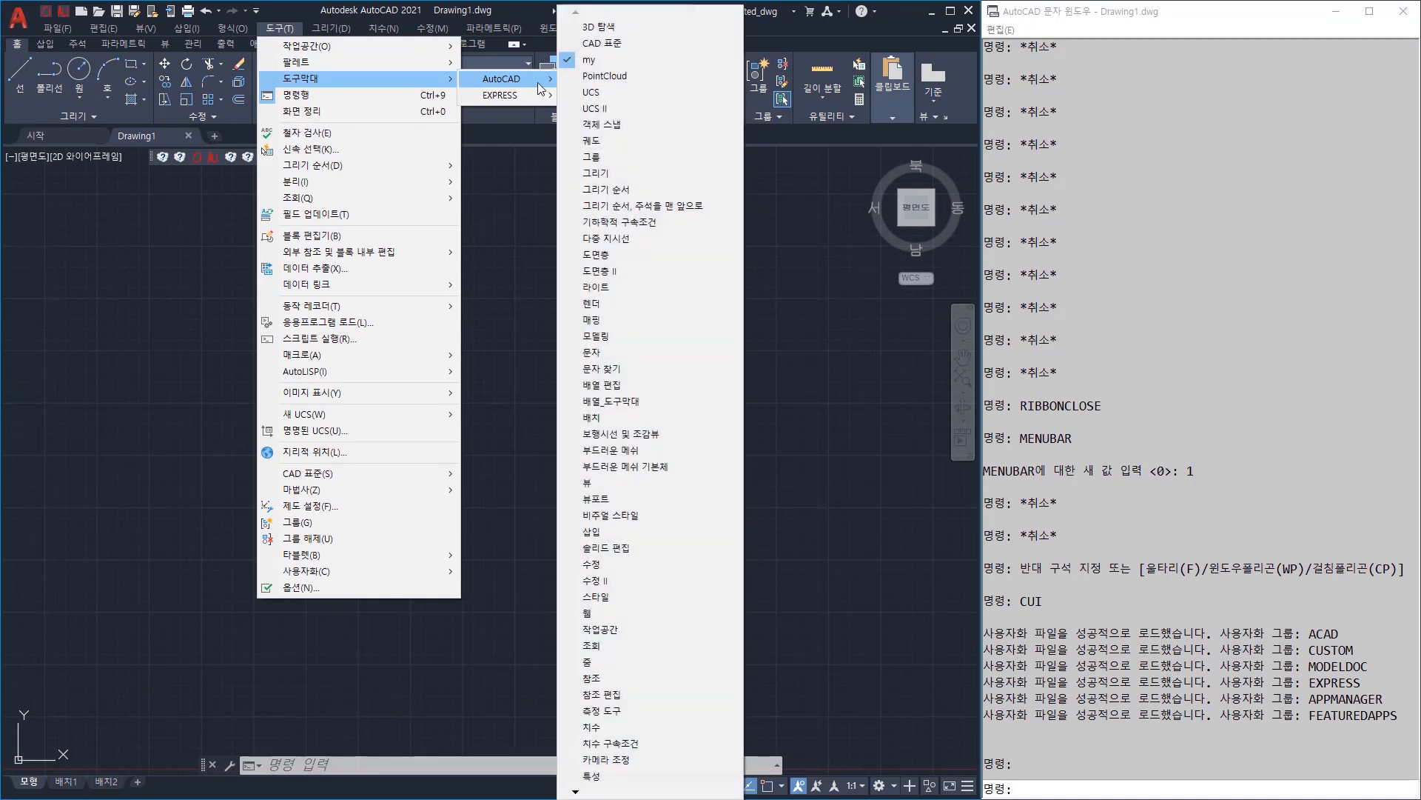
pyautogui.click(606, 173)
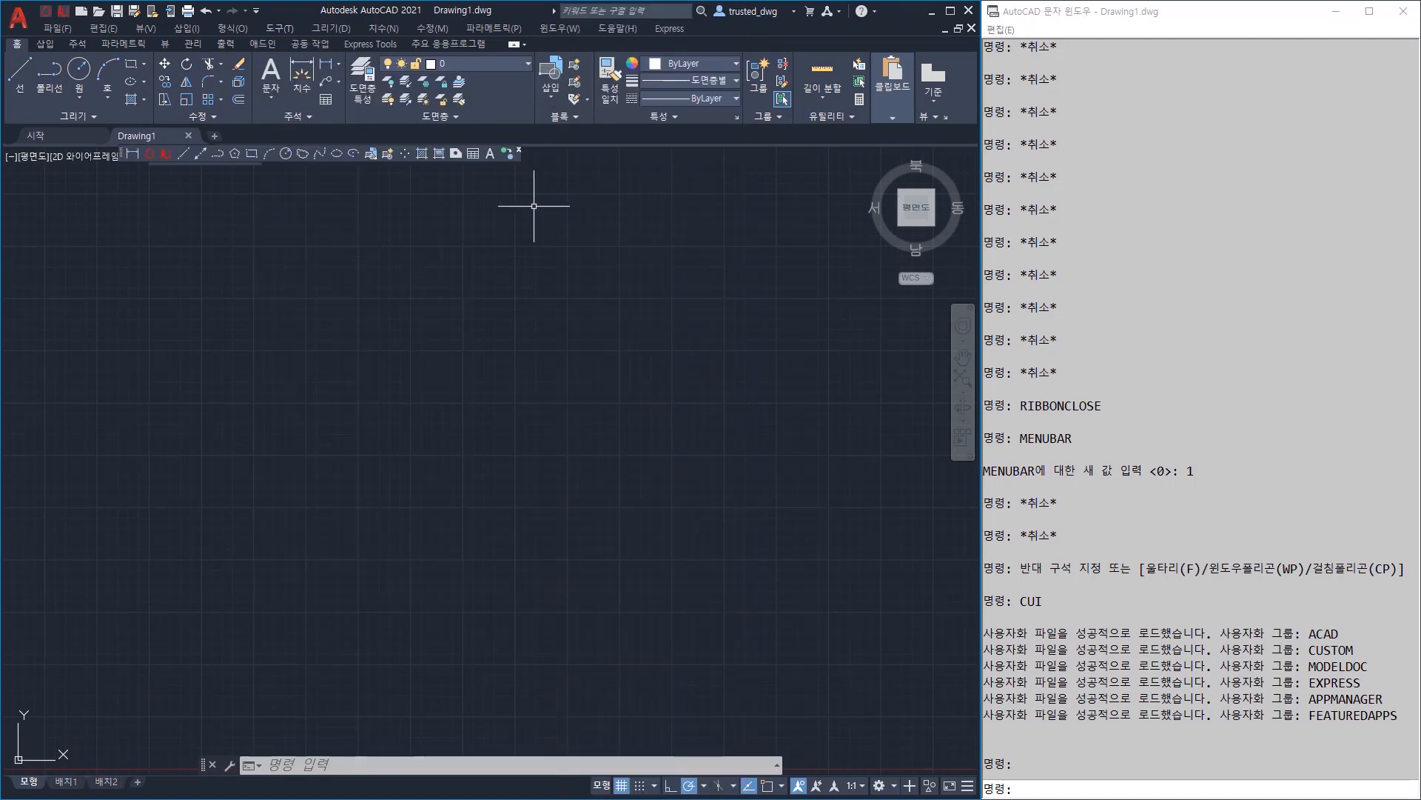
pyautogui.moveTo(119, 153); pyautogui.dragTo(133, 265)
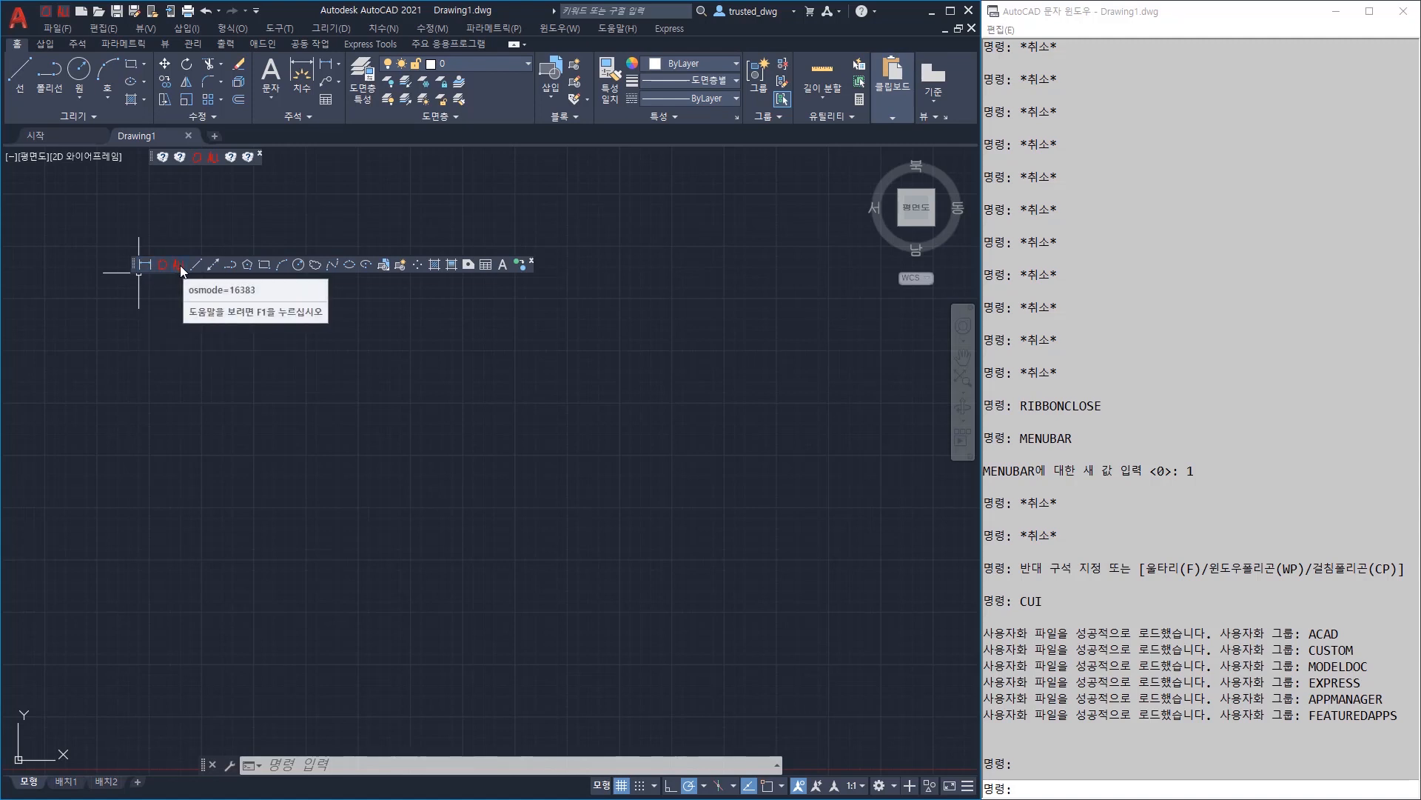
# Run osmode=16383 and osmode=0 from the 그리기 toolbar, and place a horizontal linear dimension spanning about 350 units in the empty drawing
pyautogui.click(180, 268)
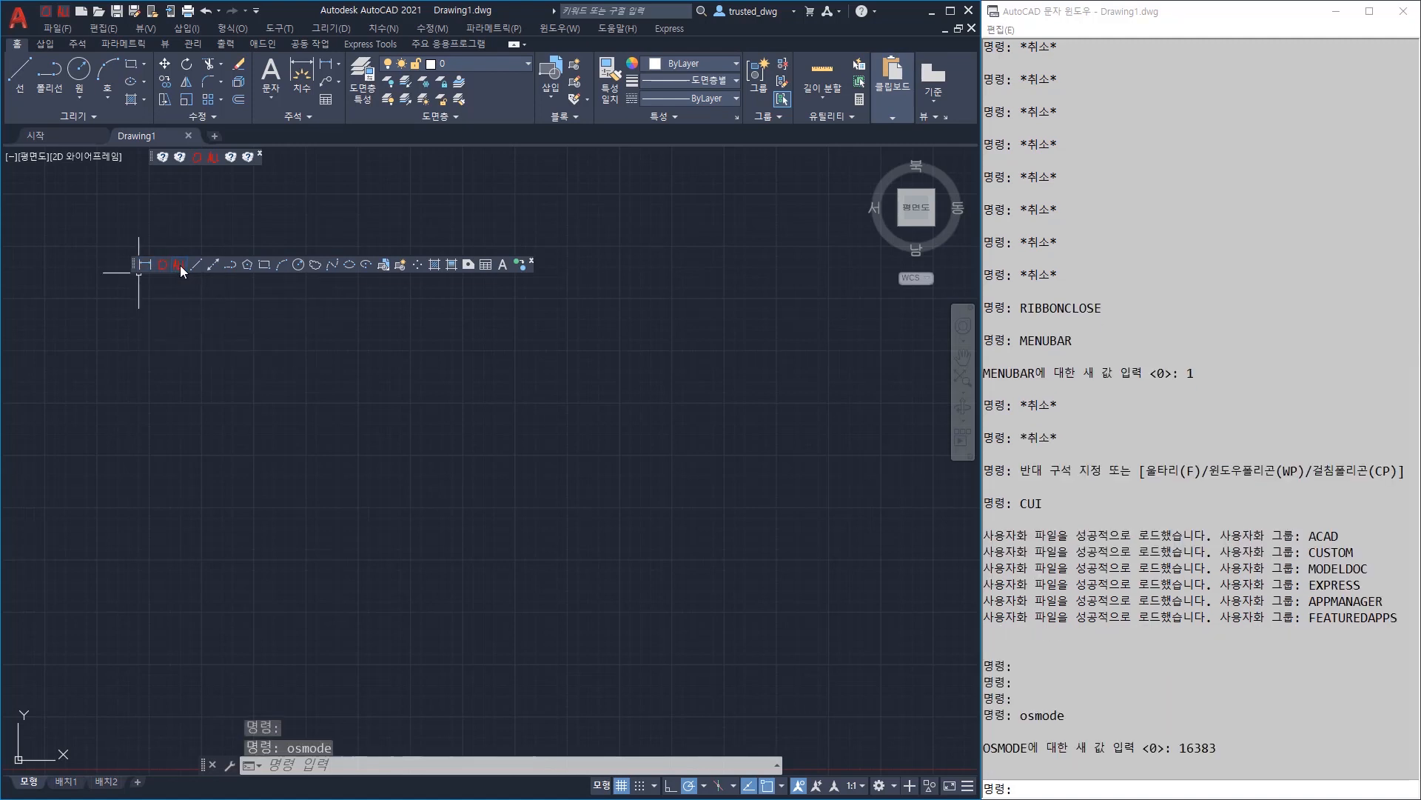
pyautogui.click(160, 266)
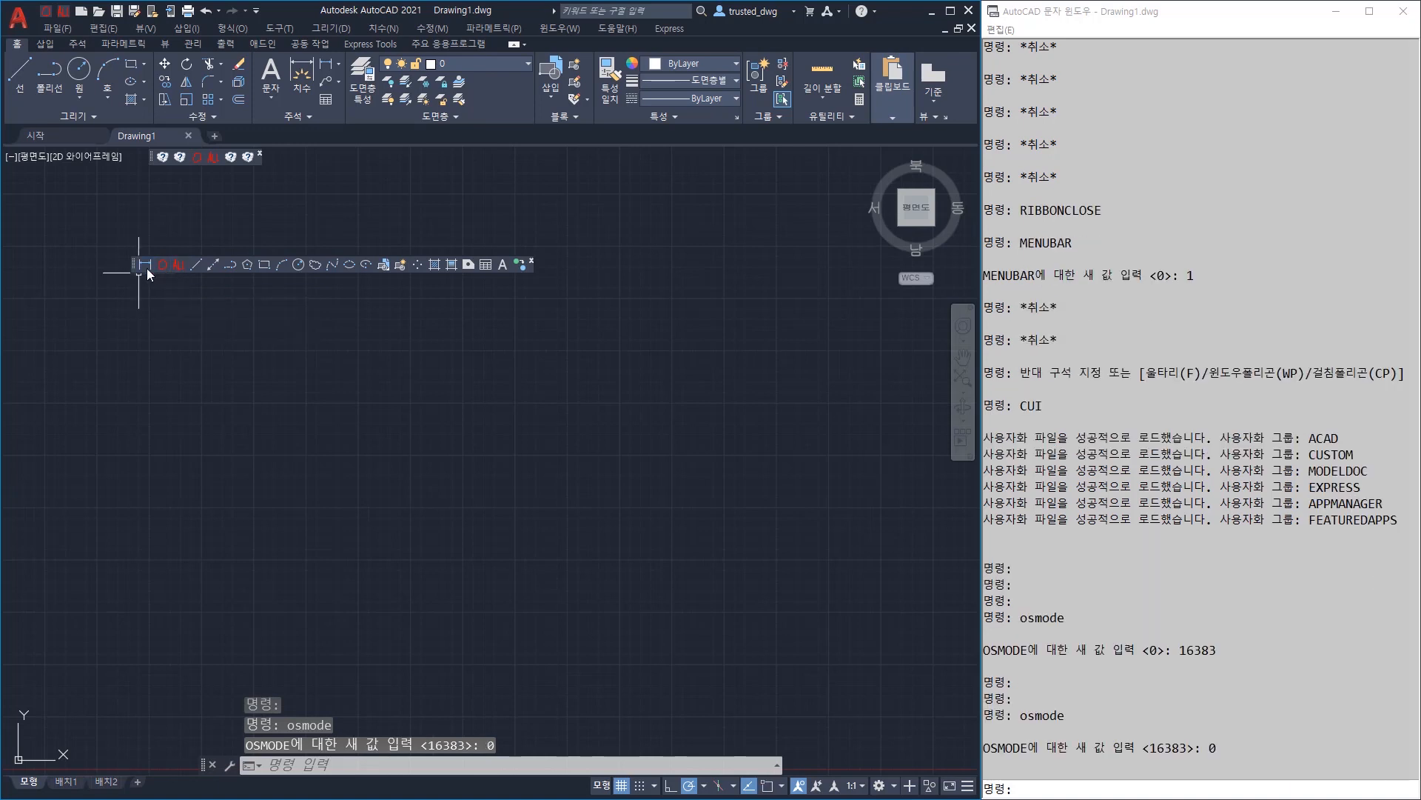
pyautogui.click(146, 265)
pyautogui.click(248, 402)
pyautogui.click(320, 431)
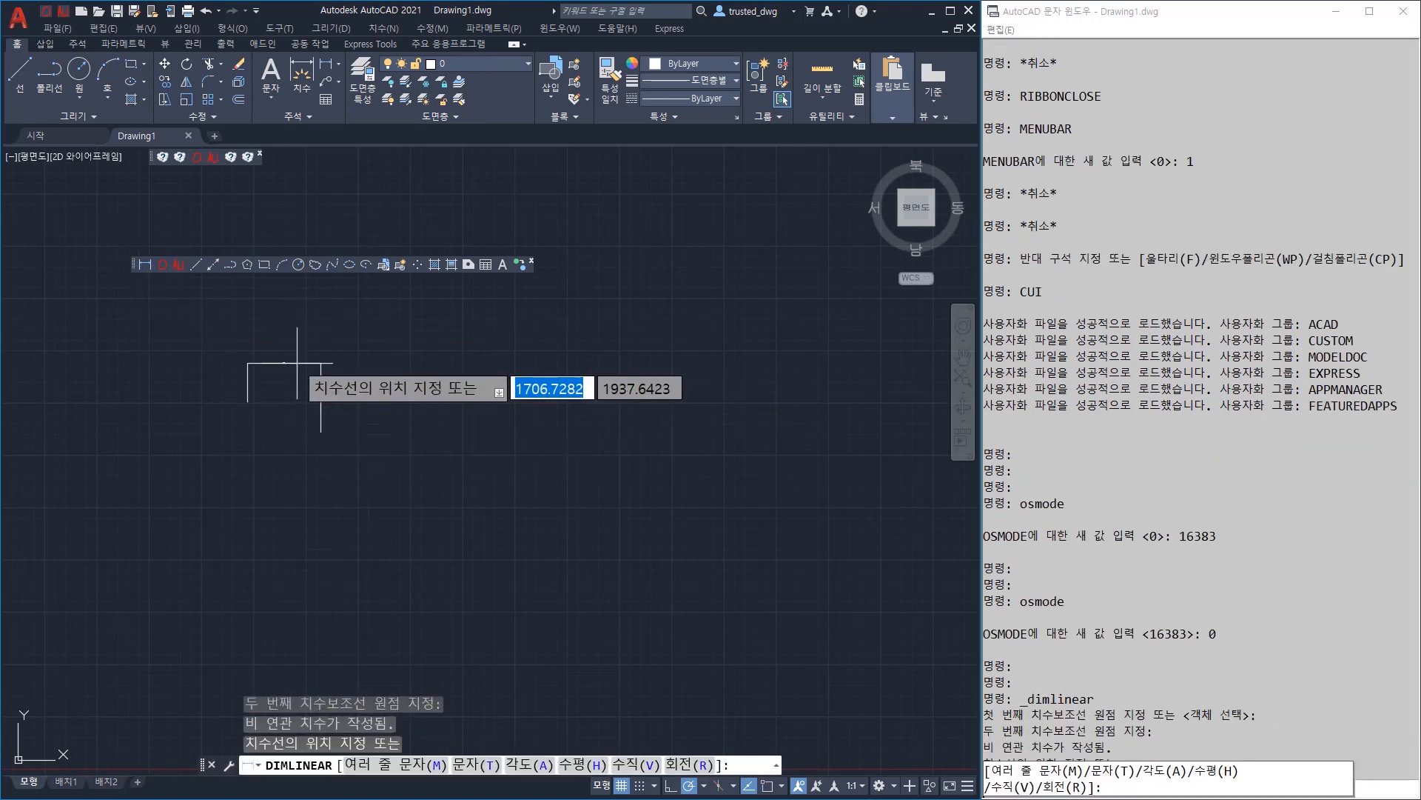
pyautogui.click(329, 362)
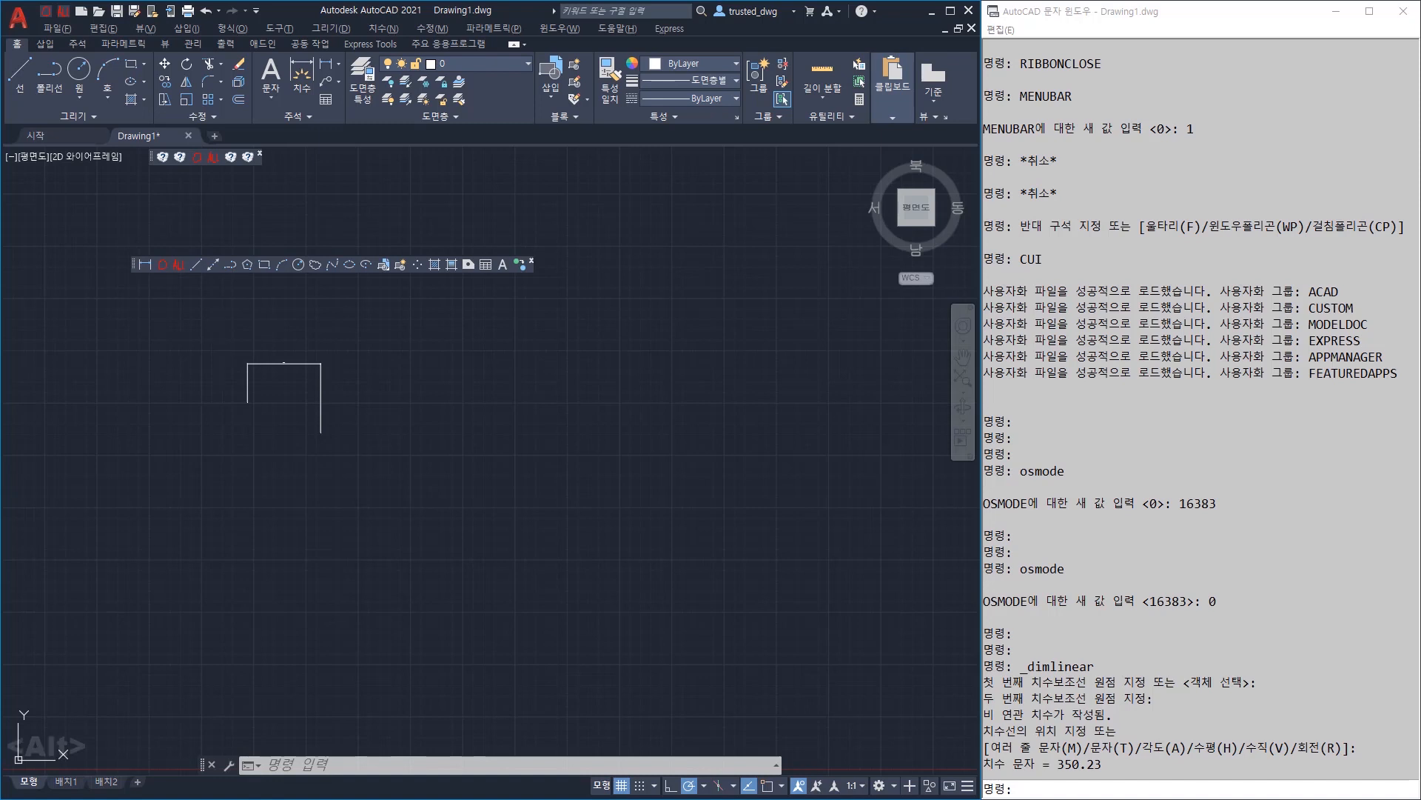
# Start the 선 command through the 그리기 menu's access letters and draw one diagonal line rising to the right
pyautogui.press('alt')
pyautogui.press('alt')
pyautogui.hotkey('alt', 'd')
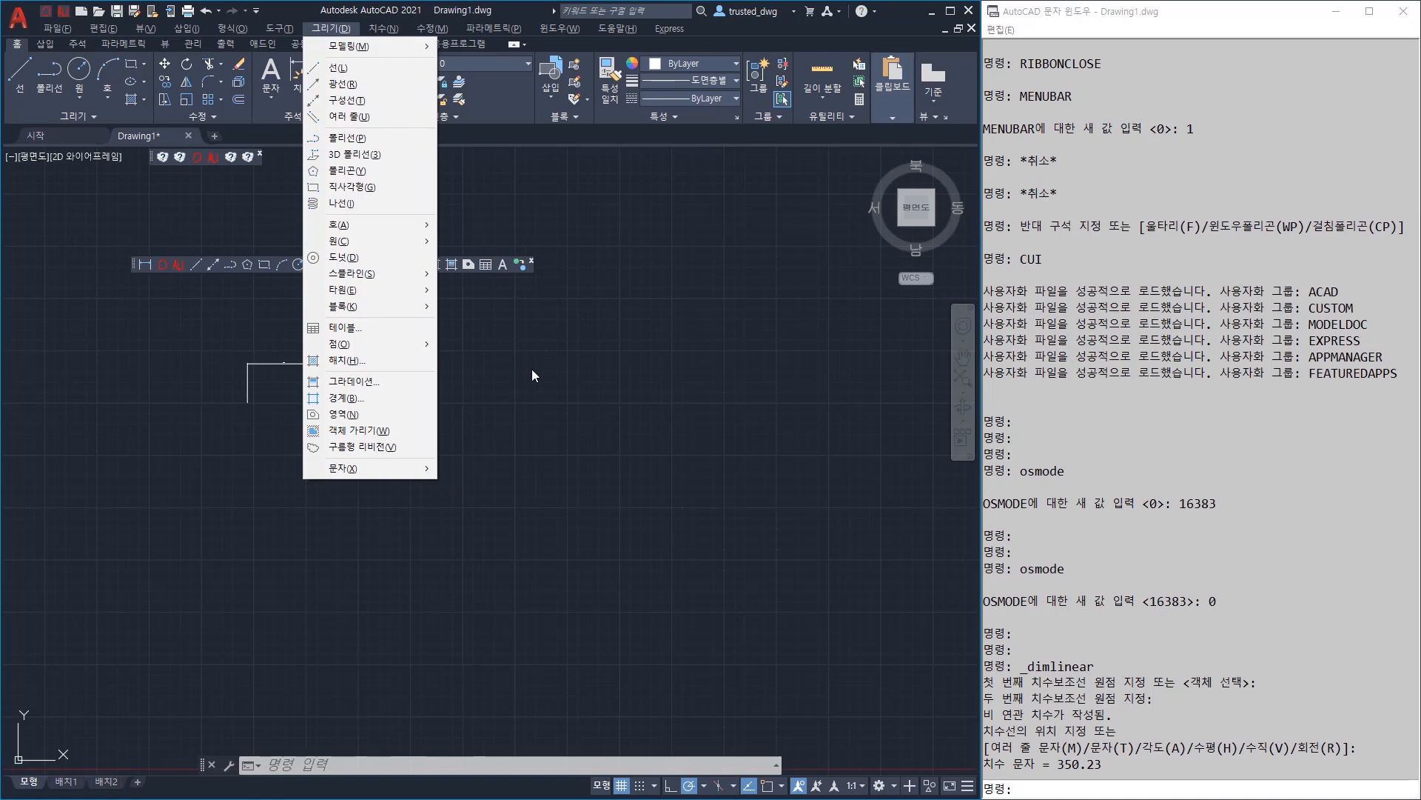
pyautogui.press('l')
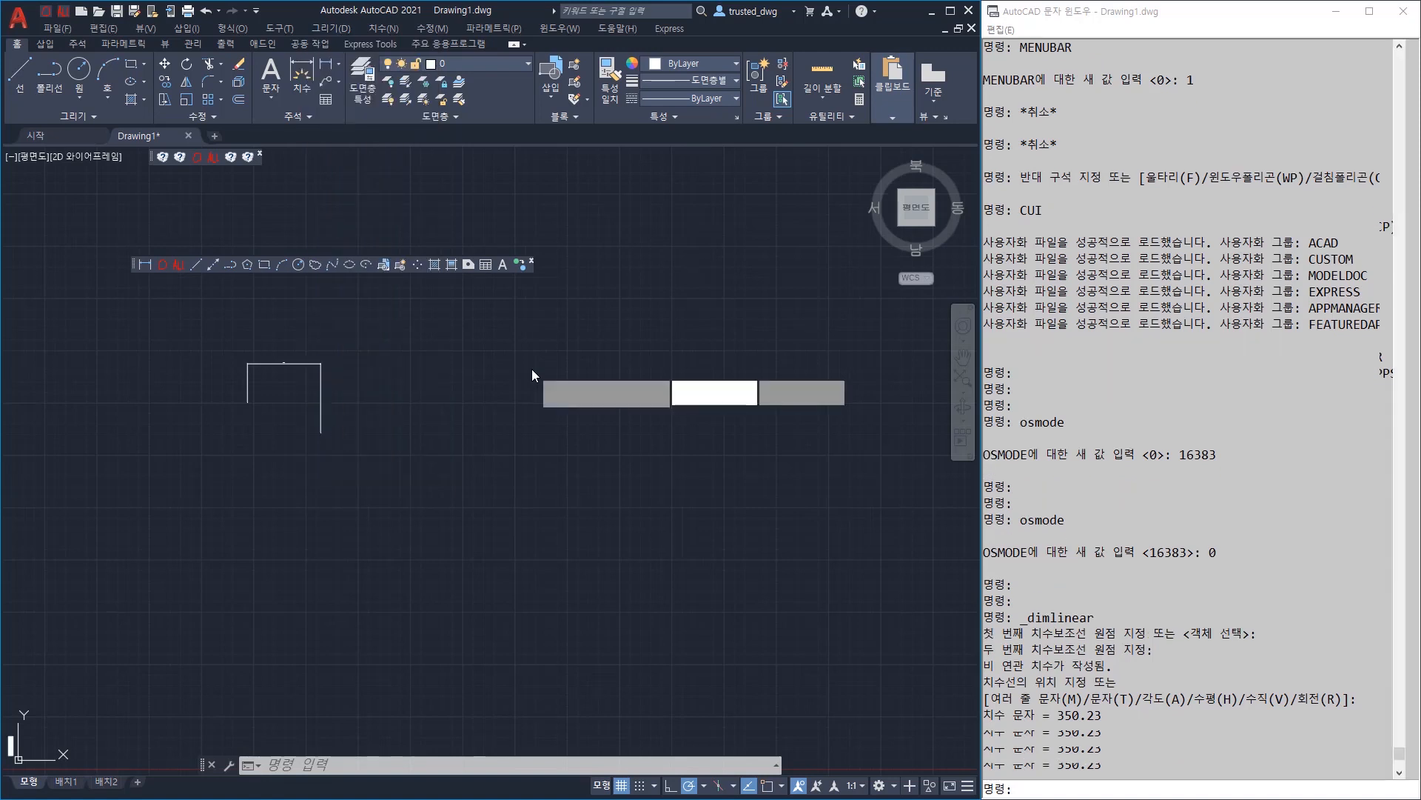
pyautogui.click(342, 536)
pyautogui.click(607, 379)
pyautogui.press('space')
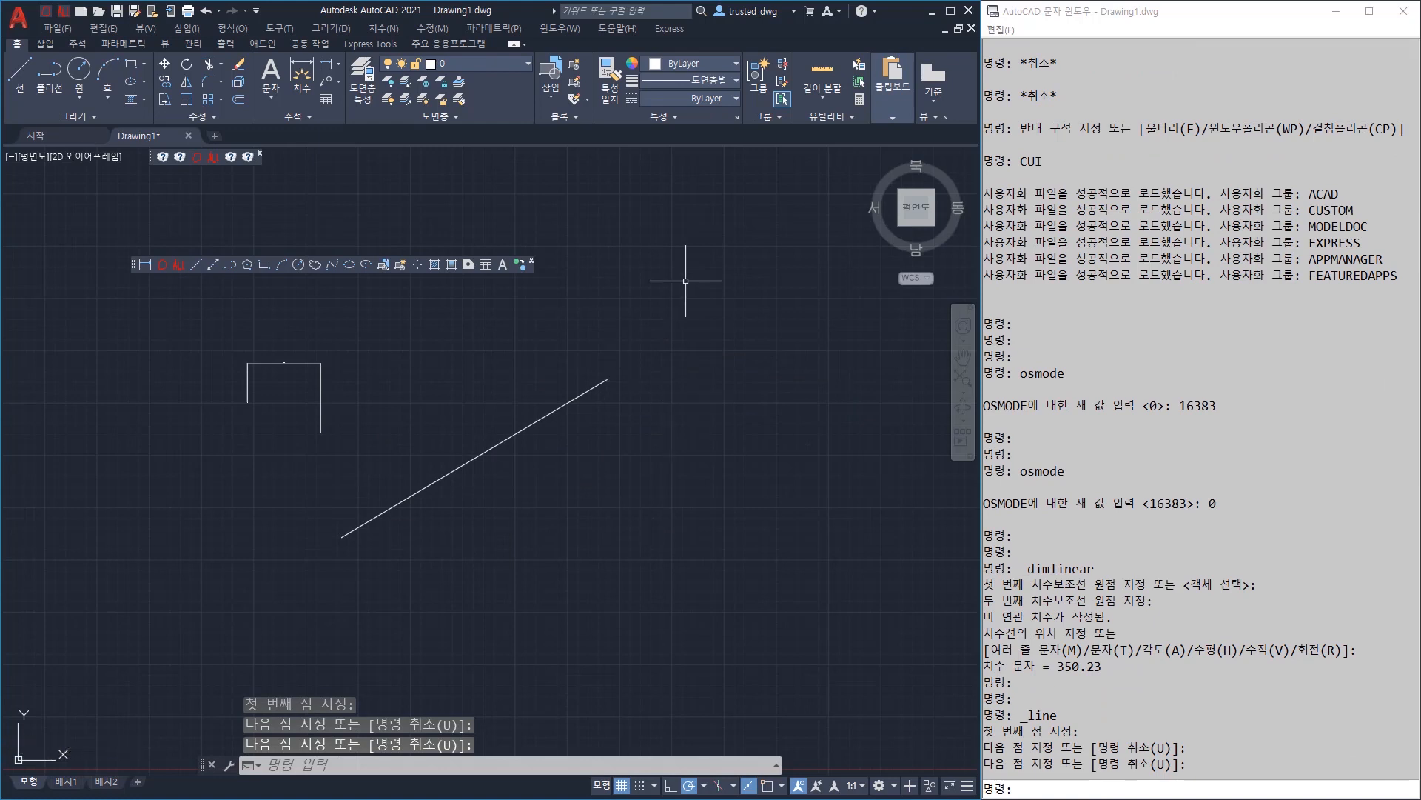
# Start the 폴리선 command through the 그리기 menu's access letters and draw a three-segment zigzag polyline across the diagonal line
pyautogui.hotkey('alt', 'd')
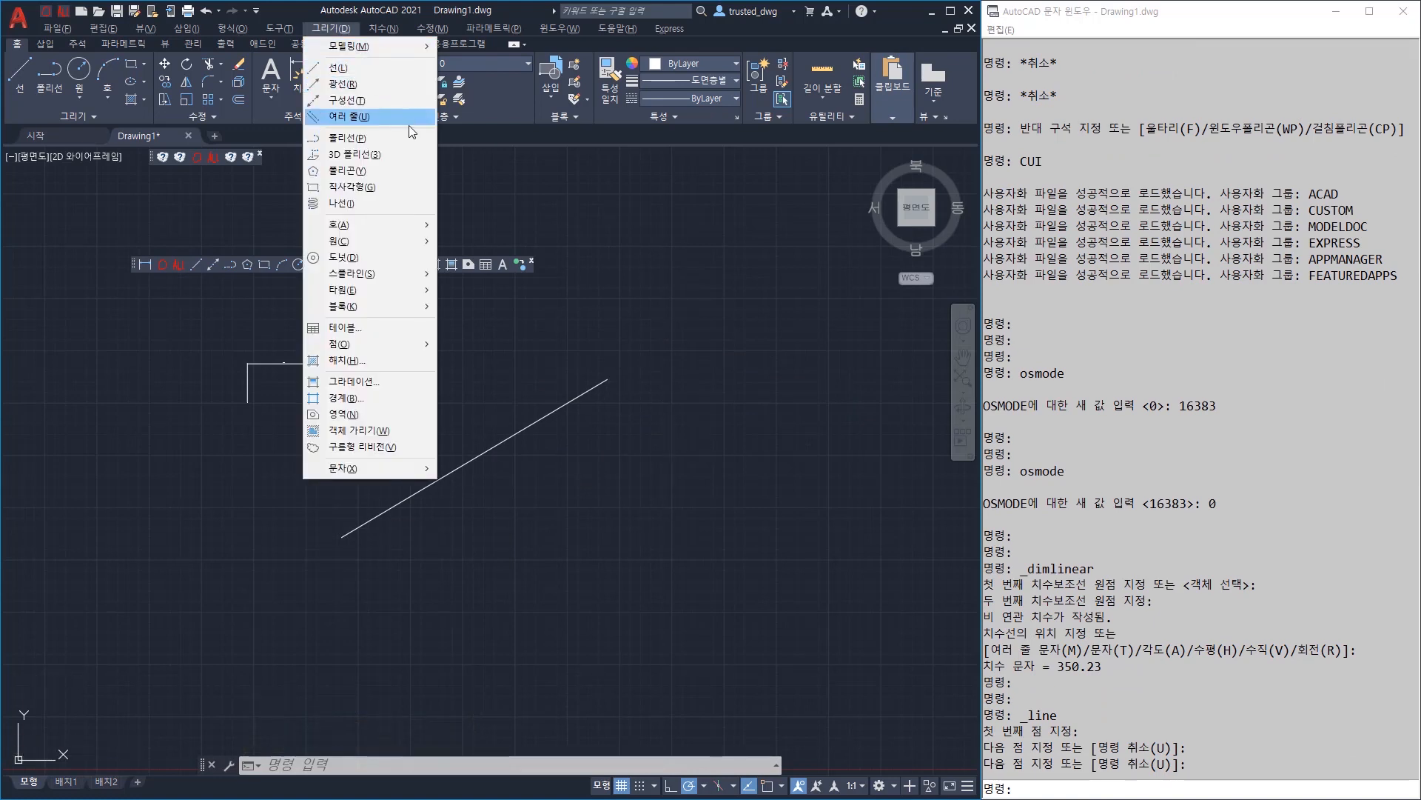
pyautogui.press('p')
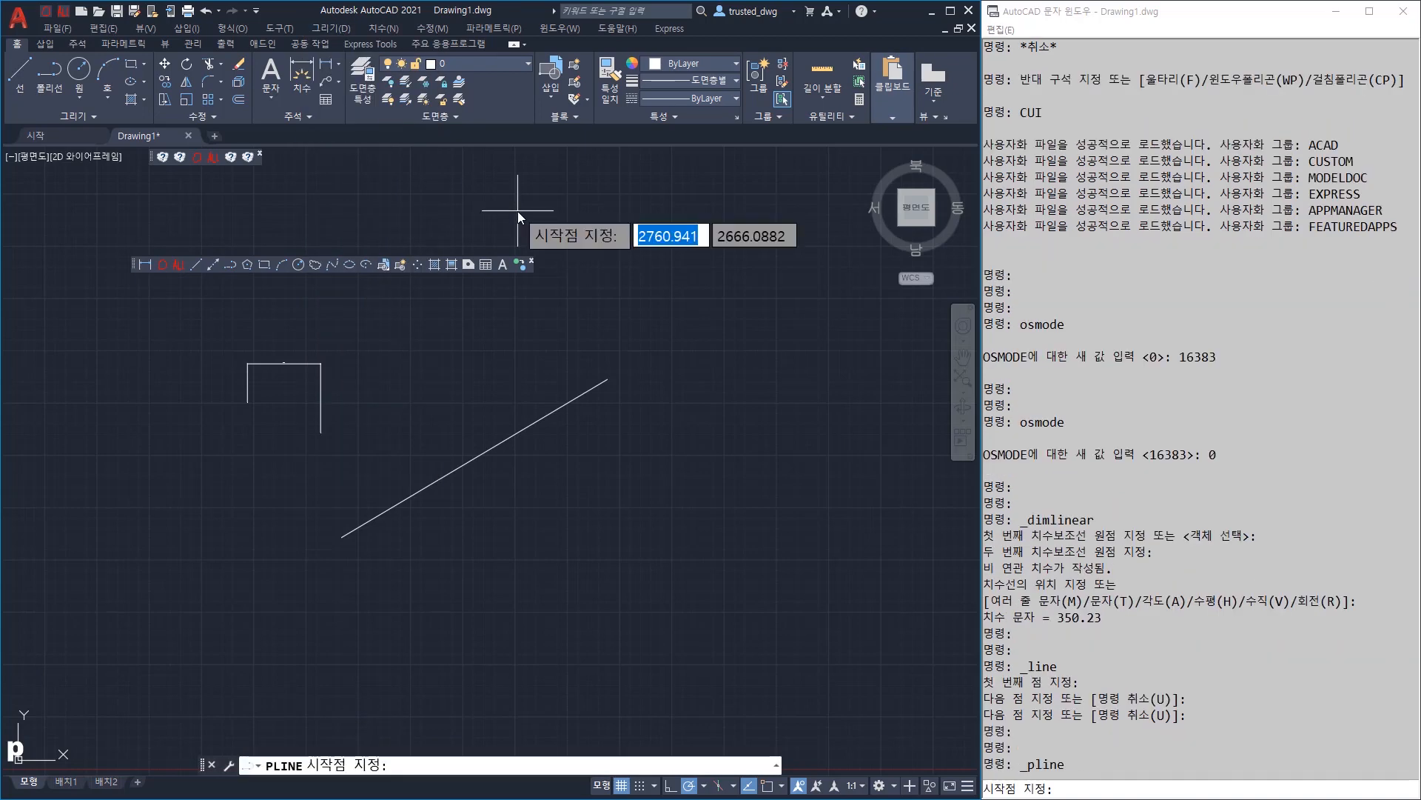
pyautogui.click(240, 497)
pyautogui.click(390, 390)
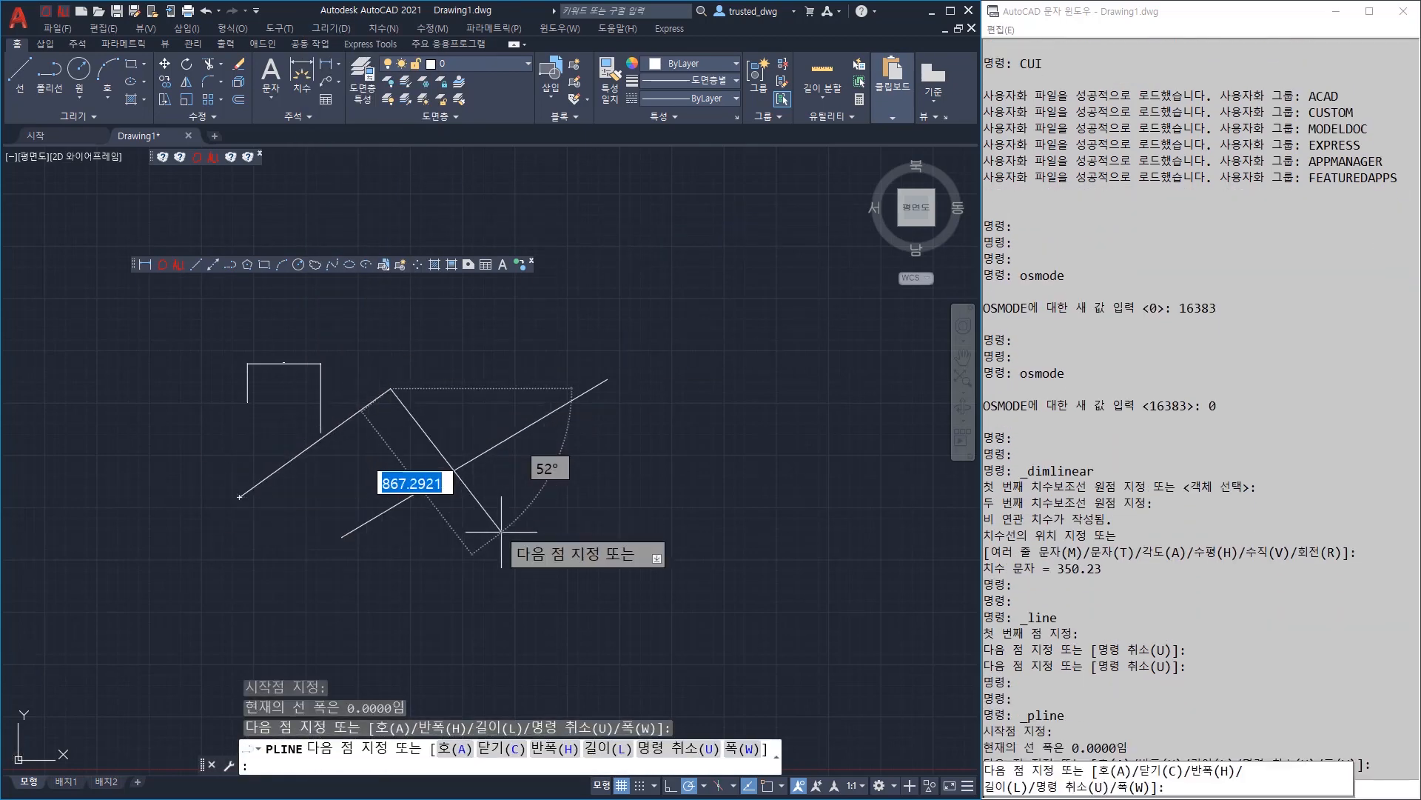
pyautogui.click(501, 531)
pyautogui.click(629, 374)
pyautogui.press('space')
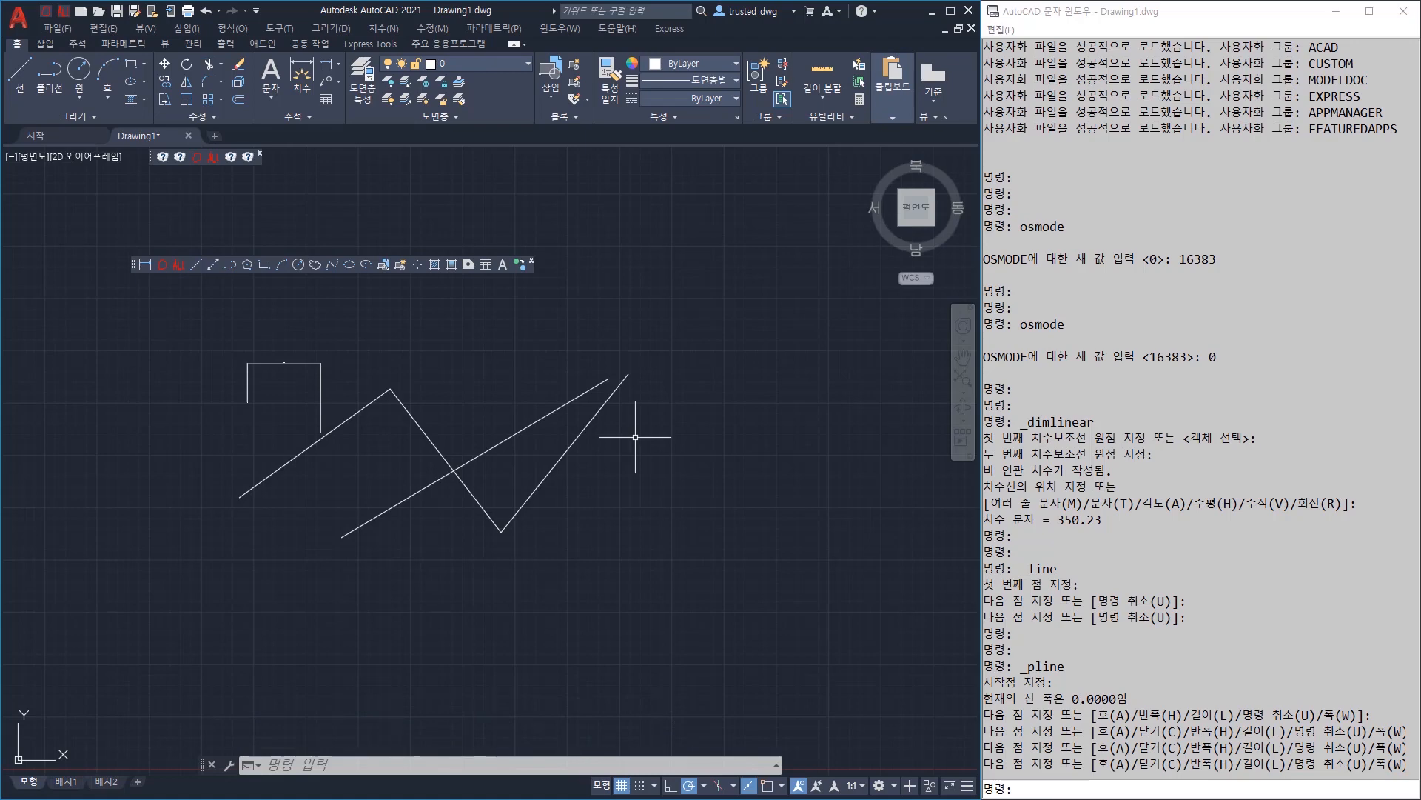
# Open the CUI customization editor, expand the 메뉴 node, and look over the 파일 menu's commands before collapsing it
pyautogui.write('cui')
pyautogui.press('space')
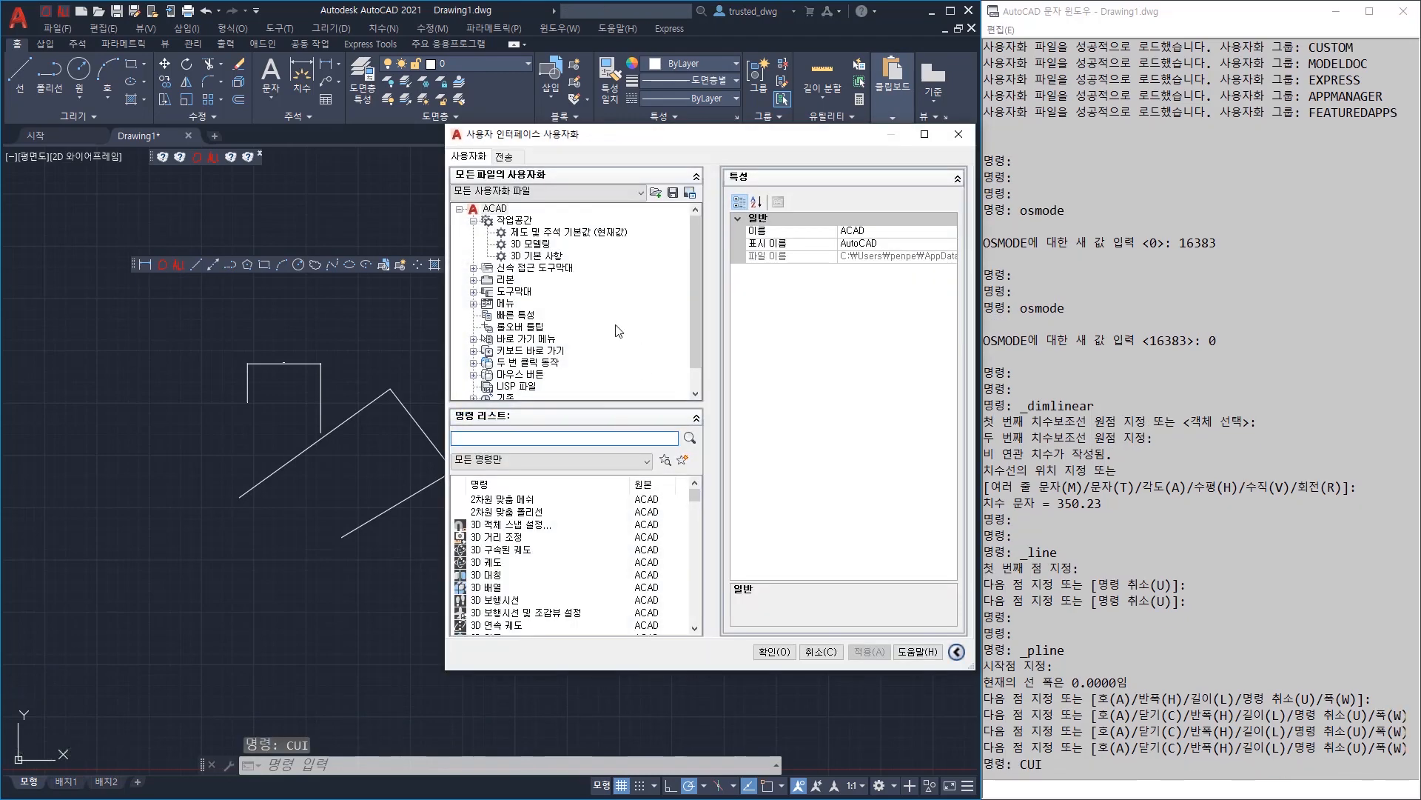
pyautogui.click(505, 304)
pyautogui.click(473, 304)
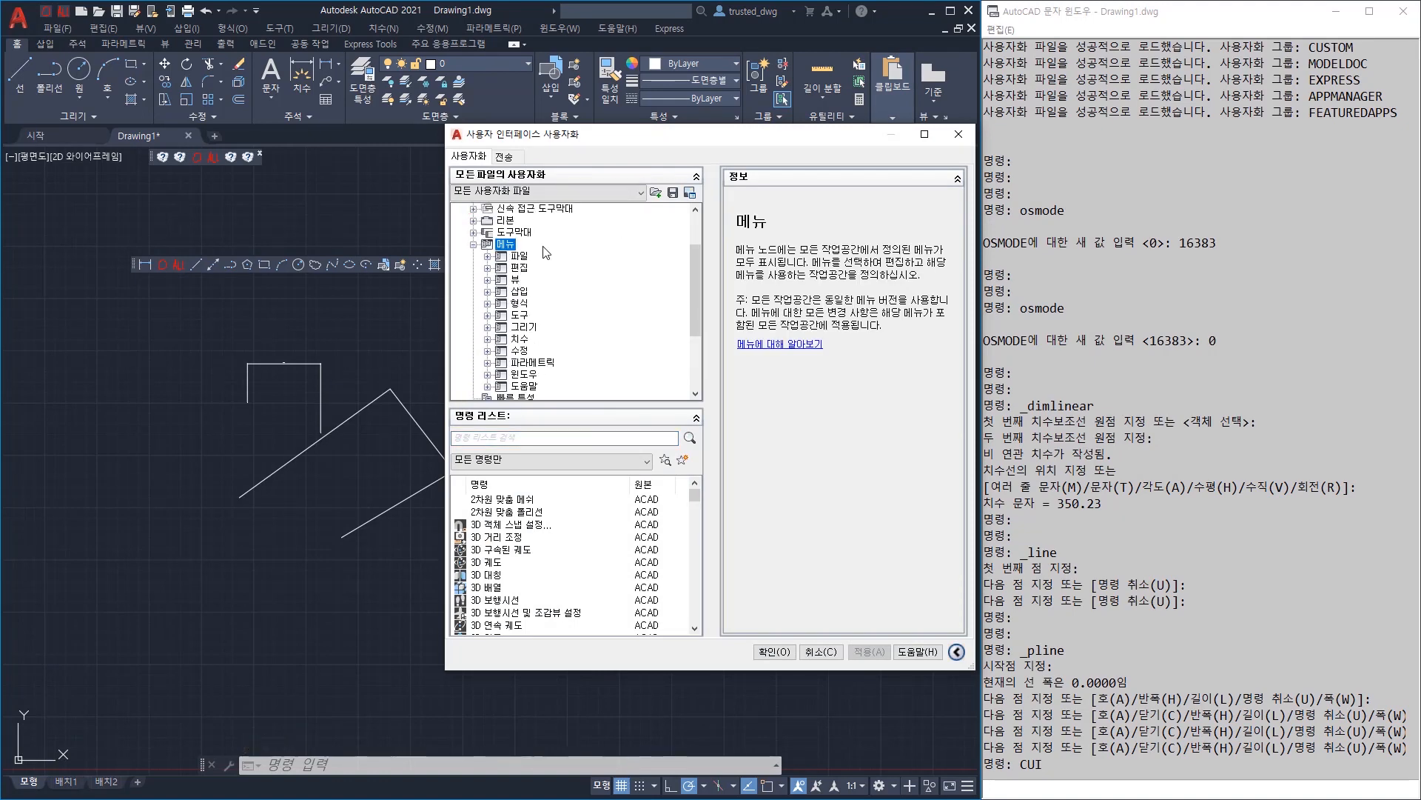
pyautogui.doubleClick(520, 256)
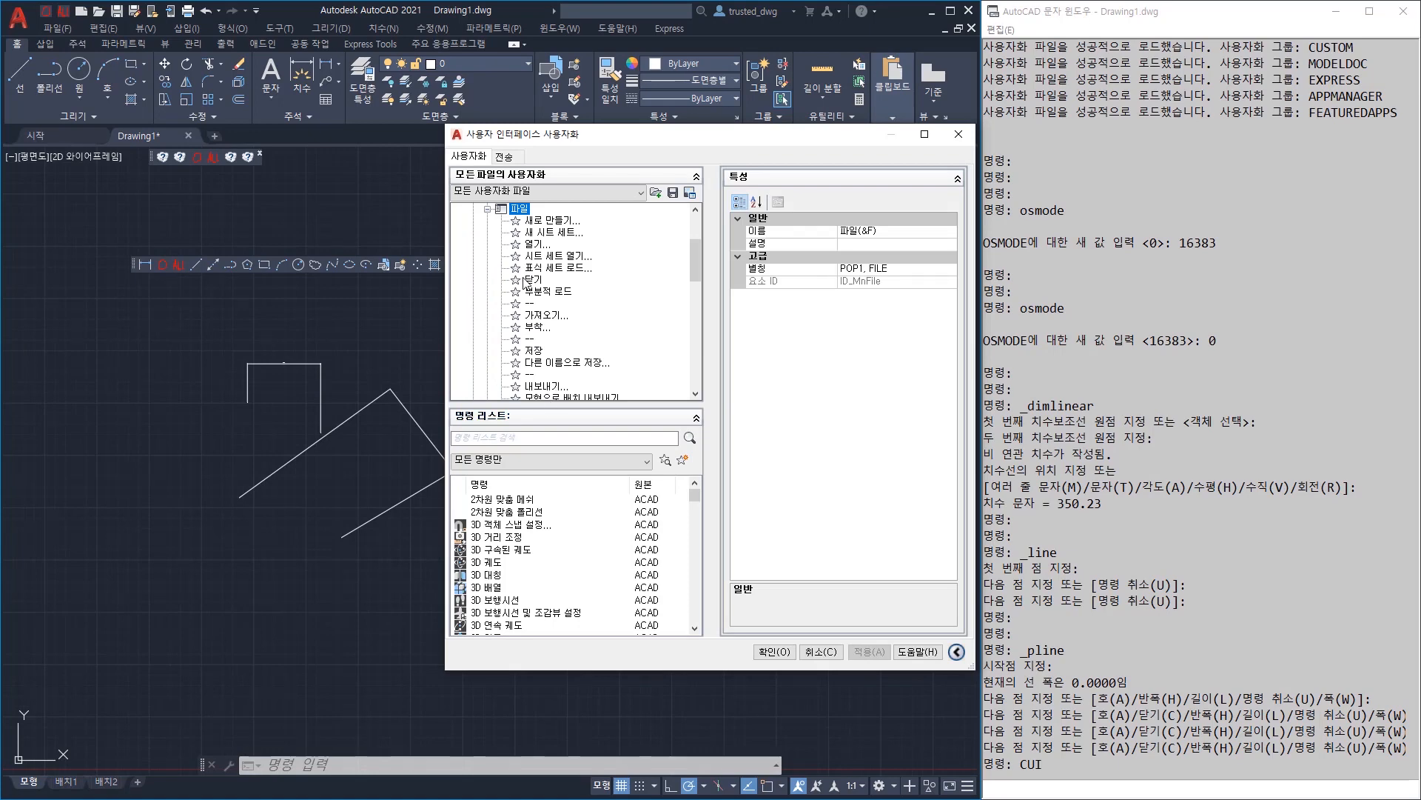
pyautogui.scroll(1, 526, 282)
pyautogui.doubleClick(498, 244)
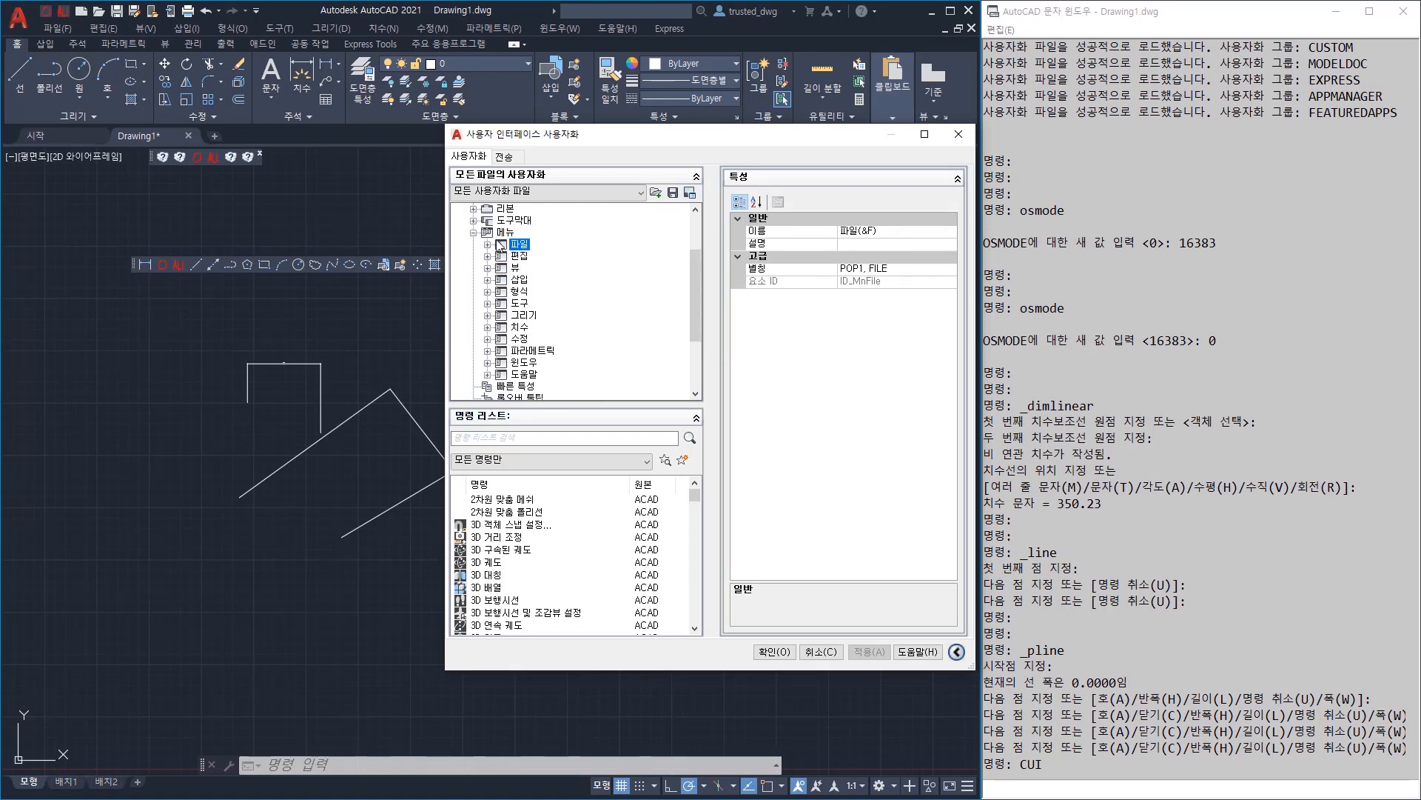
# Create a new menu named mymy under the 메뉴 node
pyautogui.rightClick(503, 234)
pyautogui.click(532, 243)
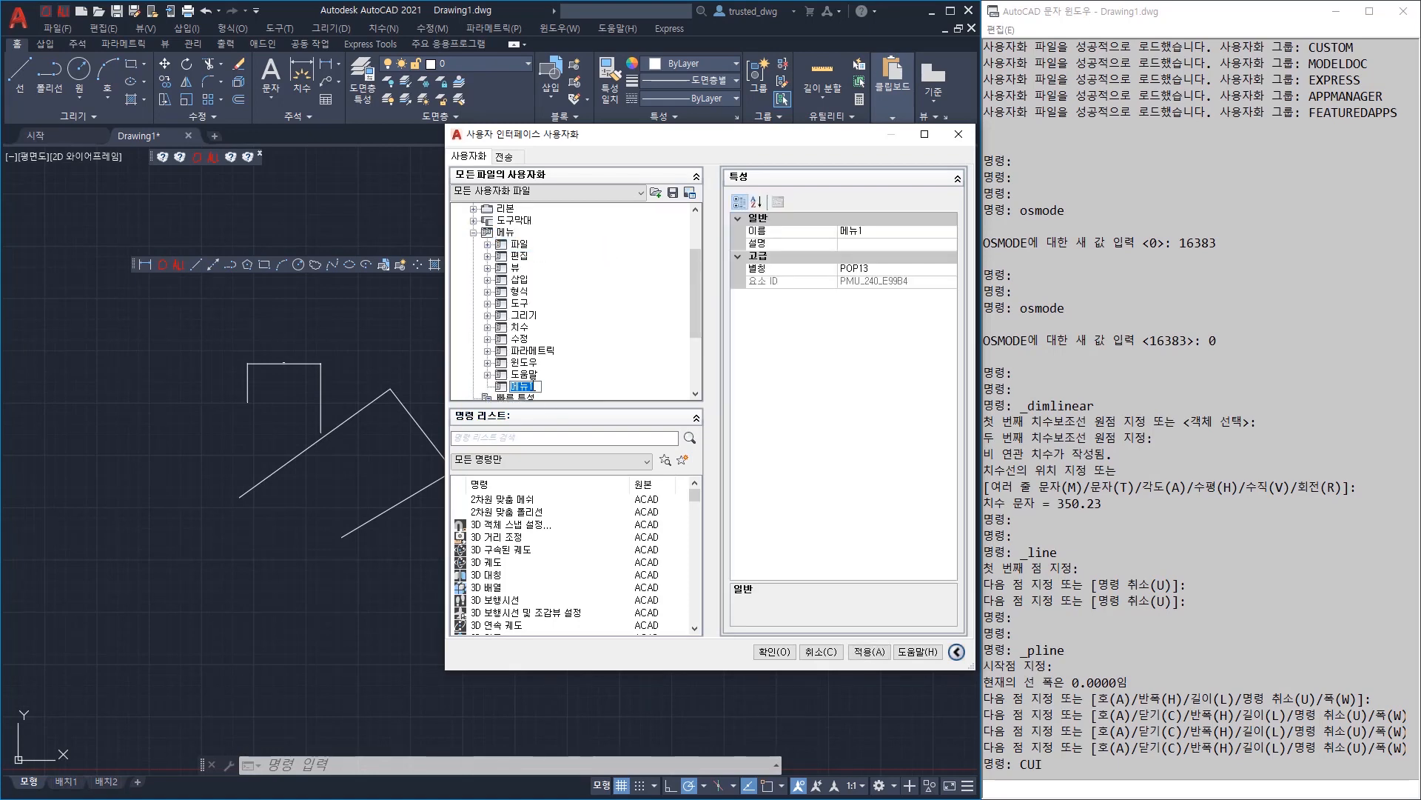
pyautogui.write('mymy')
pyautogui.press('Return')
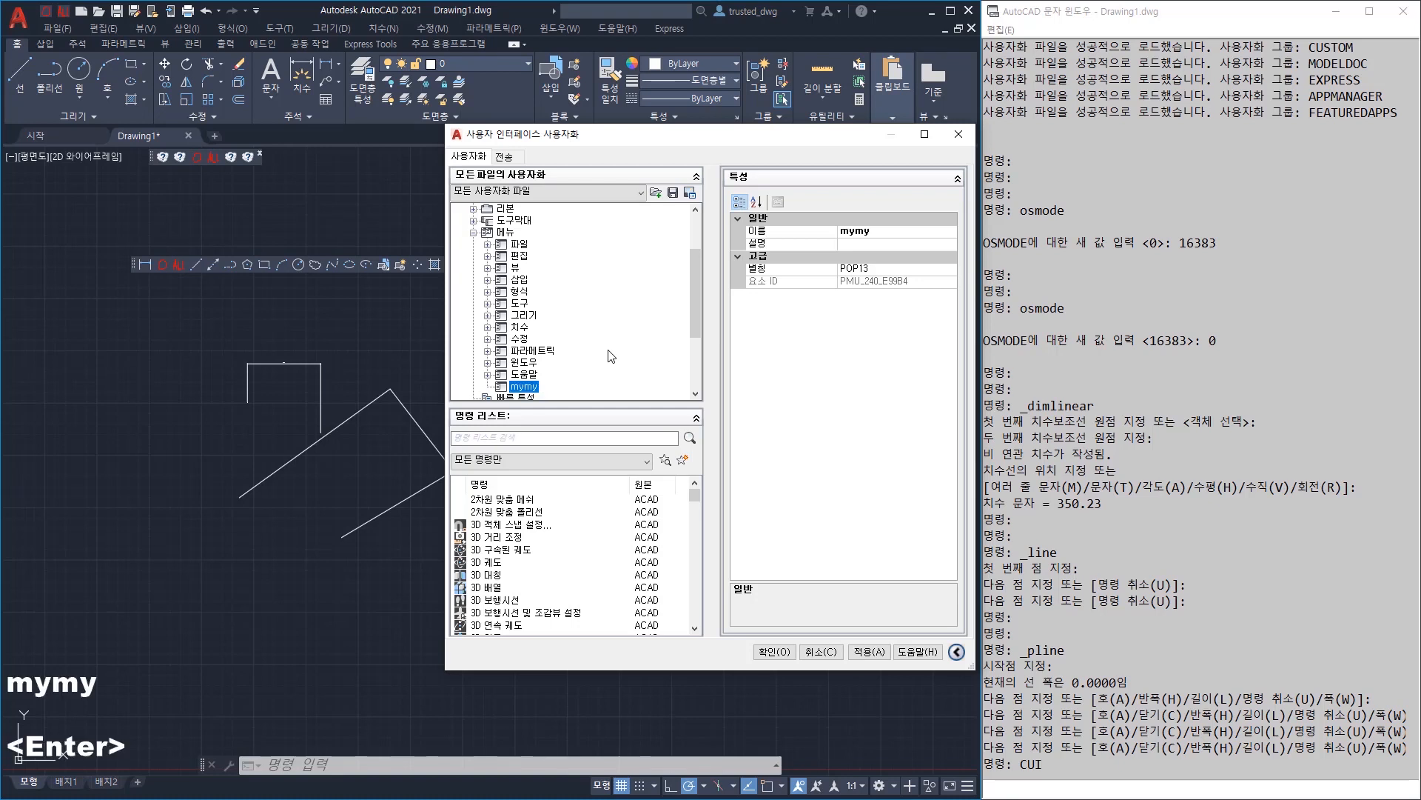
# Filter the command list to 사용자 명령 and add osmode=0 and osmode=16383 to the mymy menu
pyautogui.click(516, 461)
pyautogui.click(511, 555)
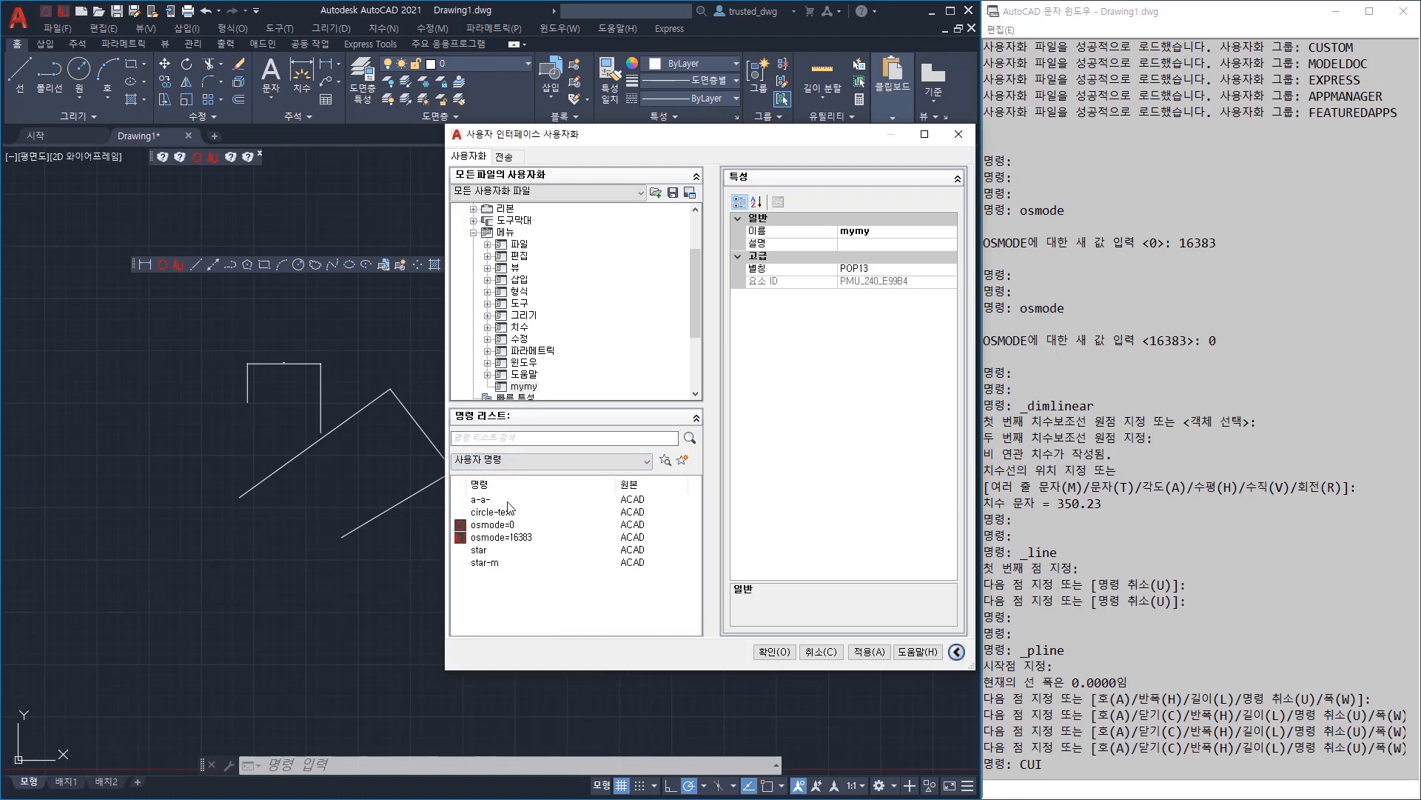
pyautogui.click(507, 524)
pyautogui.keyDown('ctrl'); pyautogui.click(503, 538); pyautogui.keyUp('ctrl')
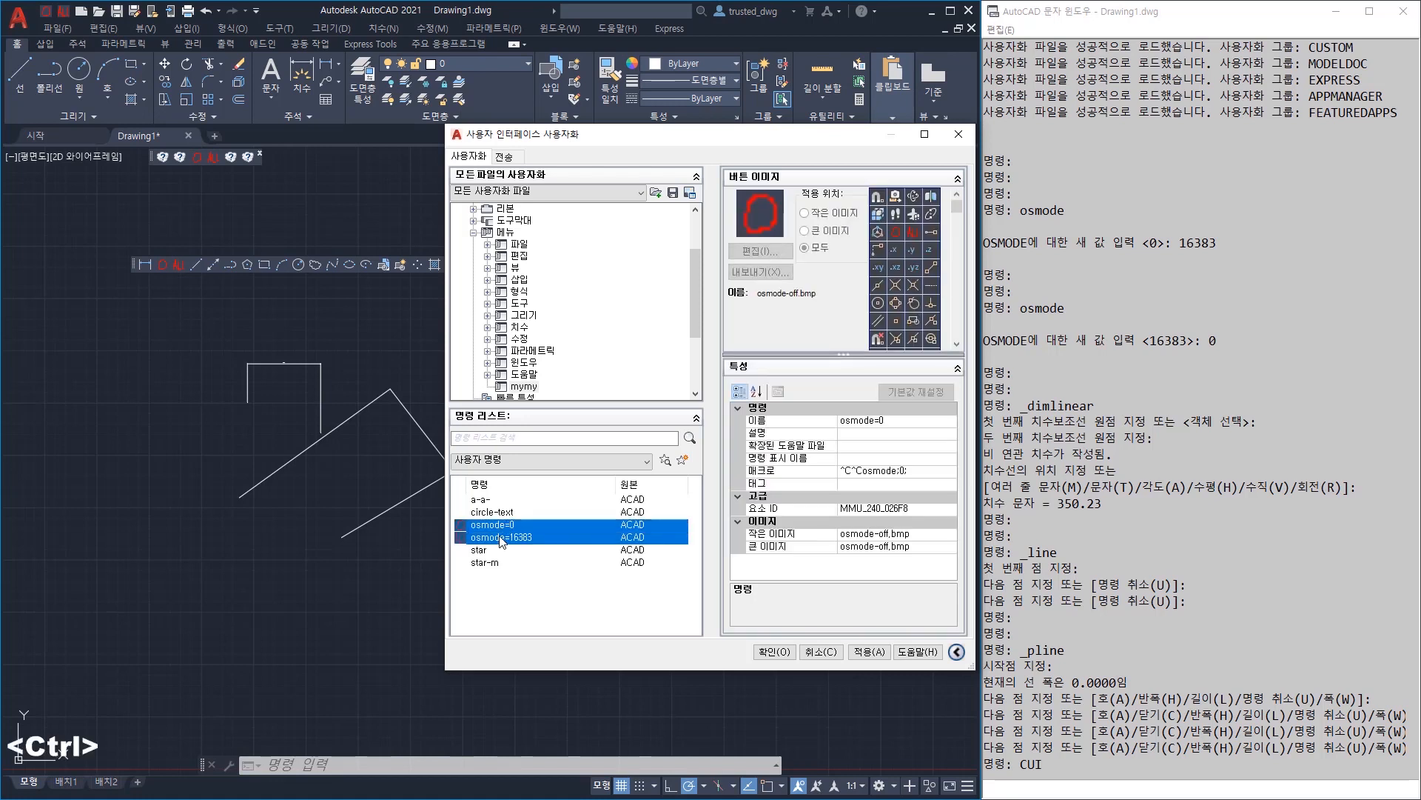
pyautogui.moveTo(503, 538); pyautogui.dragTo(560, 309)
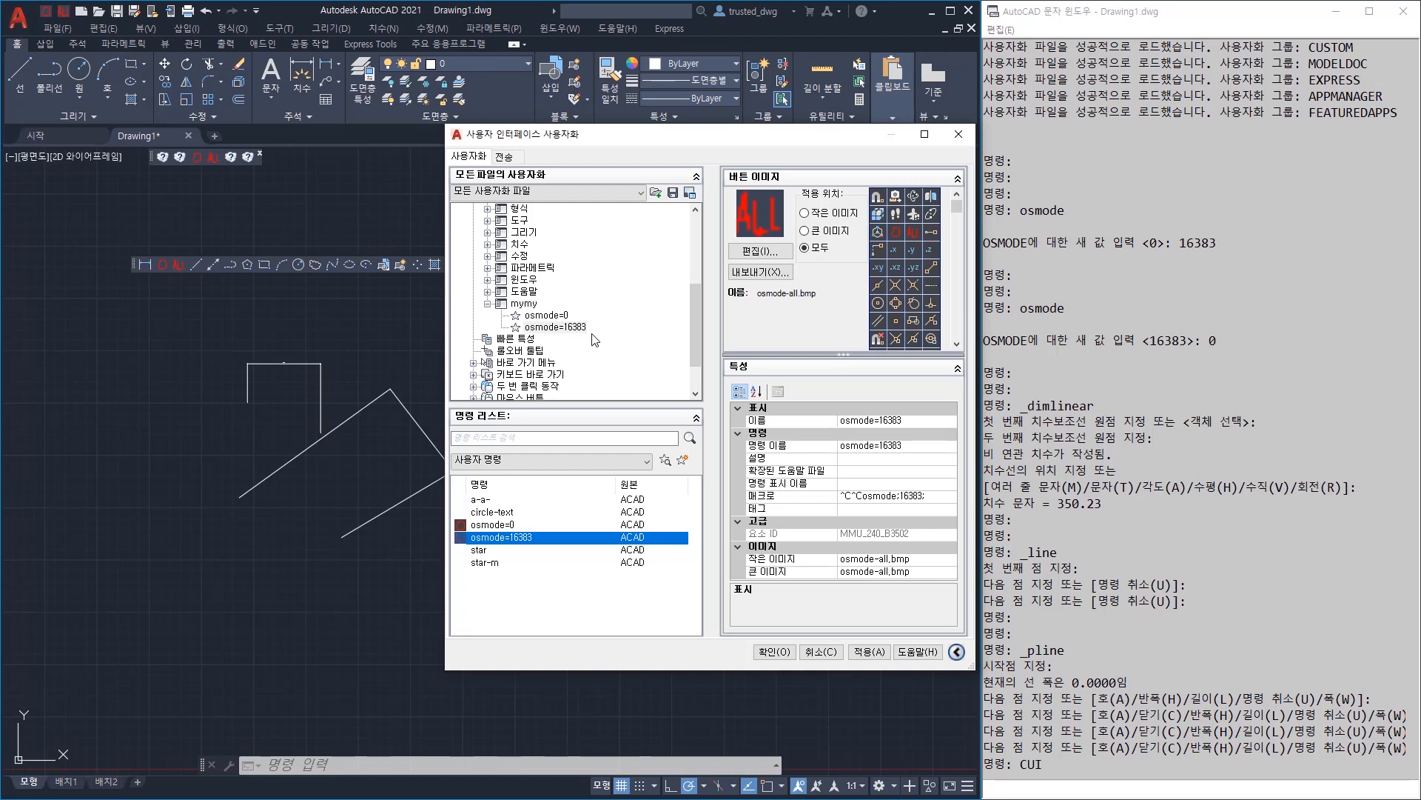
# Check how the 파일 menu's name defines its access key, and rename the mymy menu as mymy(&1)
pyautogui.scroll(2, 563, 311)
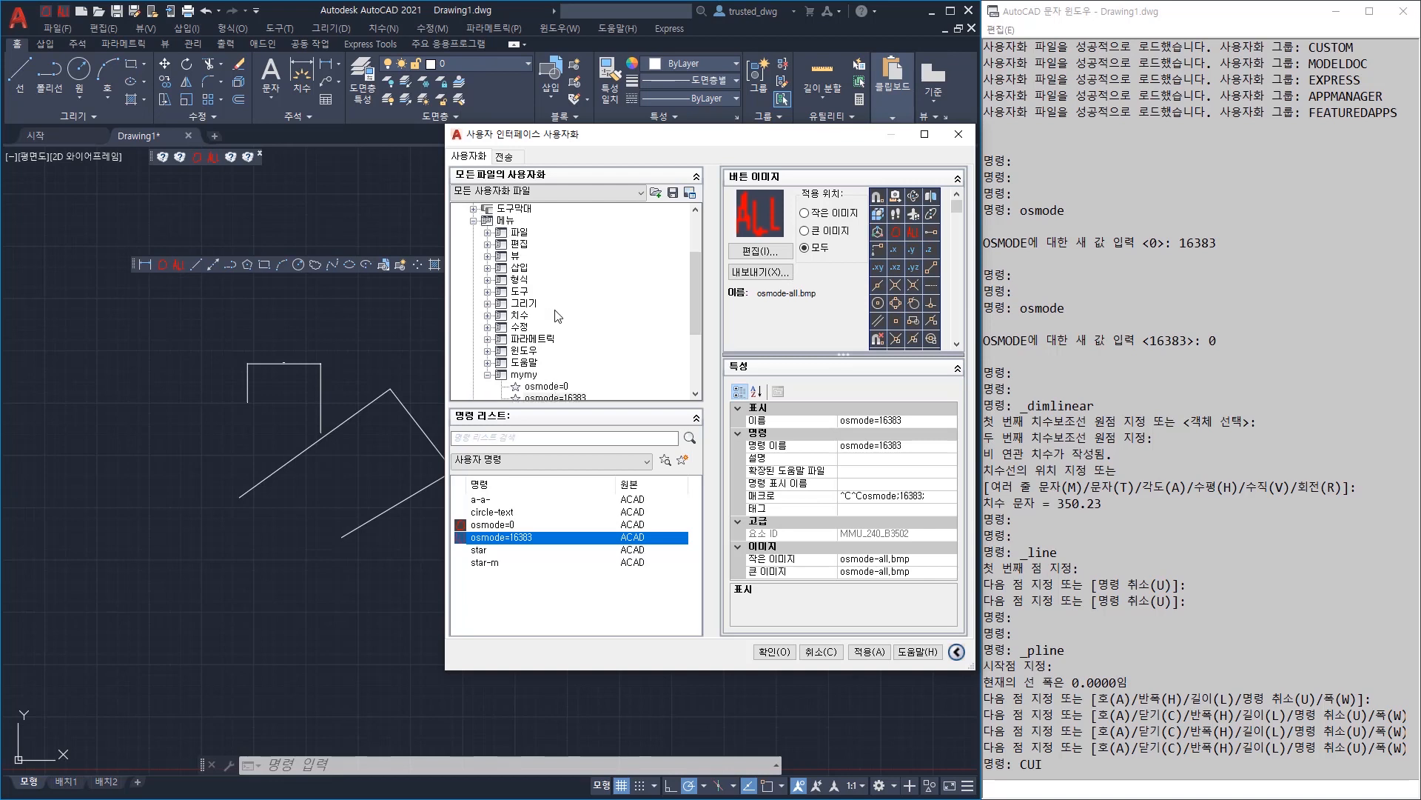
pyautogui.click(518, 233)
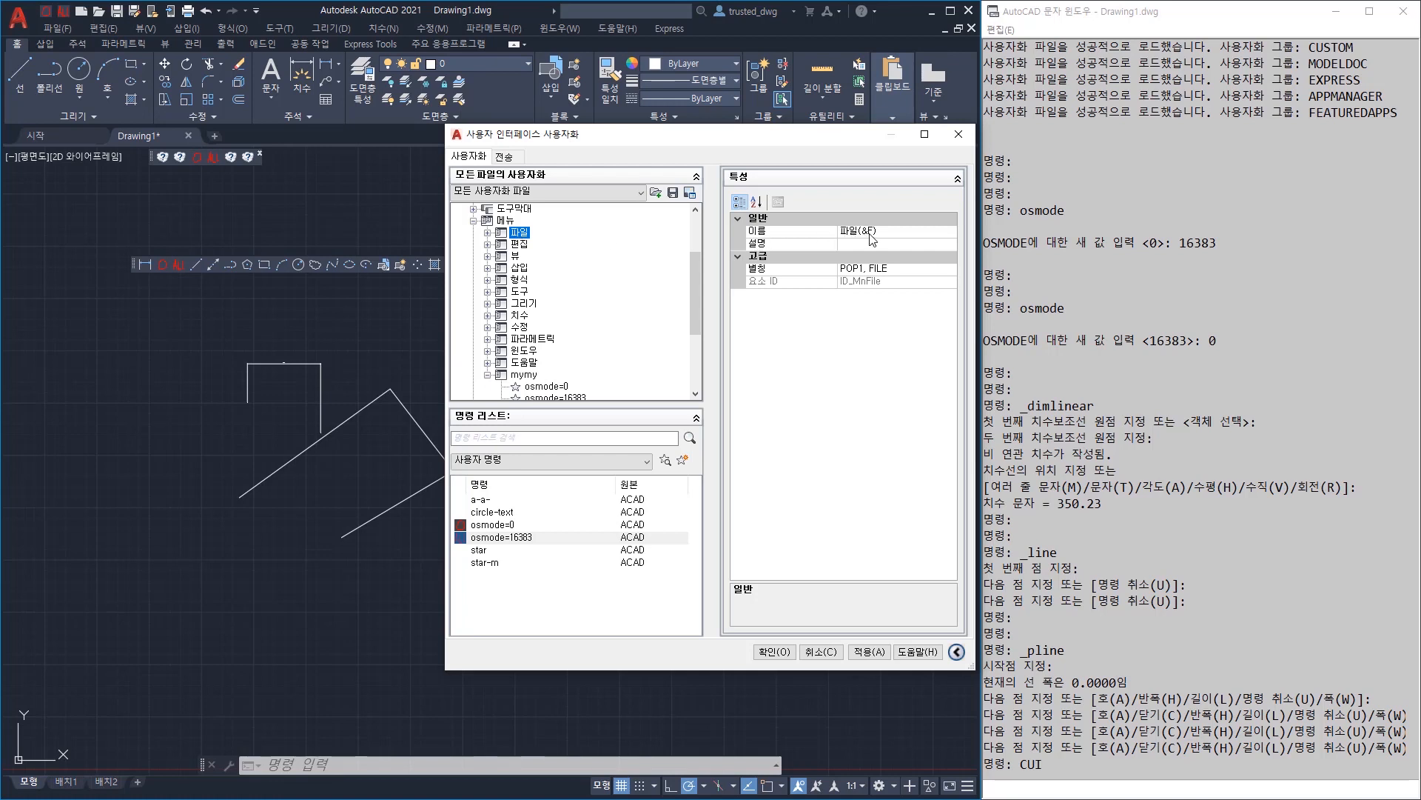
pyautogui.click(521, 245)
pyautogui.click(515, 256)
pyautogui.click(533, 376)
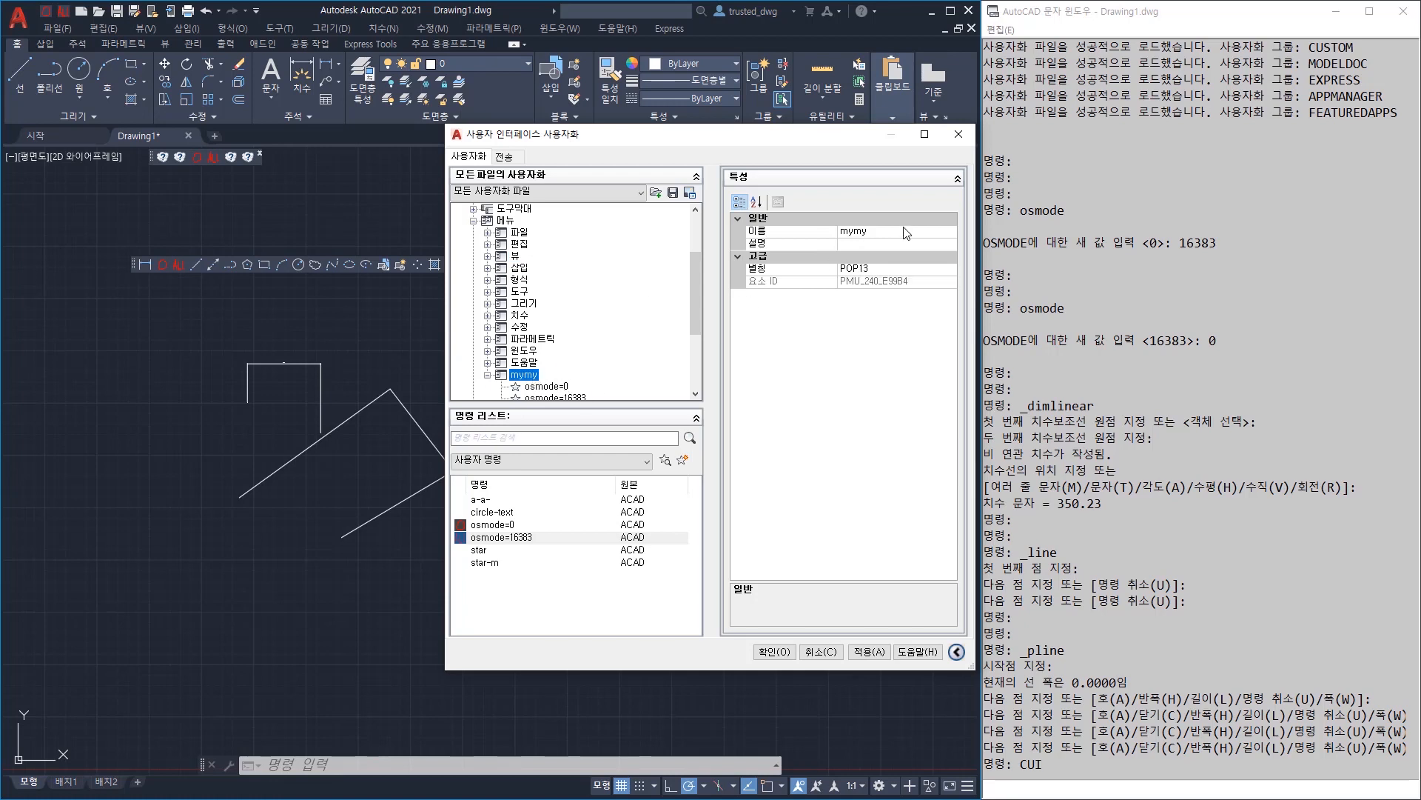
pyautogui.click(898, 232)
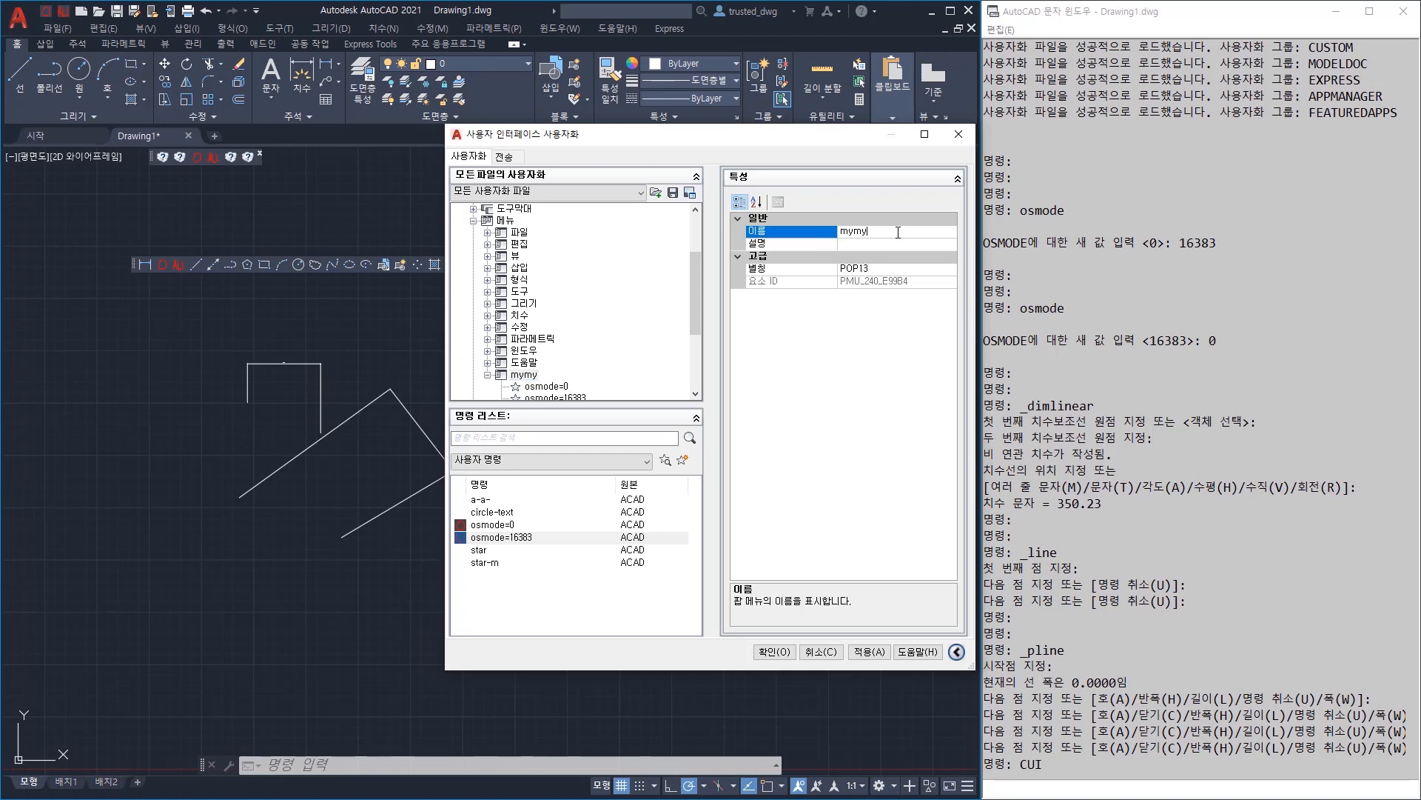
pyautogui.write('(&')
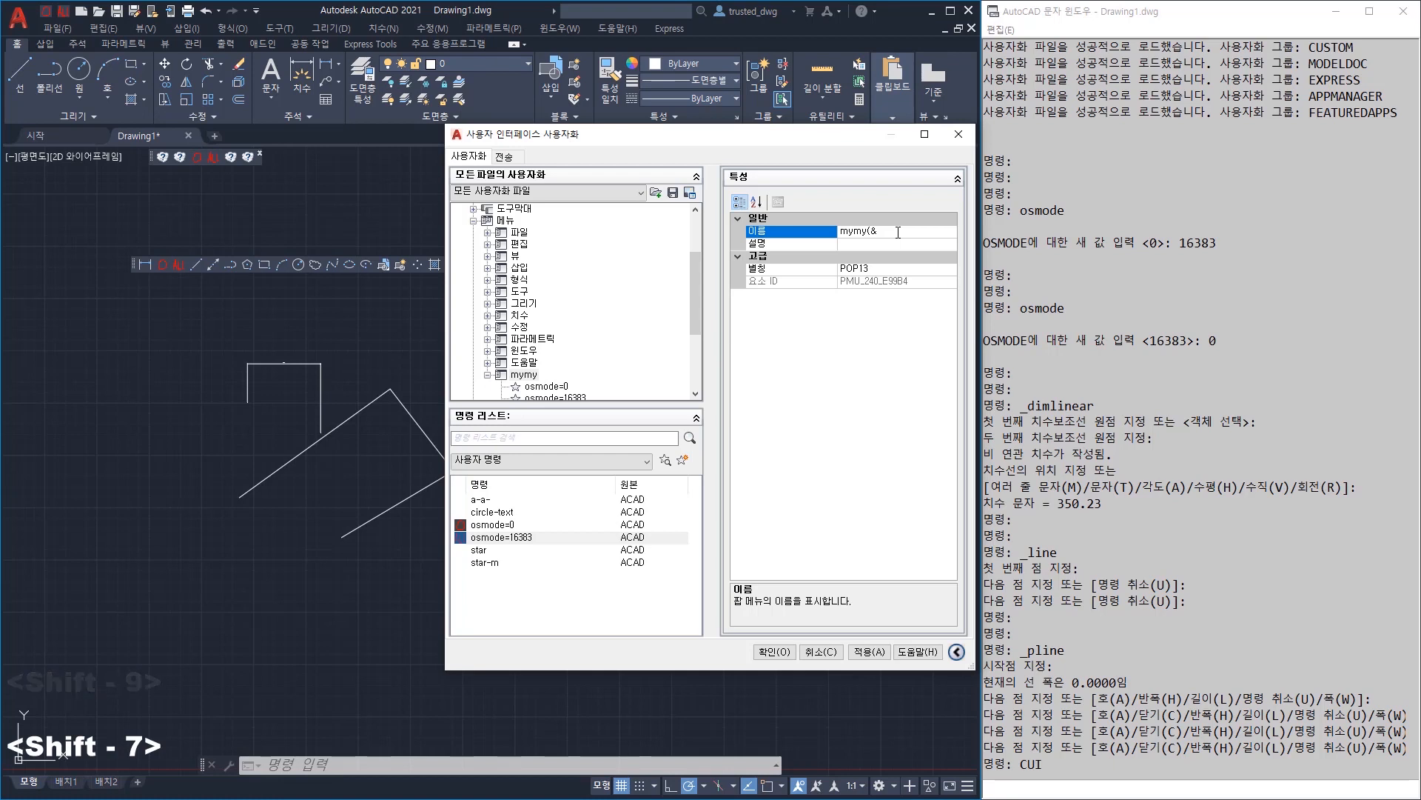
pyautogui.write('1')
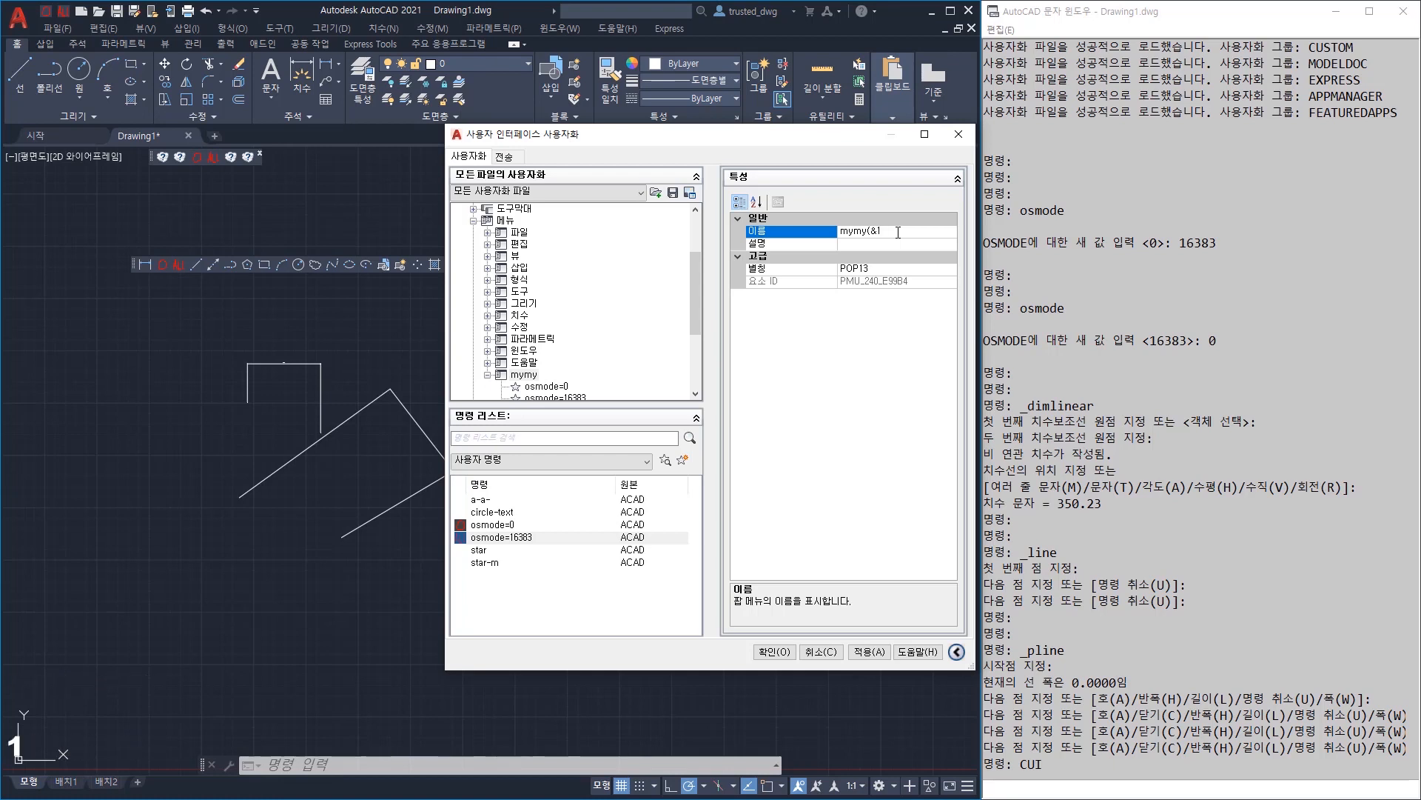
pyautogui.write(')')
pyautogui.press('Return')
# Check the 선 item's name in the 그리기 menu, and rename the mymy menu's osmode=0 item as osmode=0(&1)
pyautogui.scroll(-1, 602, 306)
pyautogui.click(548, 351)
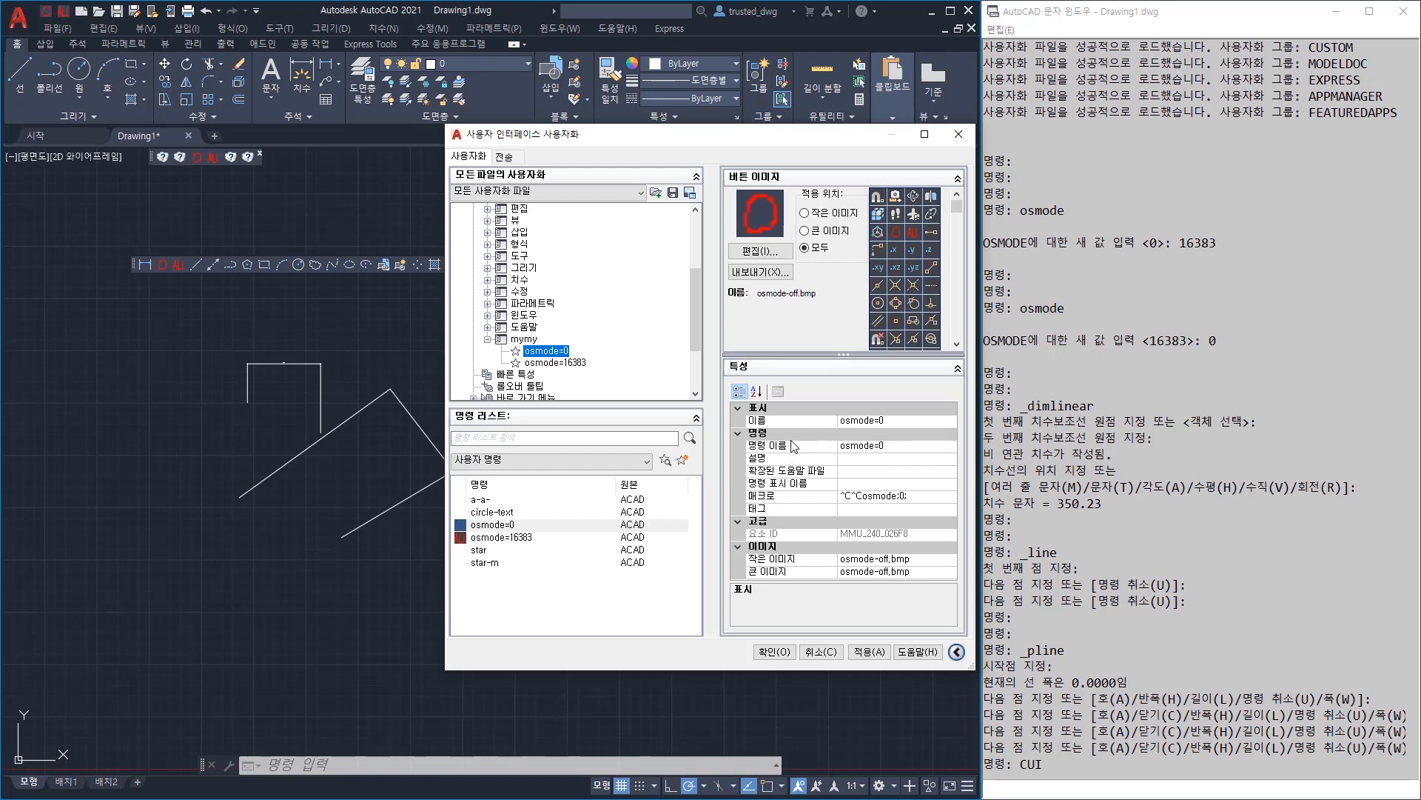
pyautogui.click(487, 267)
pyautogui.click(529, 243)
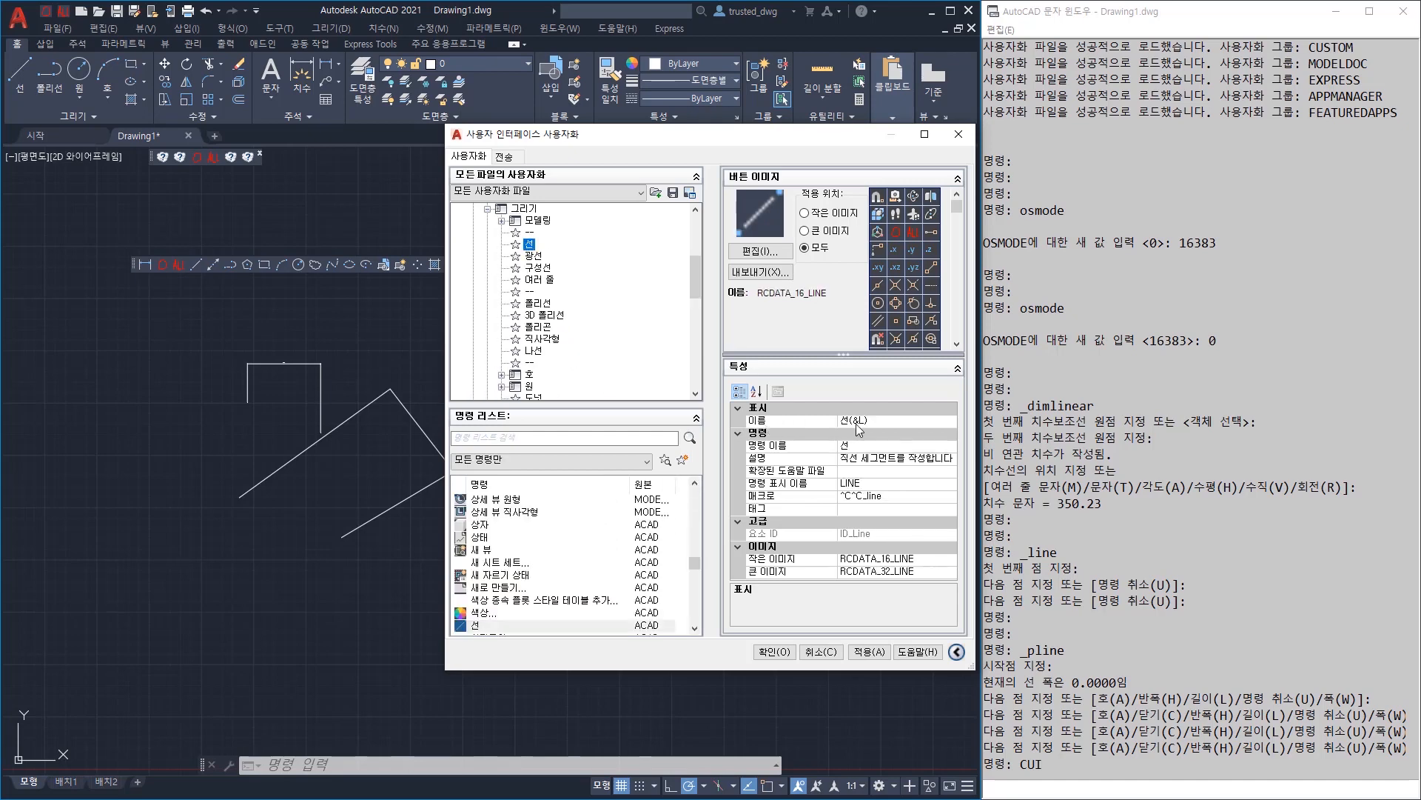
pyautogui.click(863, 421)
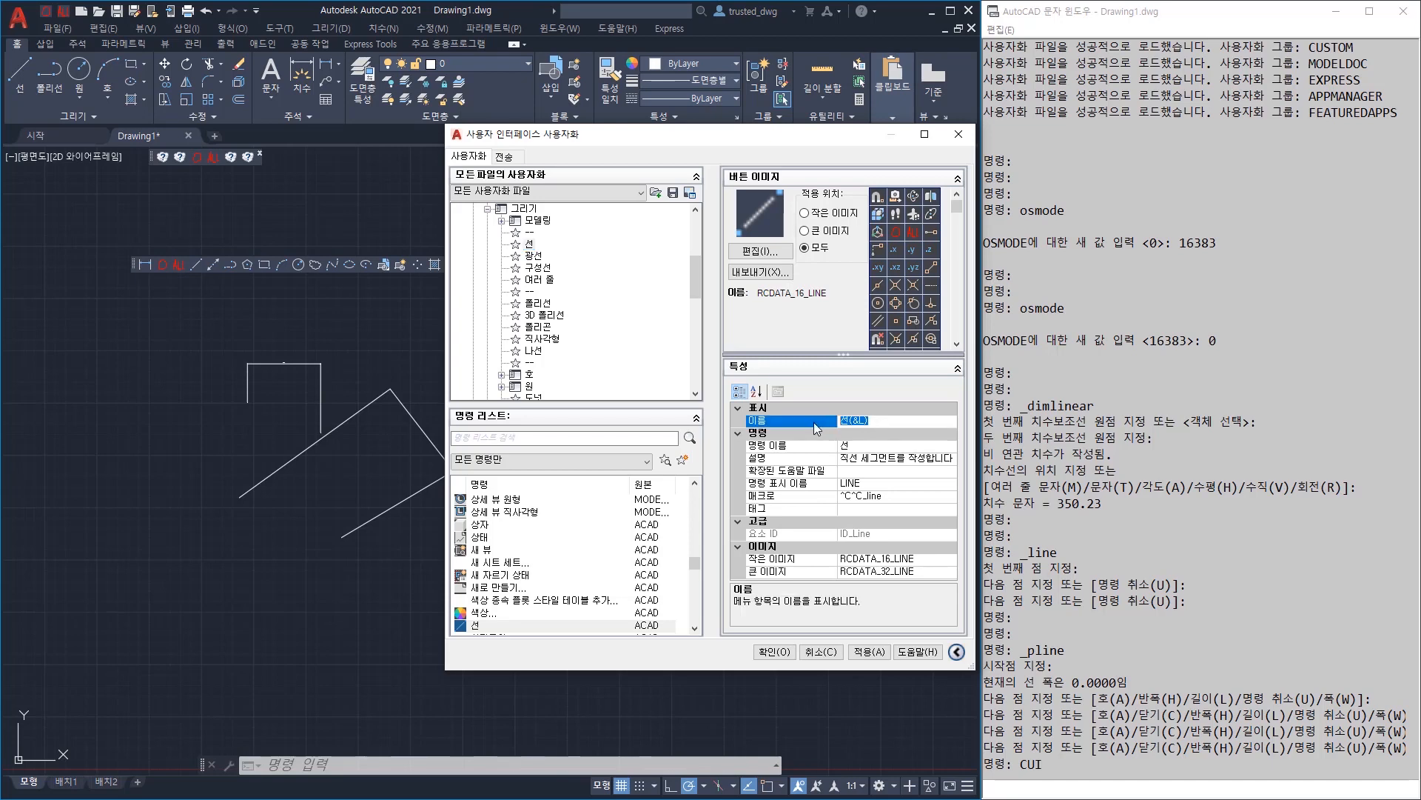
pyautogui.doubleClick(508, 210)
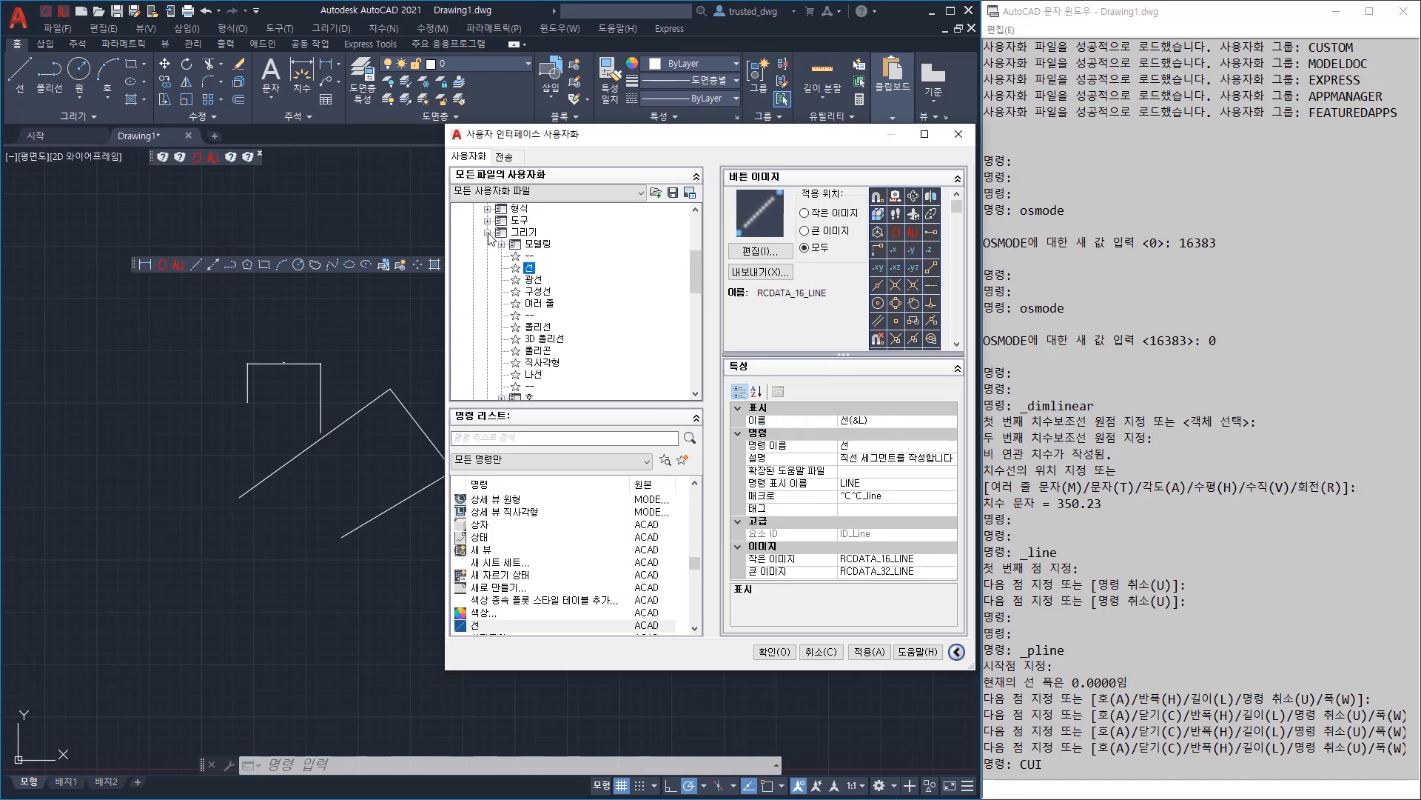
pyautogui.click(544, 316)
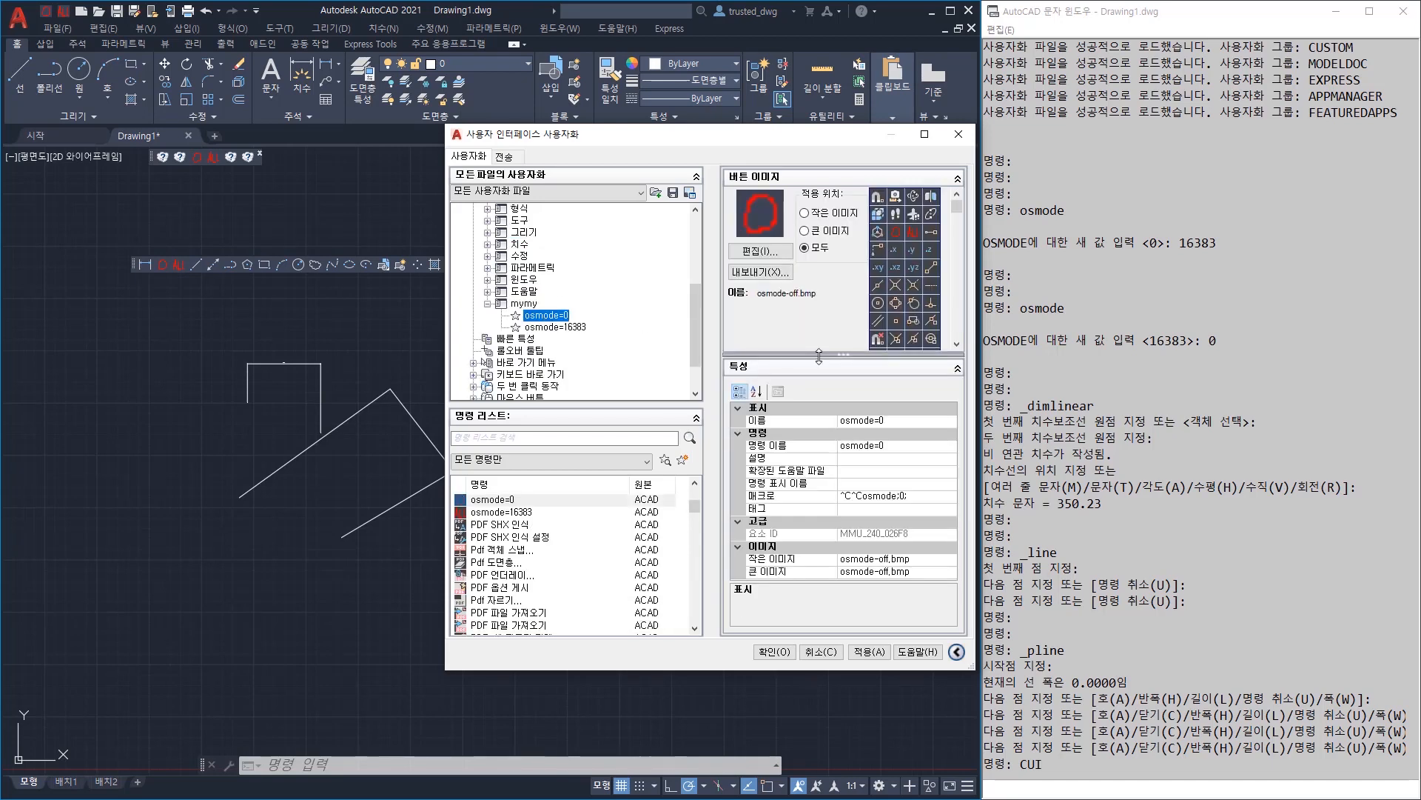
pyautogui.click(900, 421)
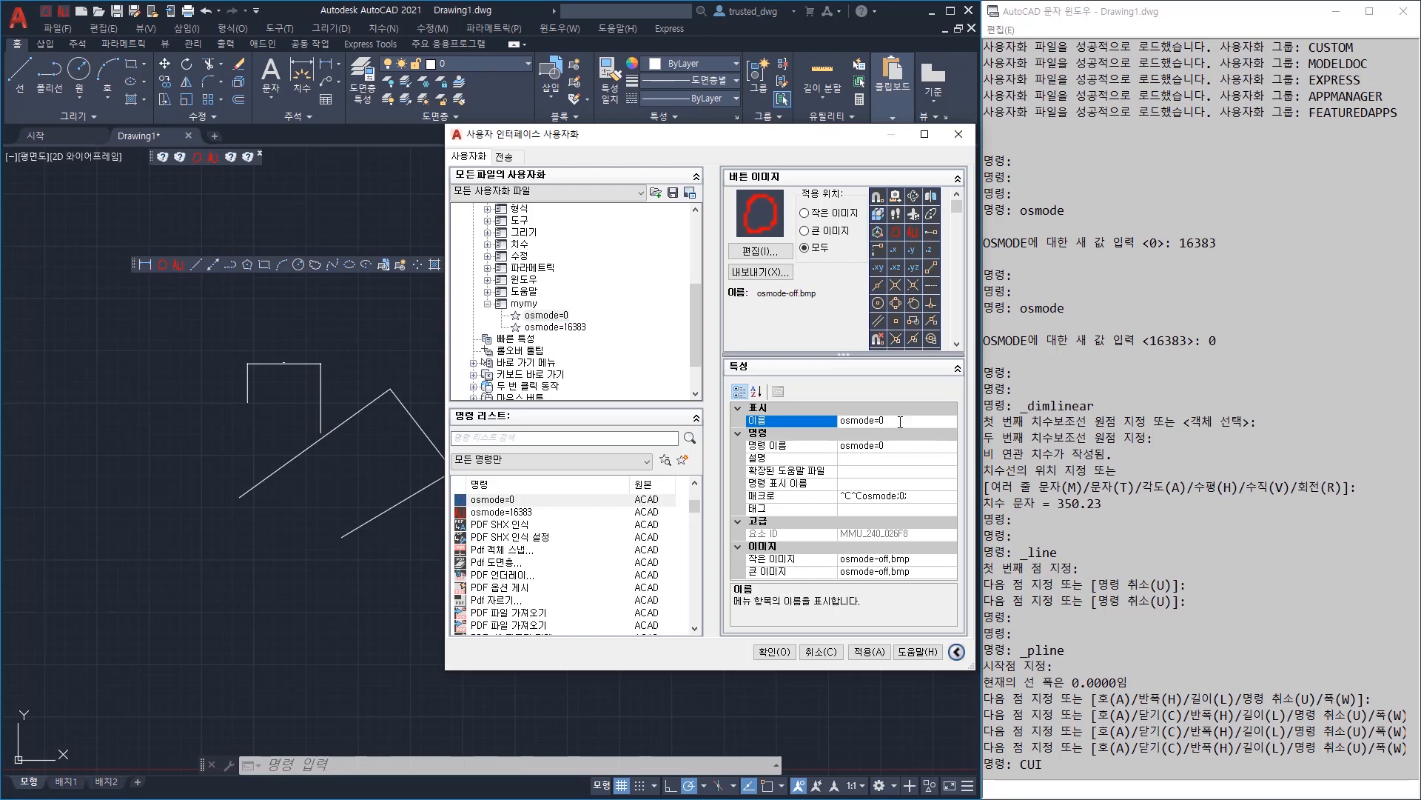
pyautogui.write('(&1')
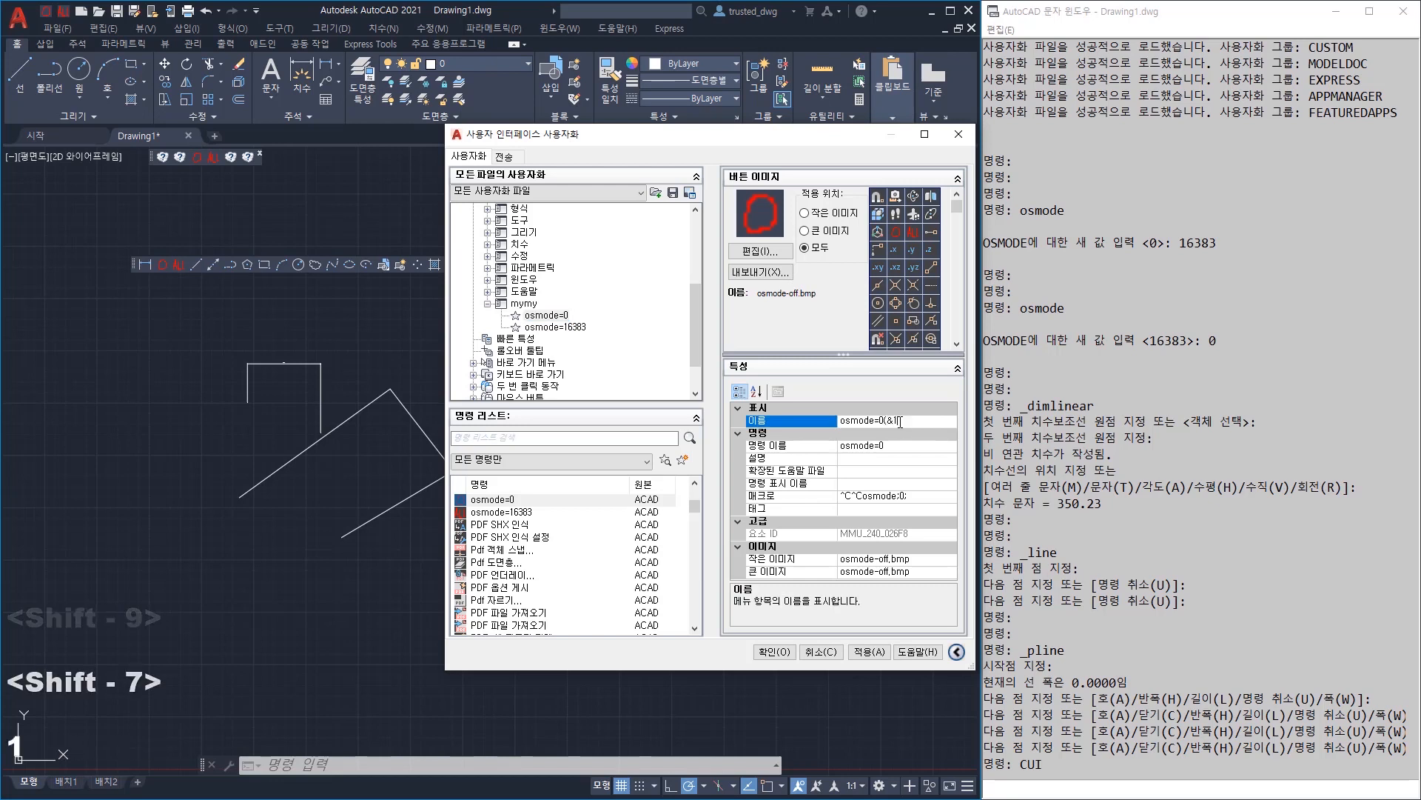
pyautogui.write(')')
# Rename the mymy menu's osmode=16383 item as osmode=16383(&2) and accept the interface customization
pyautogui.click(555, 326)
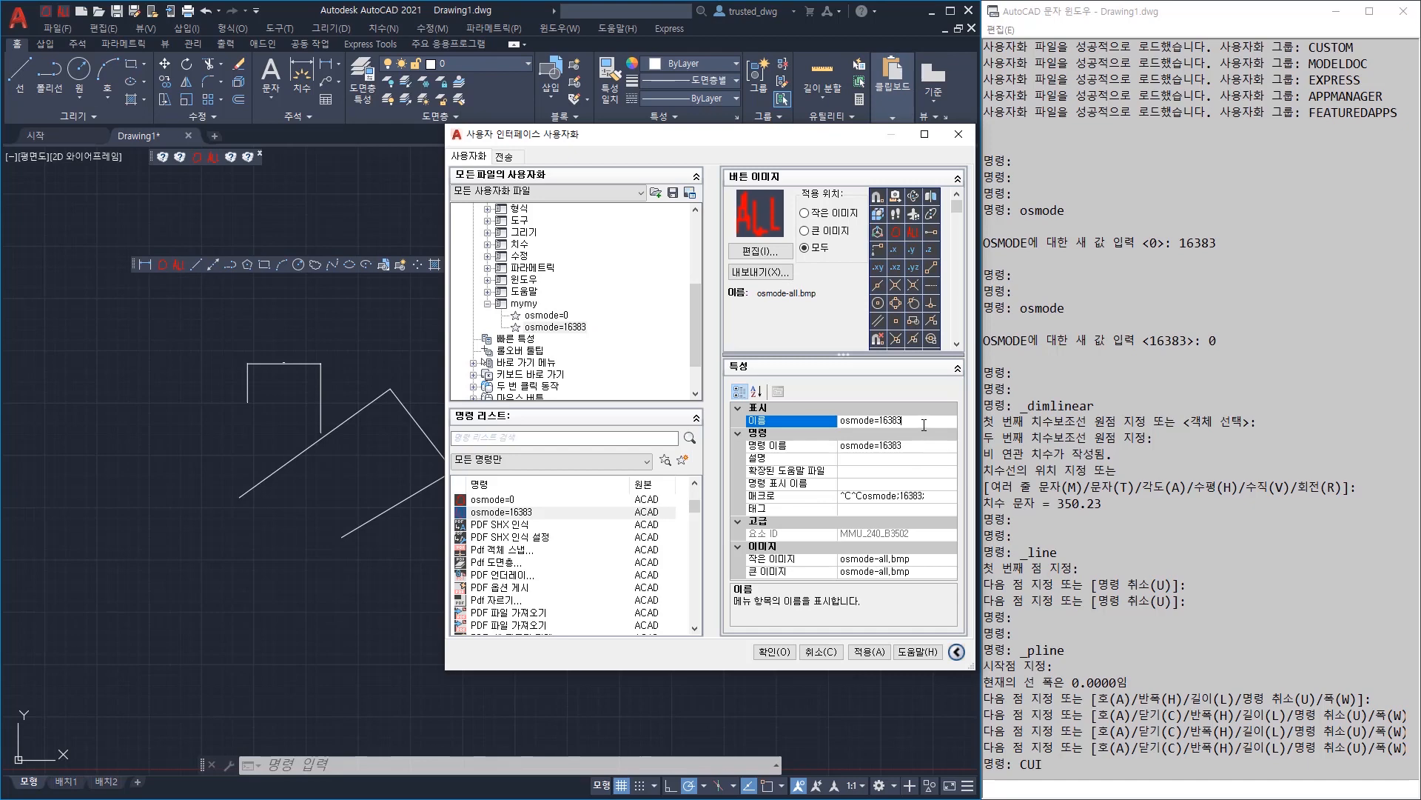
pyautogui.write('&2)')
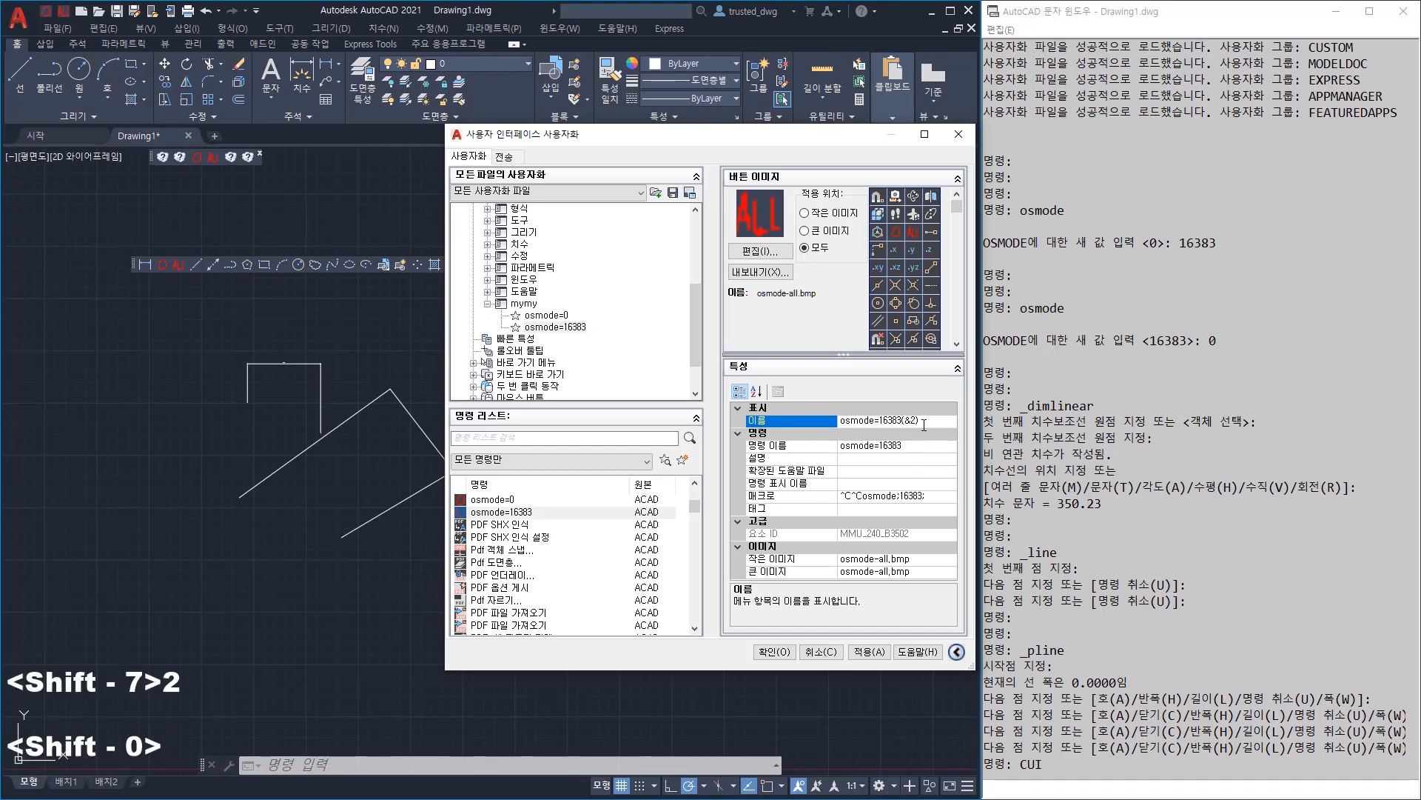
pyautogui.click(775, 655)
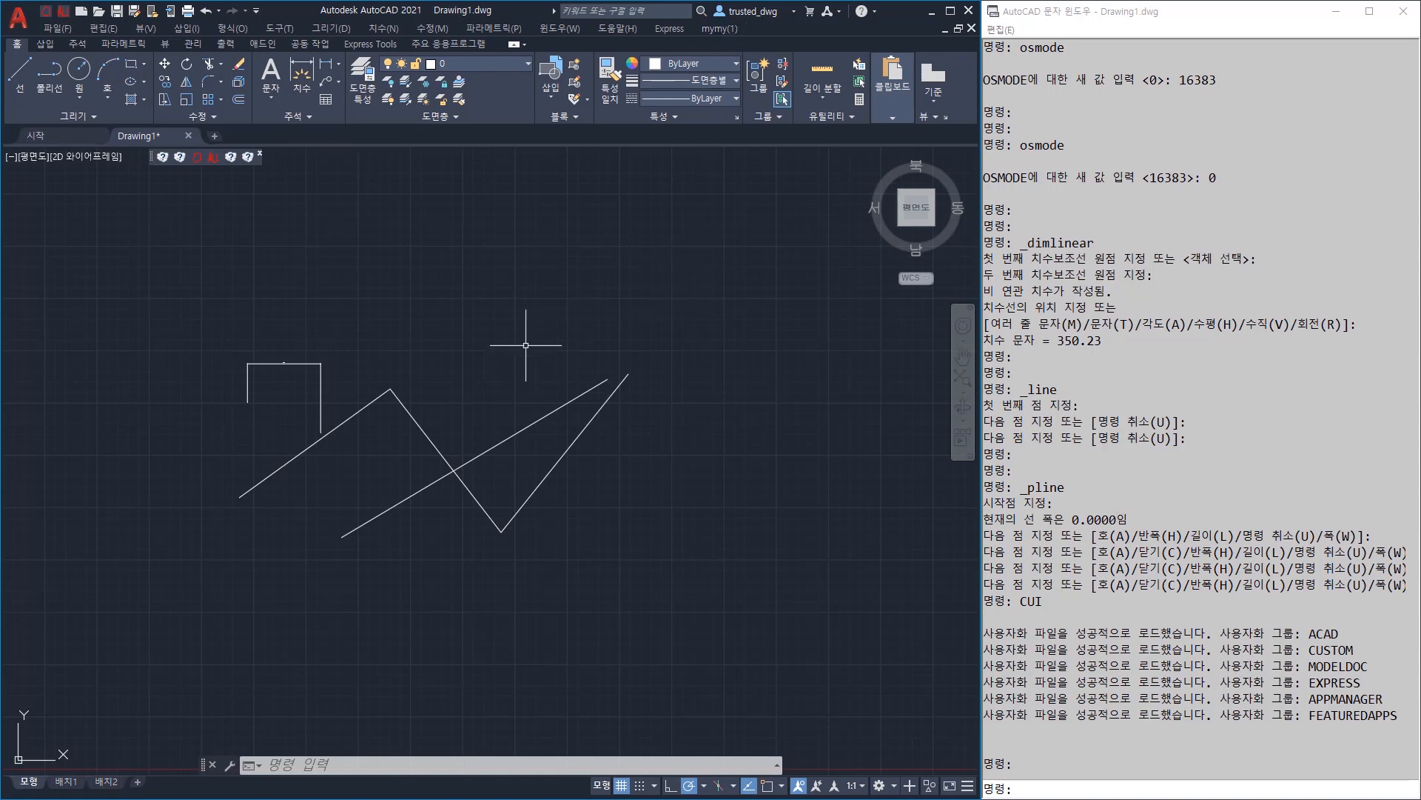
# Test the mymy menu's access keys by running osmode=0 and osmode=16383 through them
pyautogui.hotkey('alt', '1')
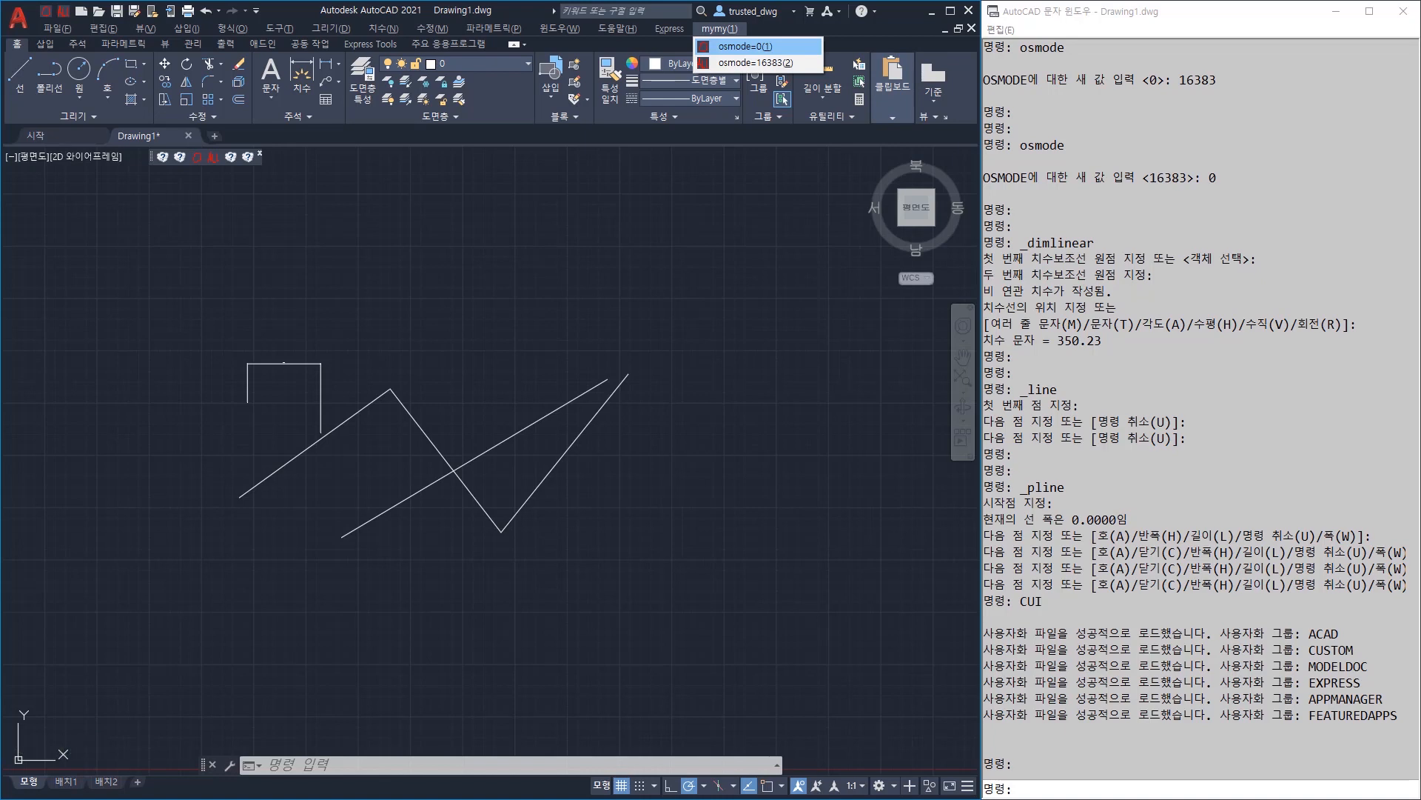
pyautogui.press('1')
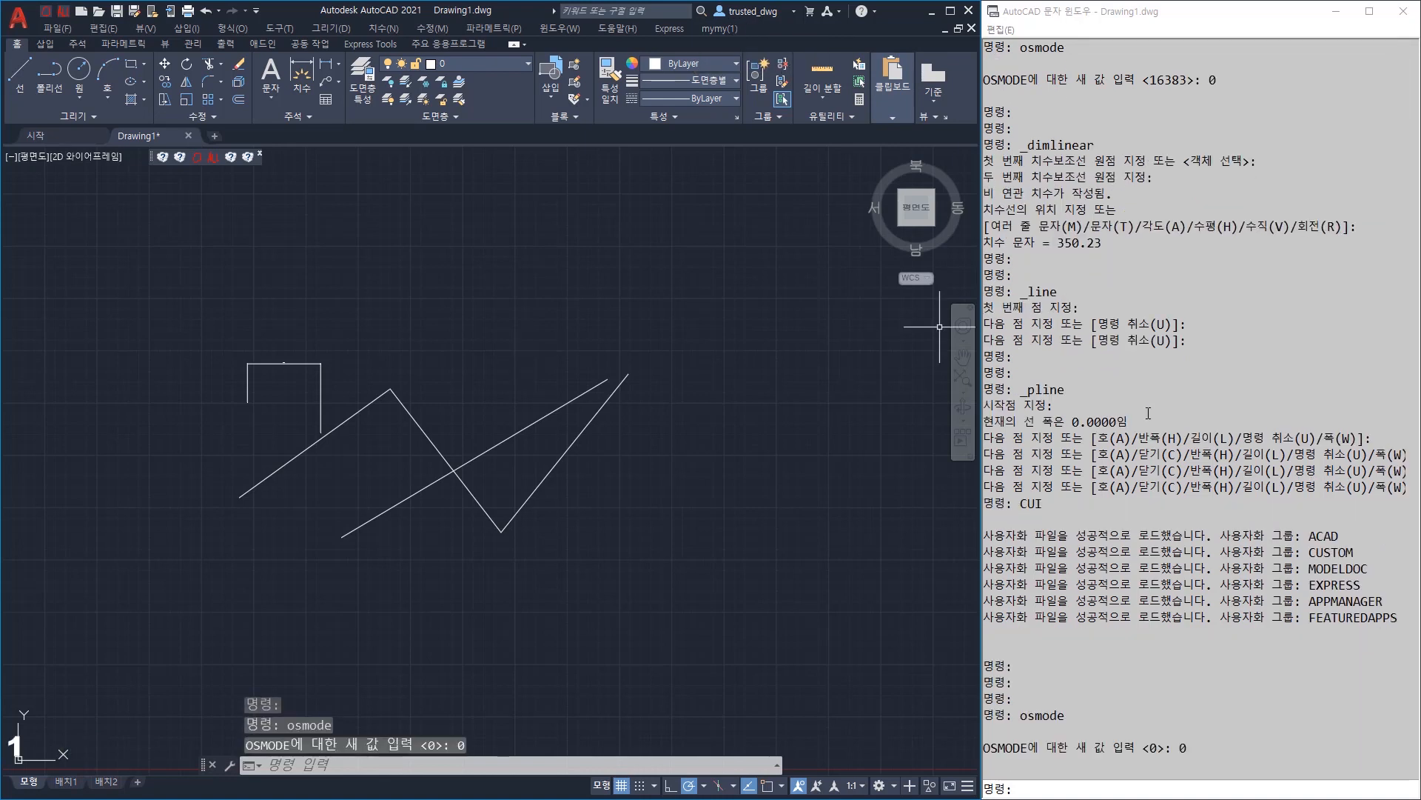
pyautogui.hotkey('alt', '1')
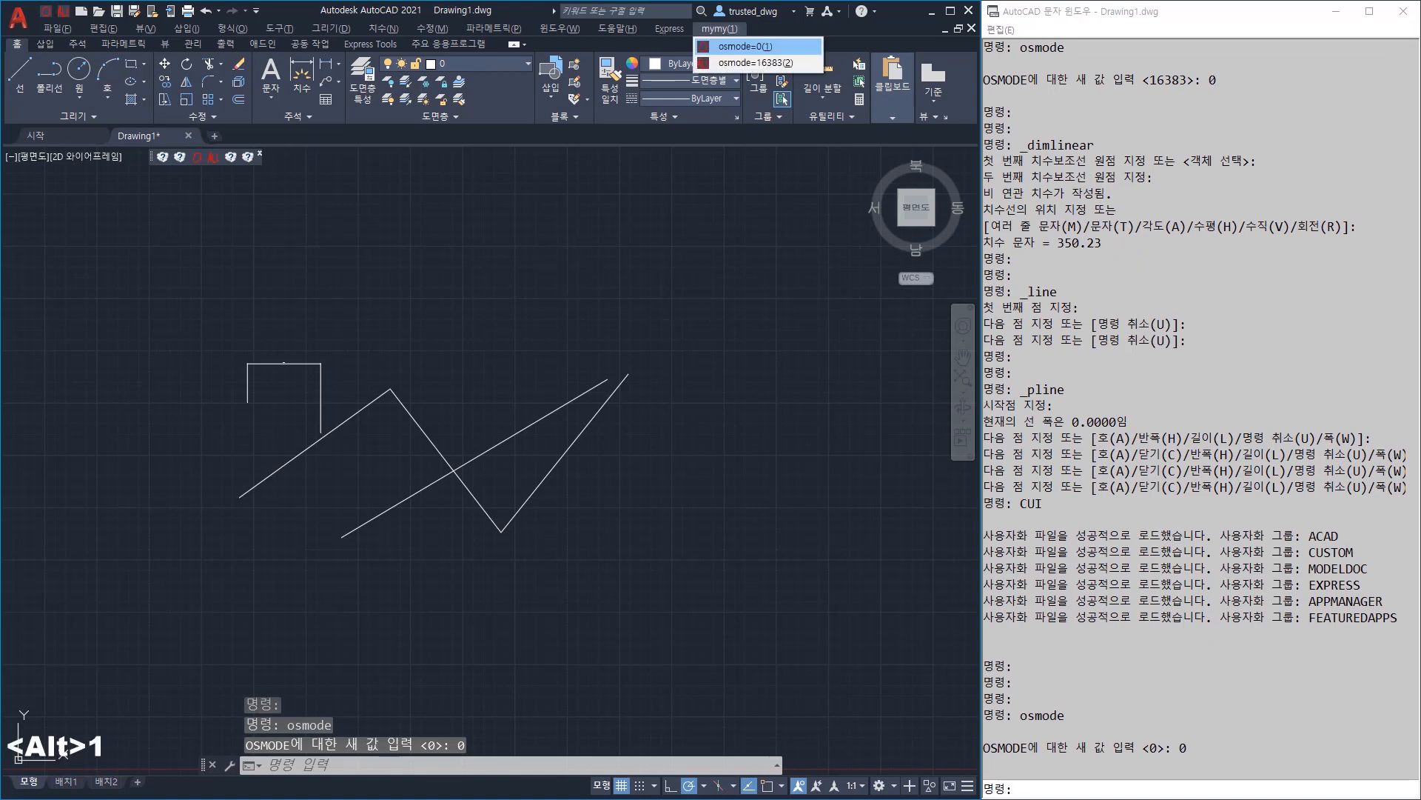
pyautogui.press('2')
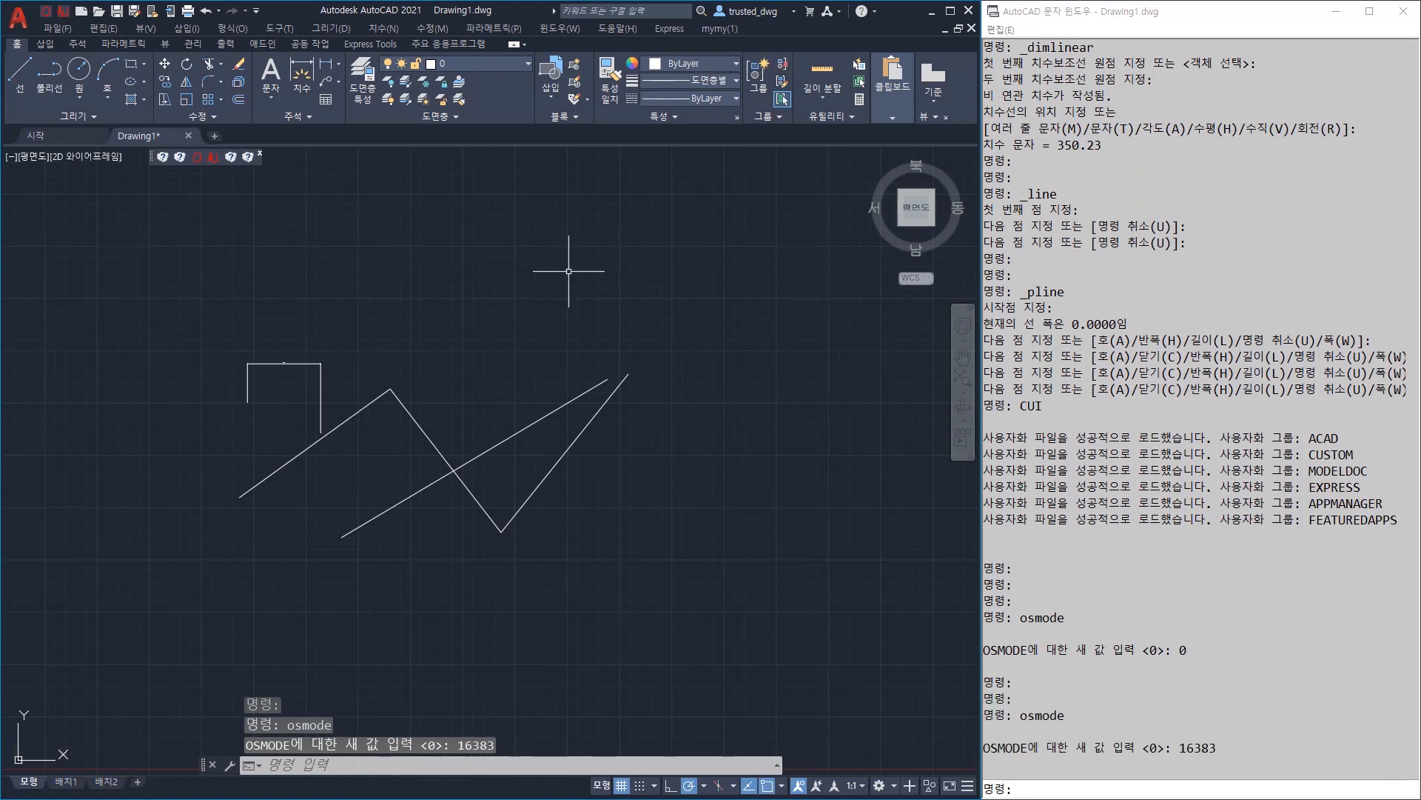
pyautogui.hotkey('alt', '1')
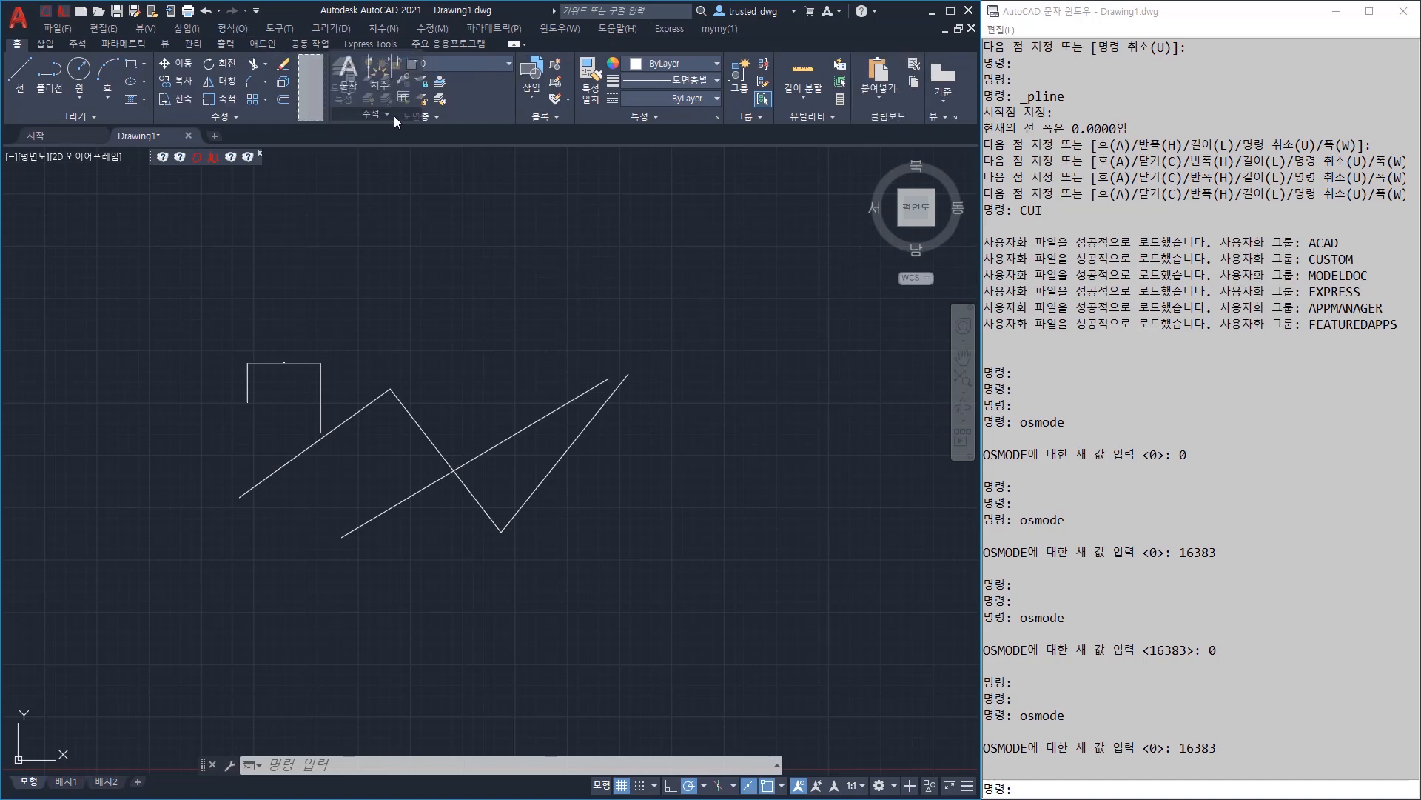
pyautogui.moveTo(388, 115); pyautogui.dragTo(468, 114)
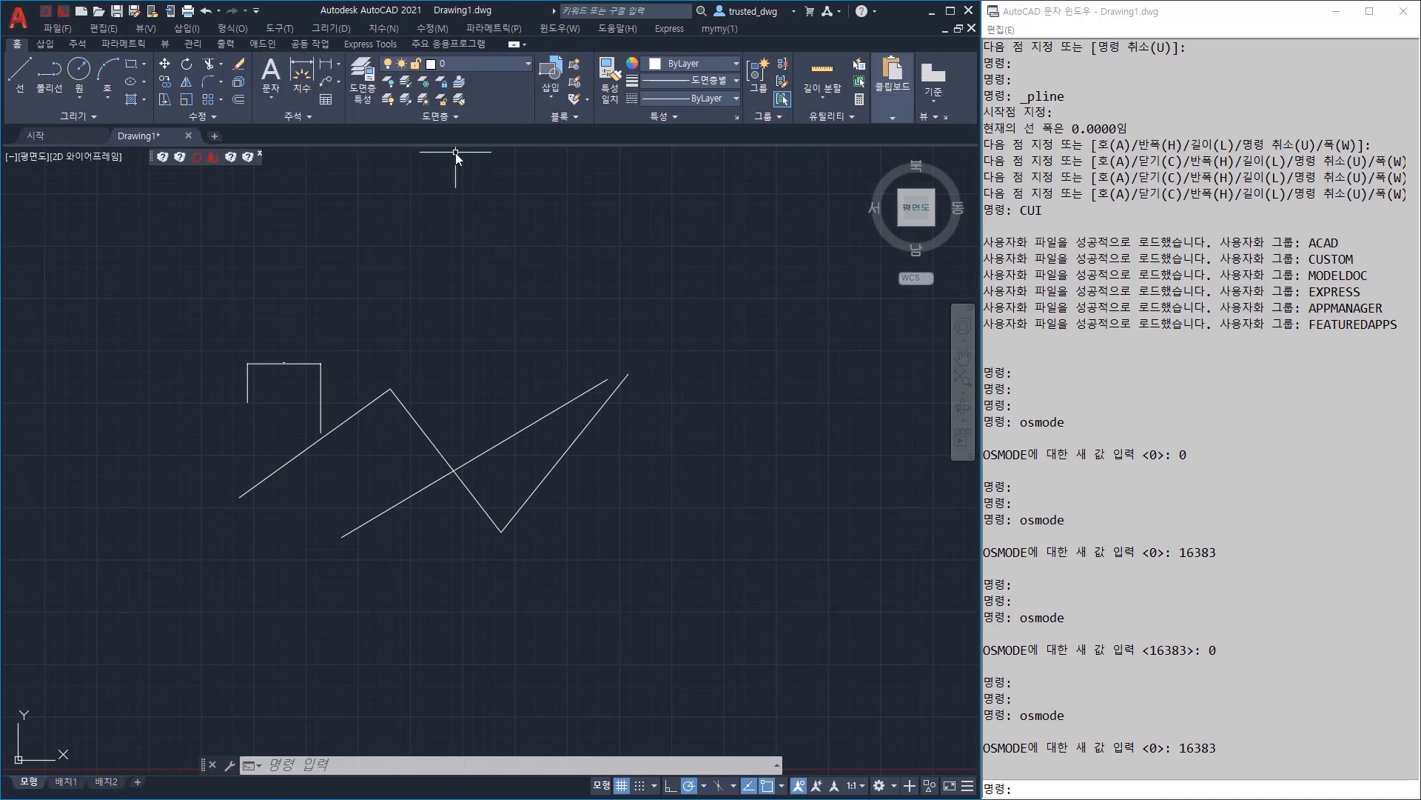
pyautogui.click(348, 28)
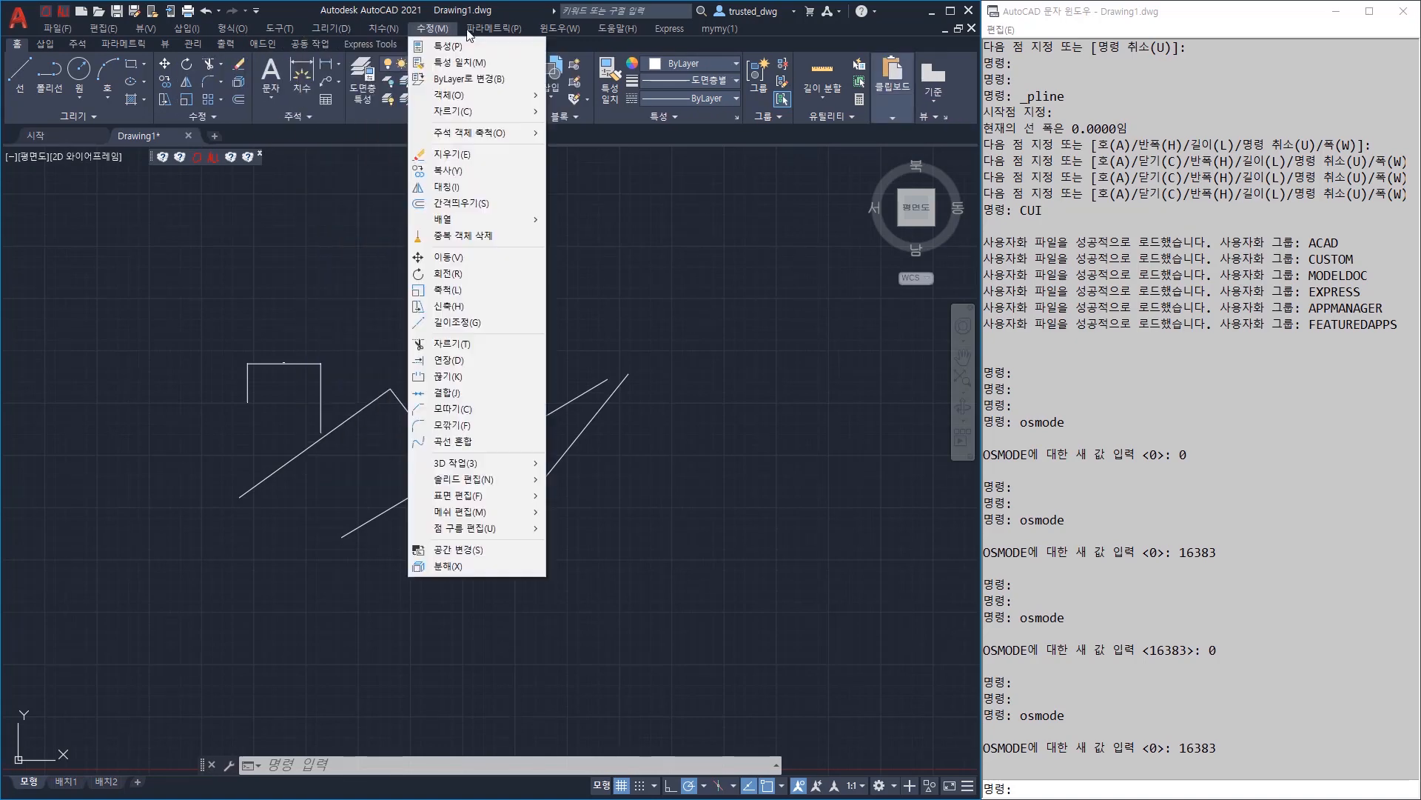
pyautogui.moveTo(562, 29)
pyautogui.moveTo(381, 29)
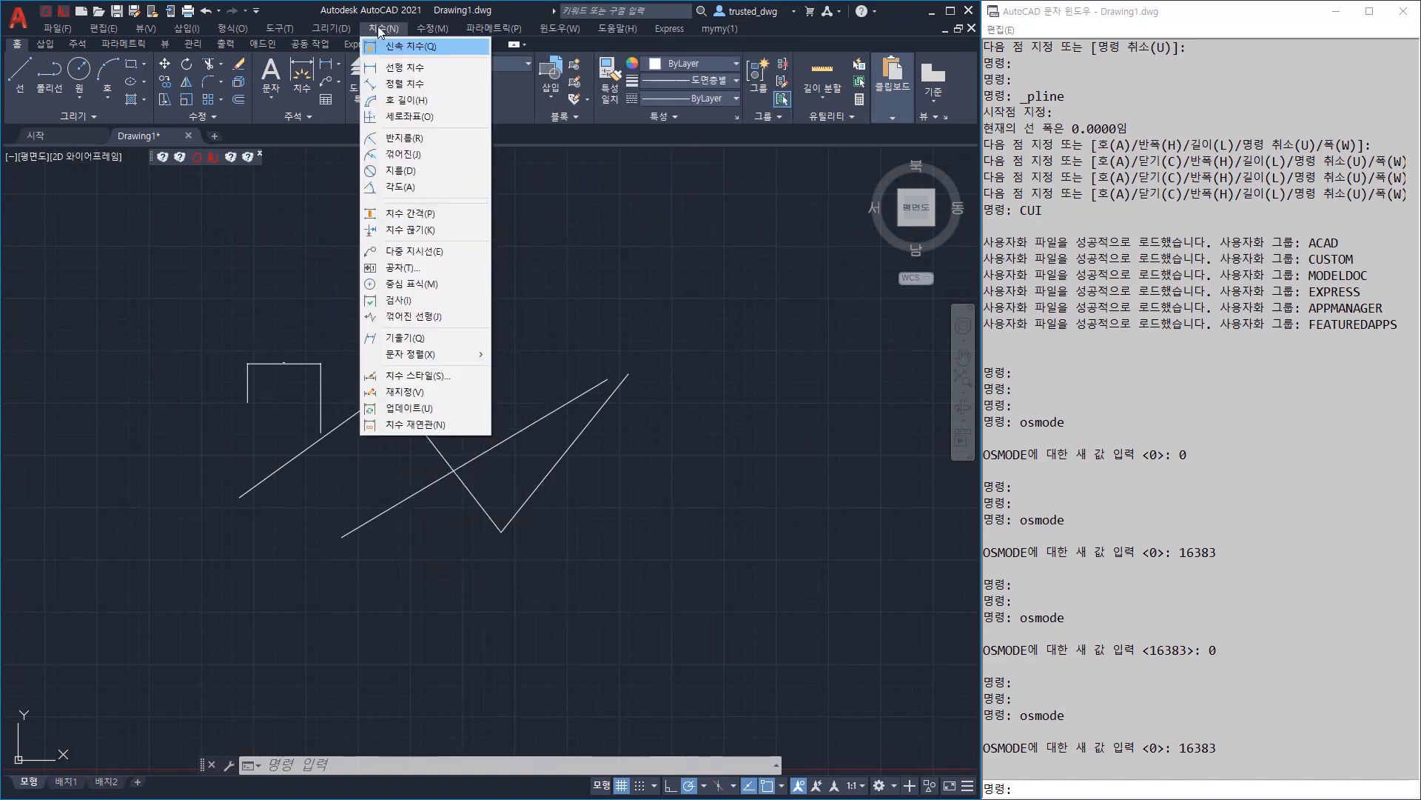
pyautogui.click(612, 246)
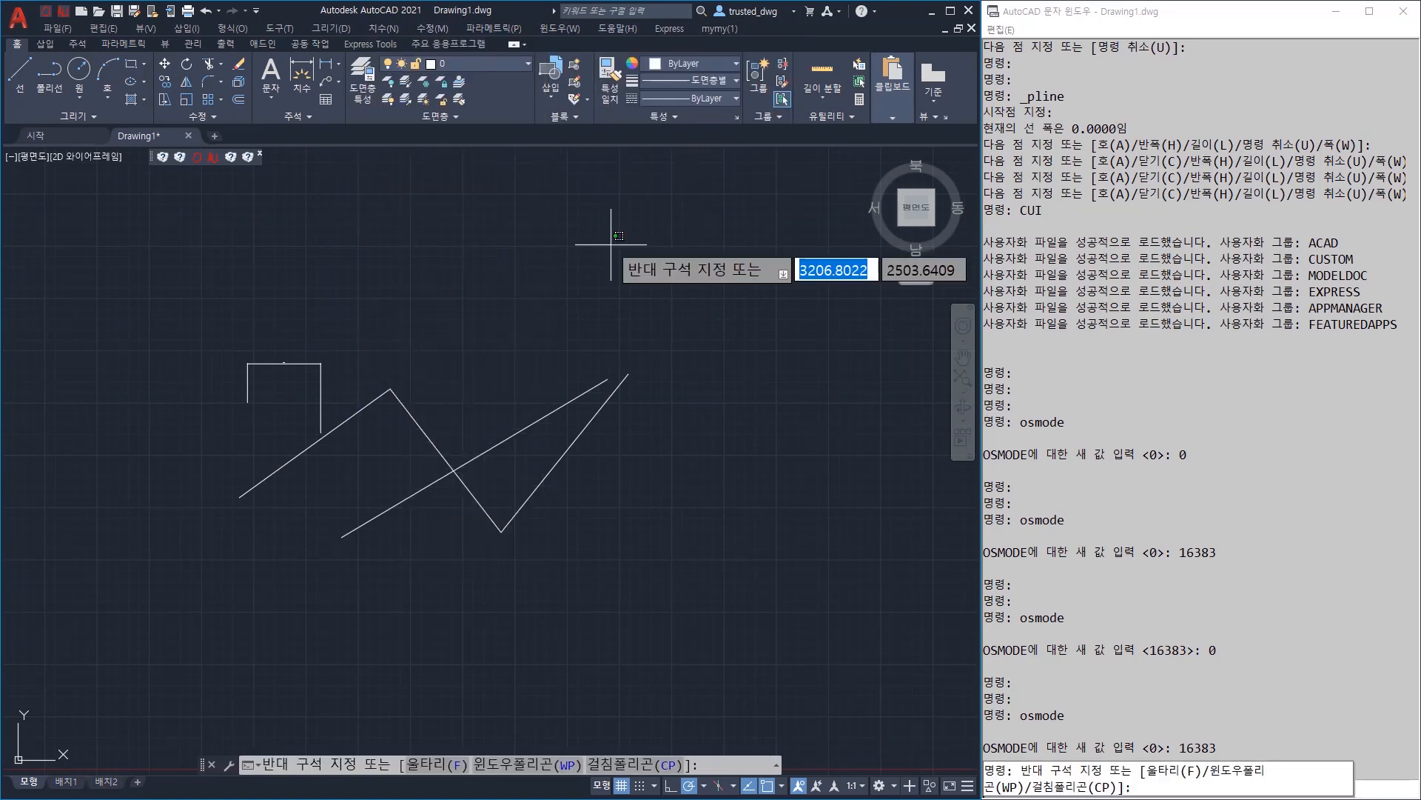
pyautogui.click(564, 262)
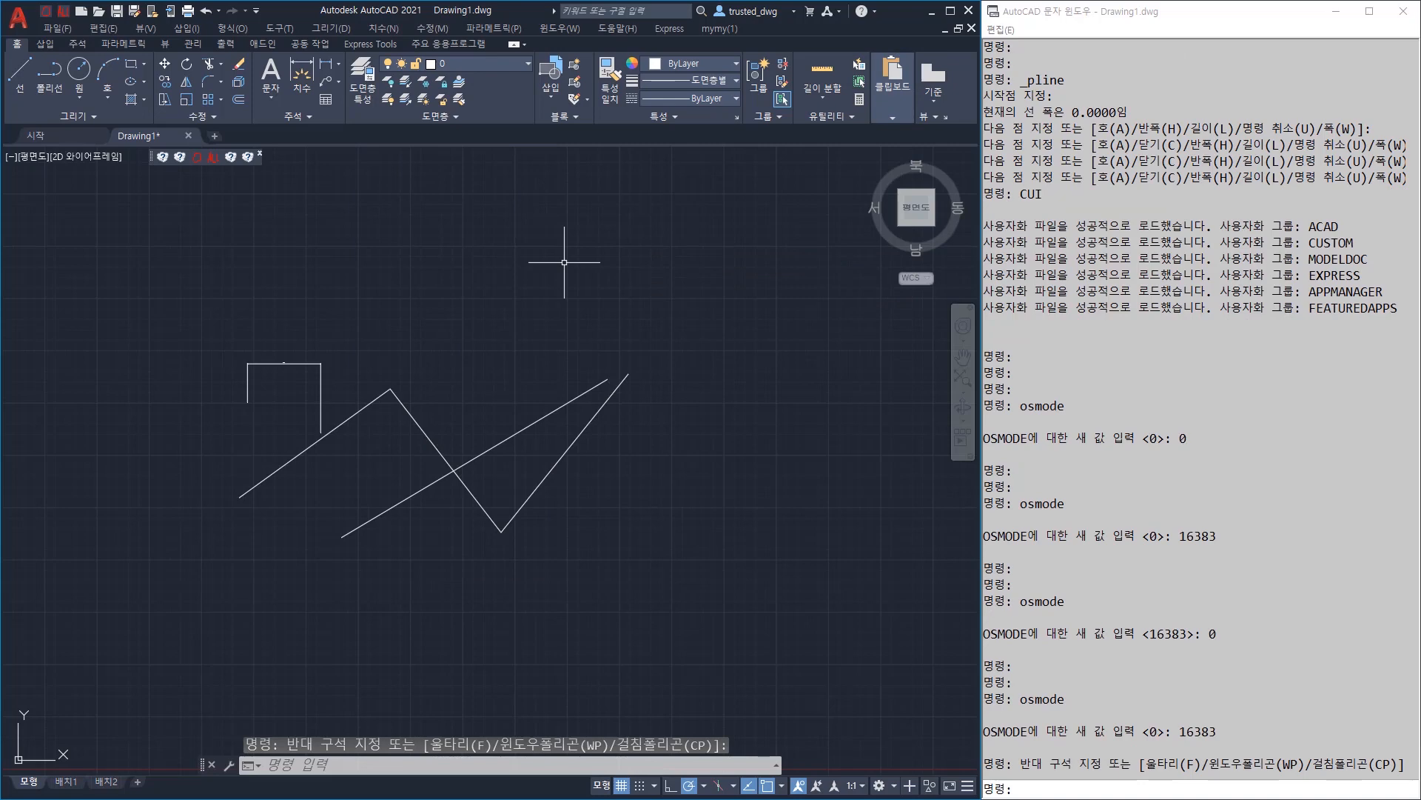
# Open the CUI customization editor, show the 제도 및 주석 기본값 workspace's contents, and expand the 메뉴 node with the 파일 menu collapsed
pyautogui.write('cui')
pyautogui.press('space')
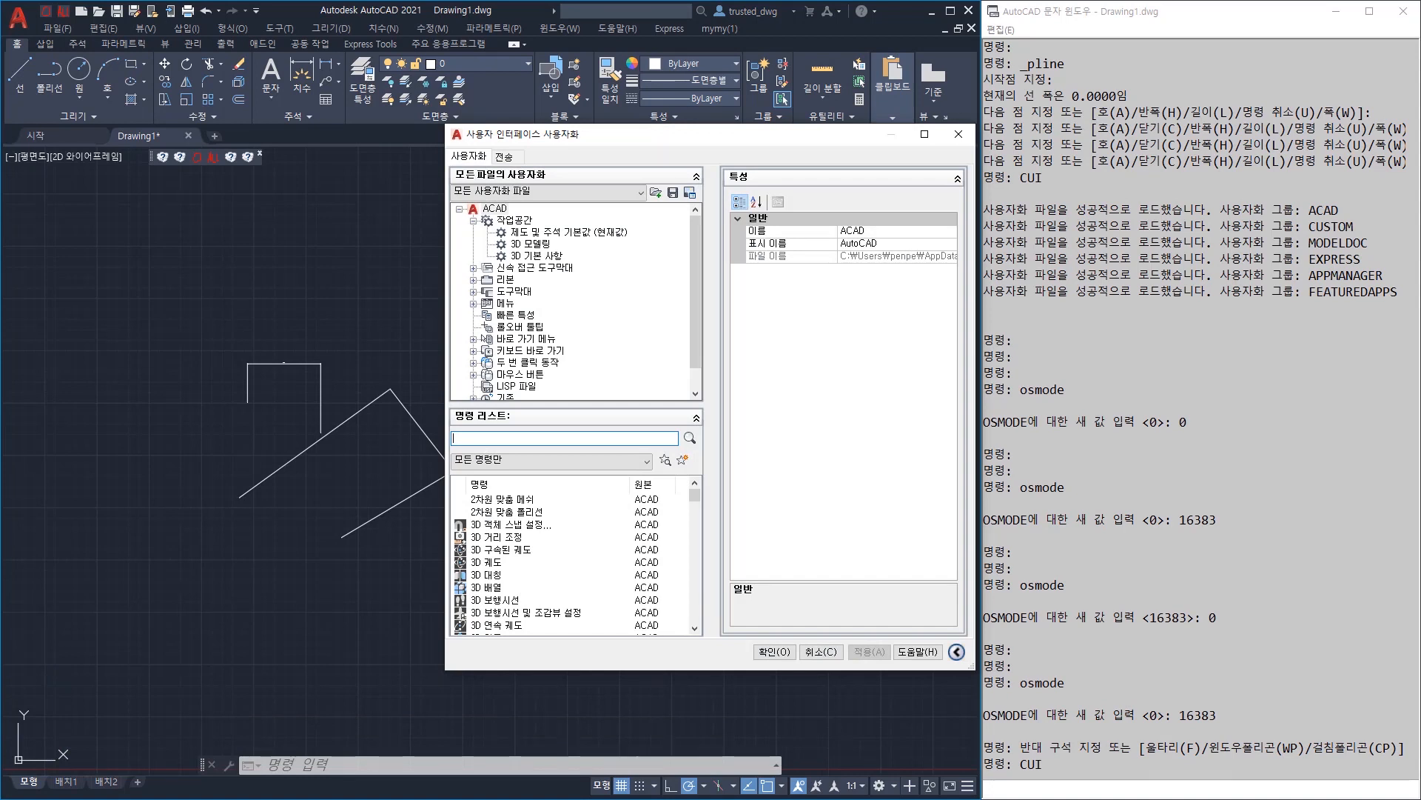
pyautogui.click(577, 232)
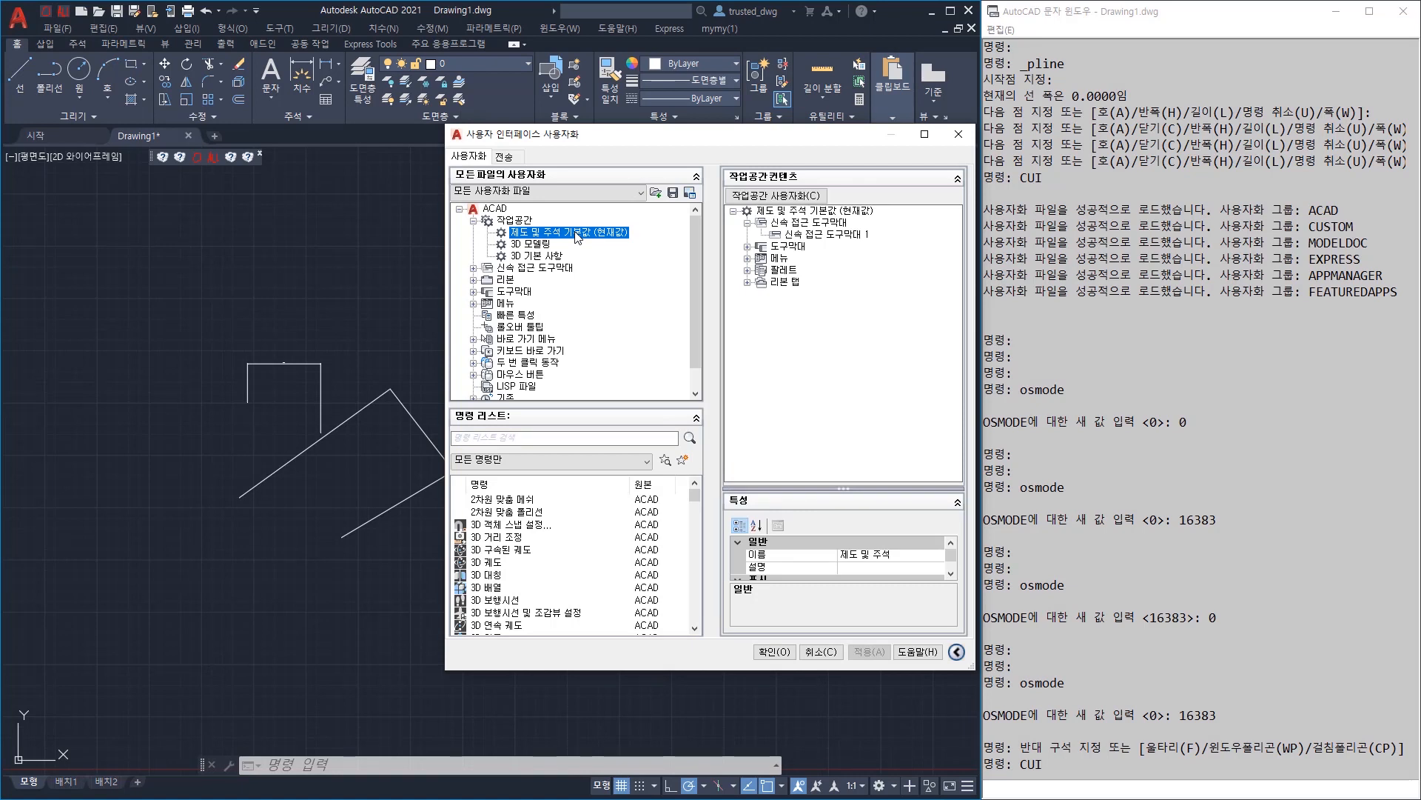
pyautogui.click(473, 303)
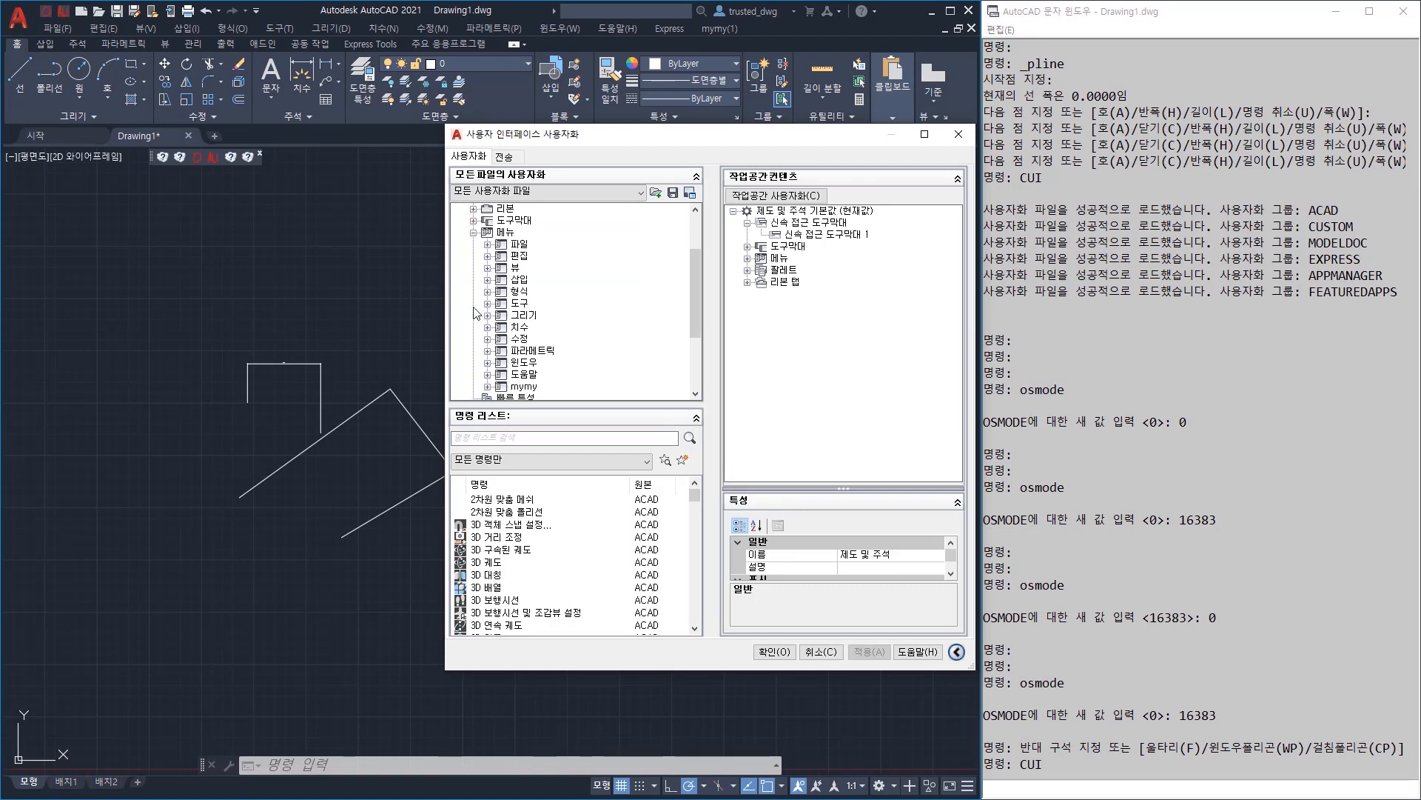
pyautogui.click(487, 243)
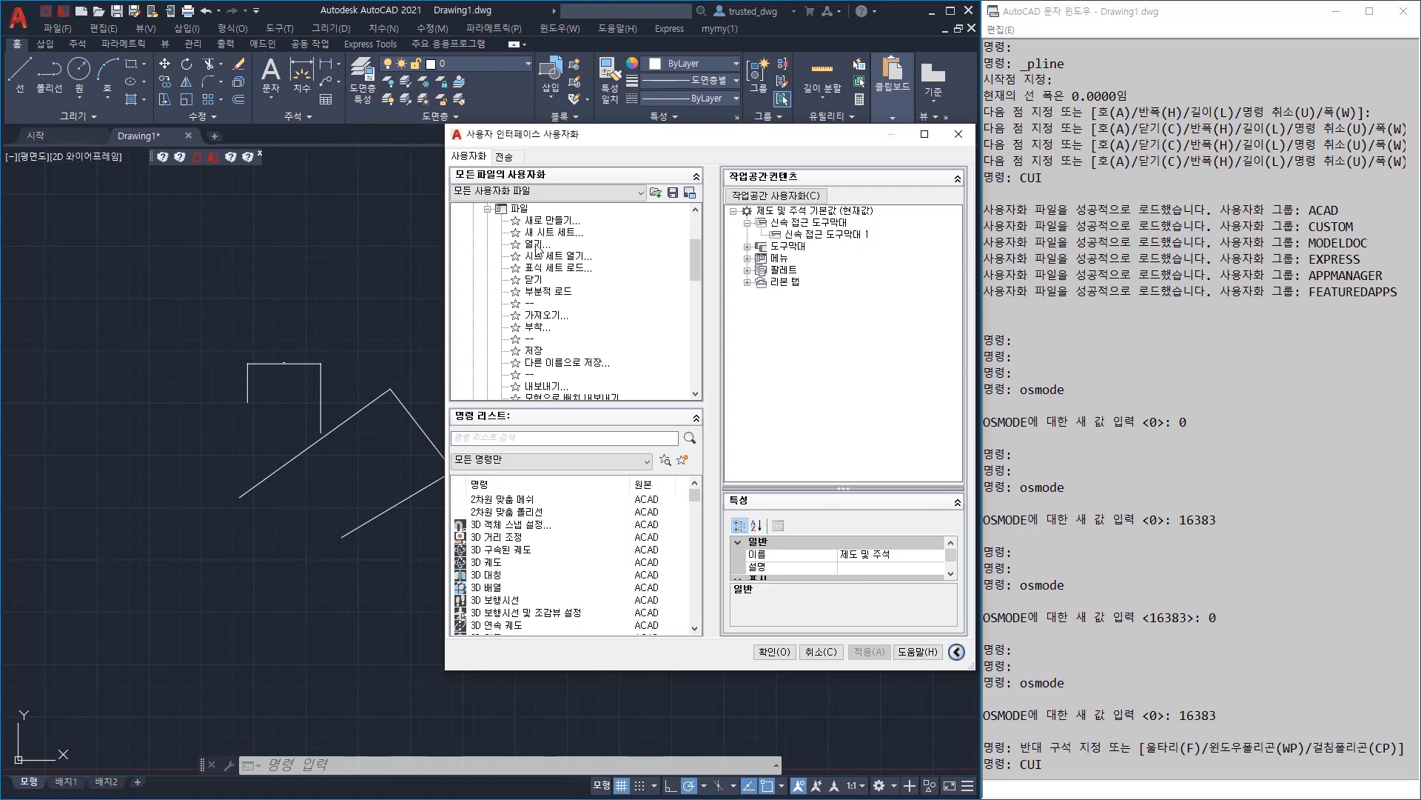
pyautogui.scroll(3, 536, 243)
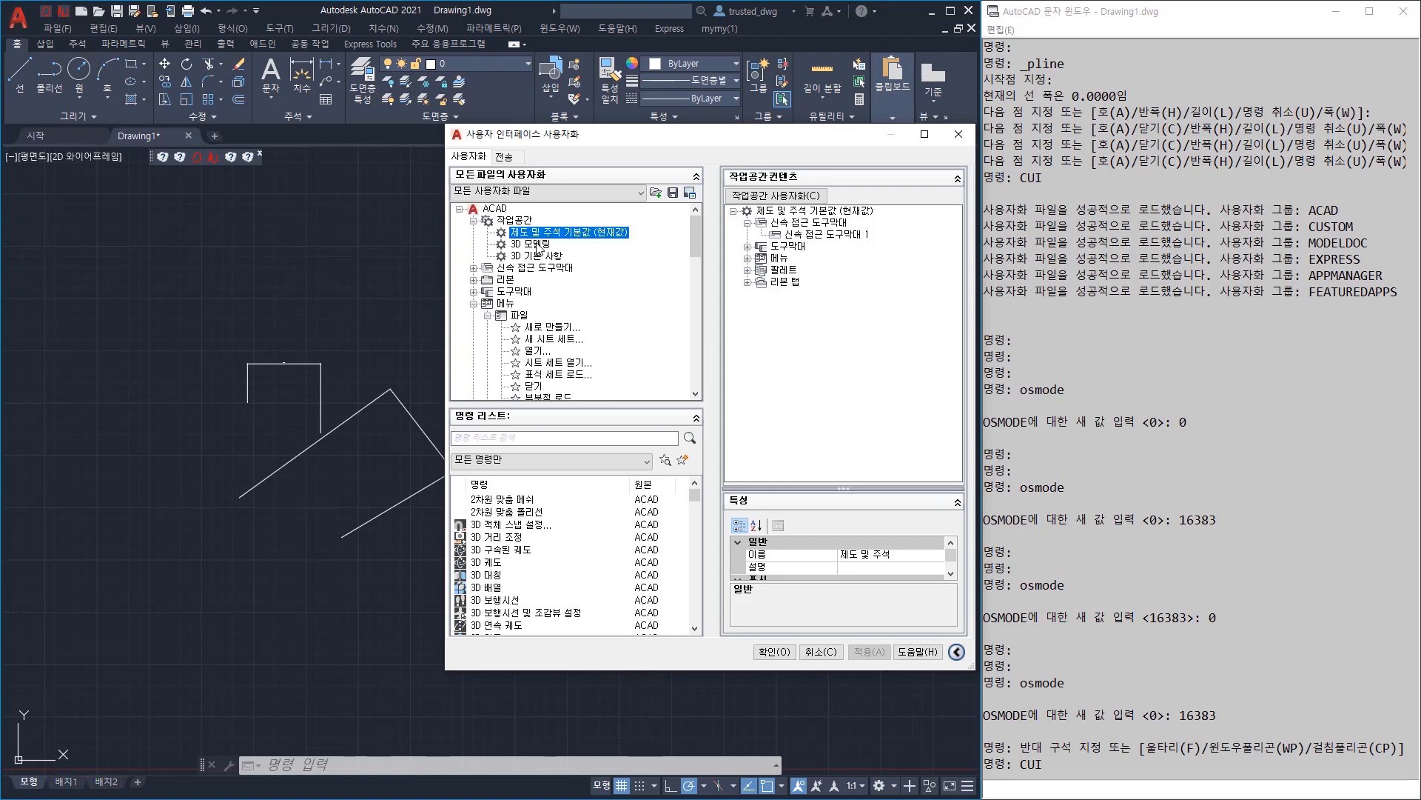
pyautogui.click(487, 316)
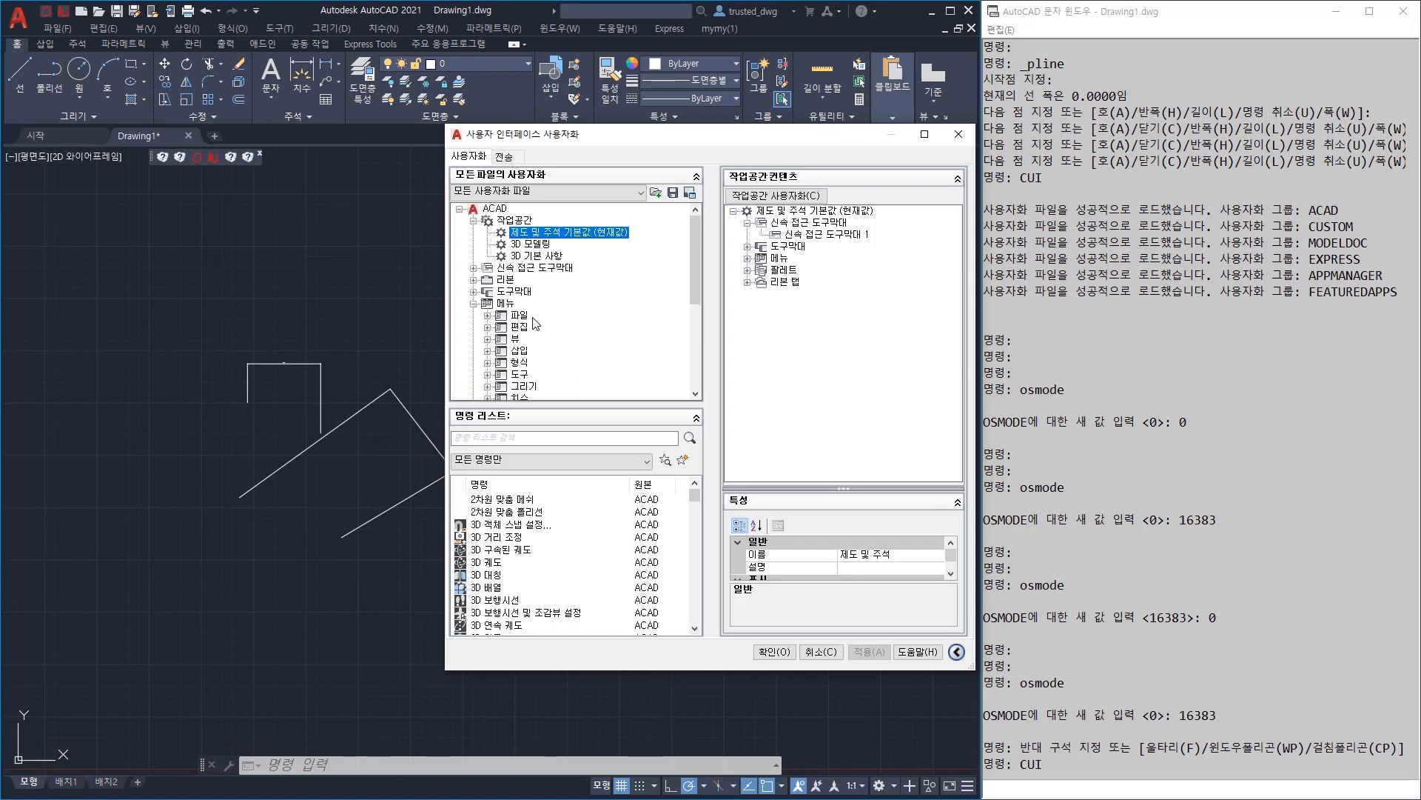
# Start customizing the 제도 및 주석 기본값 workspace and exclude the my toolbar from it
pyautogui.click(561, 232)
pyautogui.click(622, 276)
pyautogui.click(777, 196)
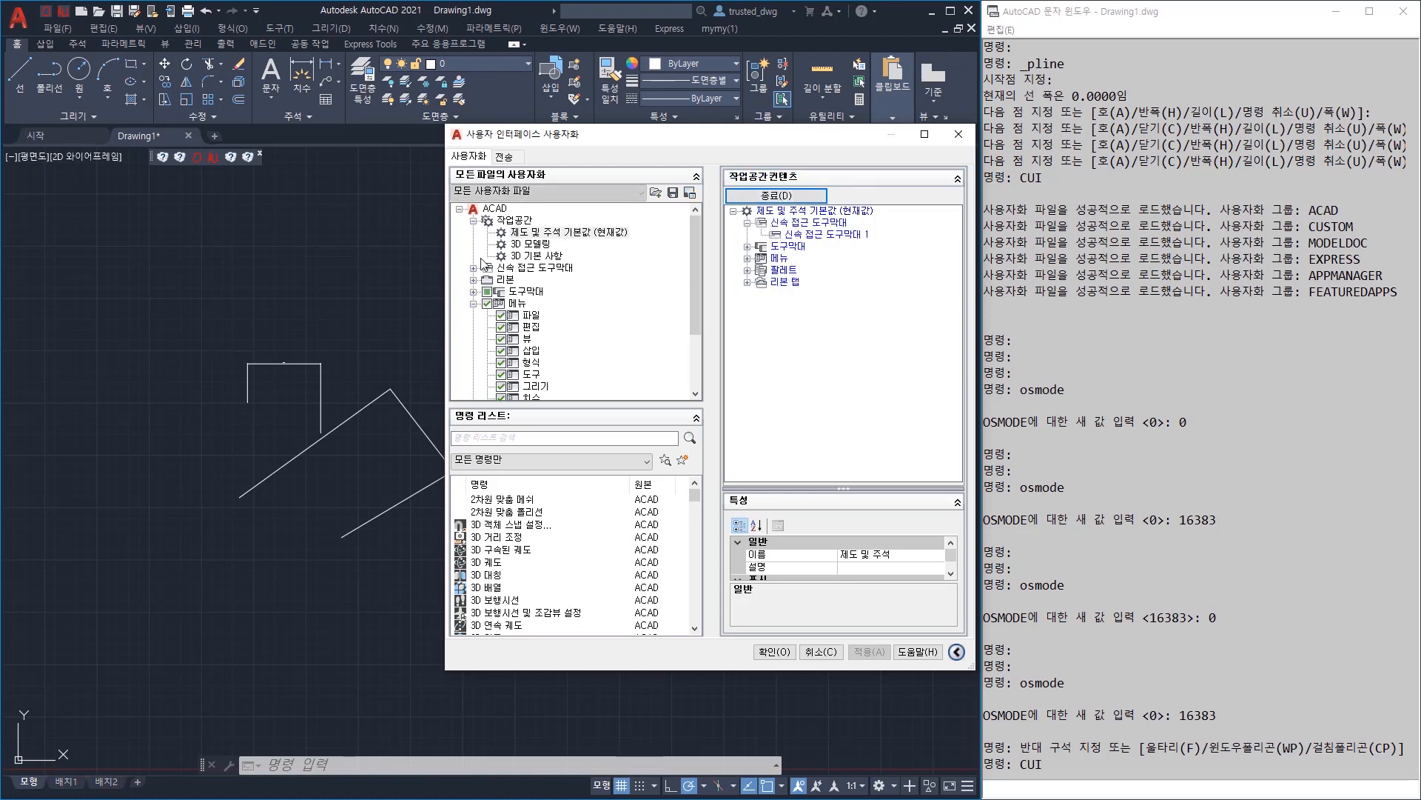
pyautogui.scroll(-1, 573, 288)
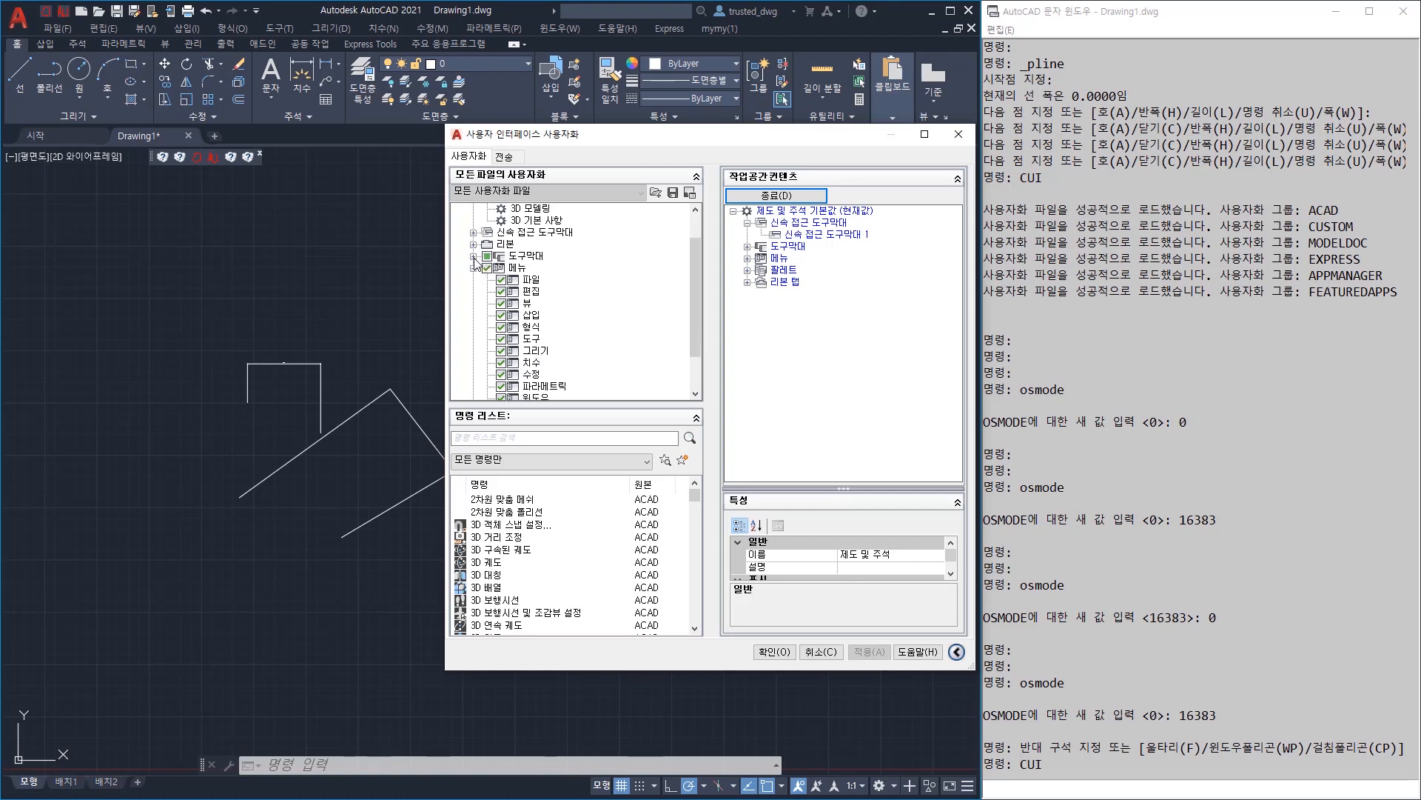
pyautogui.scroll(-1, 475, 259)
pyautogui.scroll(-1, 475, 214)
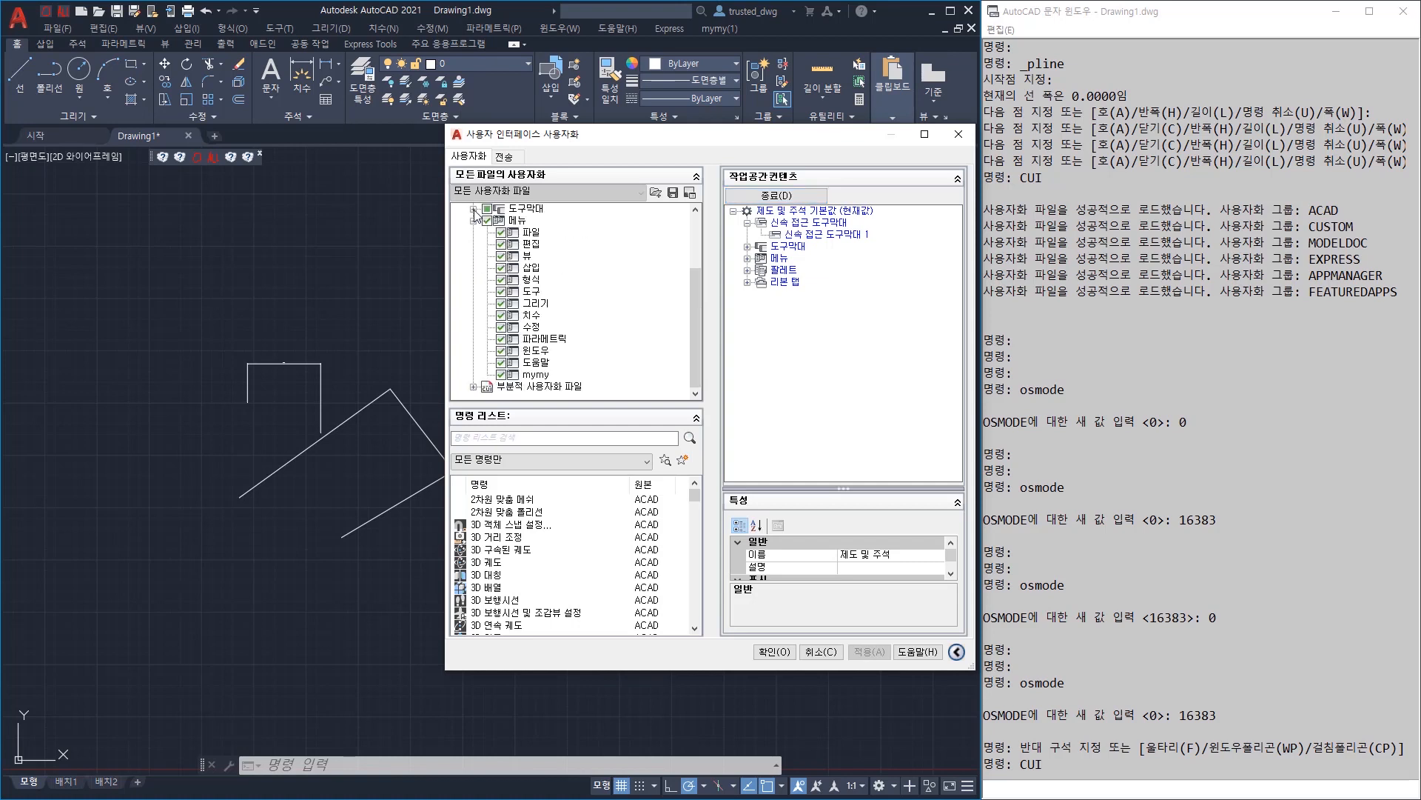
pyautogui.click(475, 210)
pyautogui.scroll(-15, 546, 243)
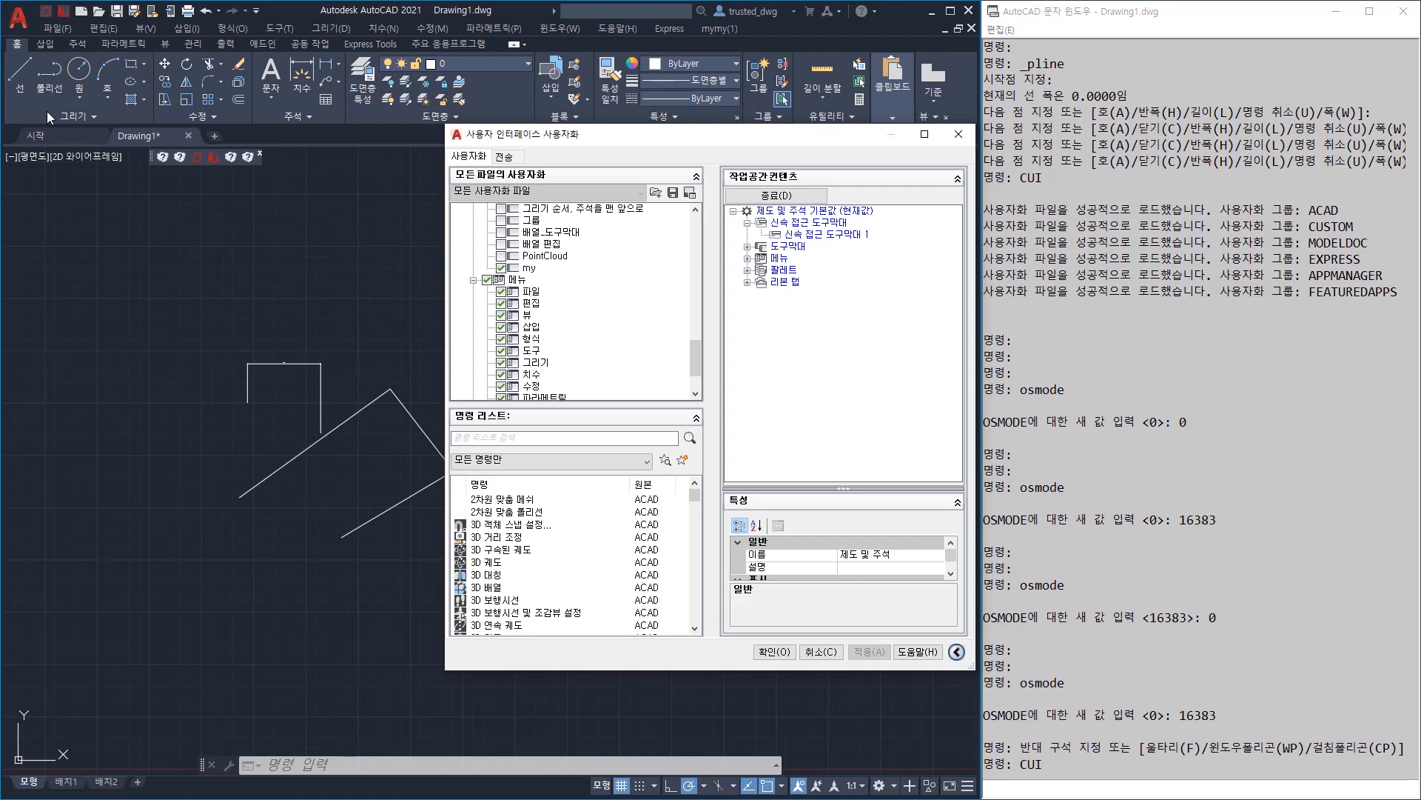
pyautogui.click(522, 268)
pyautogui.click(501, 270)
pyautogui.click(501, 268)
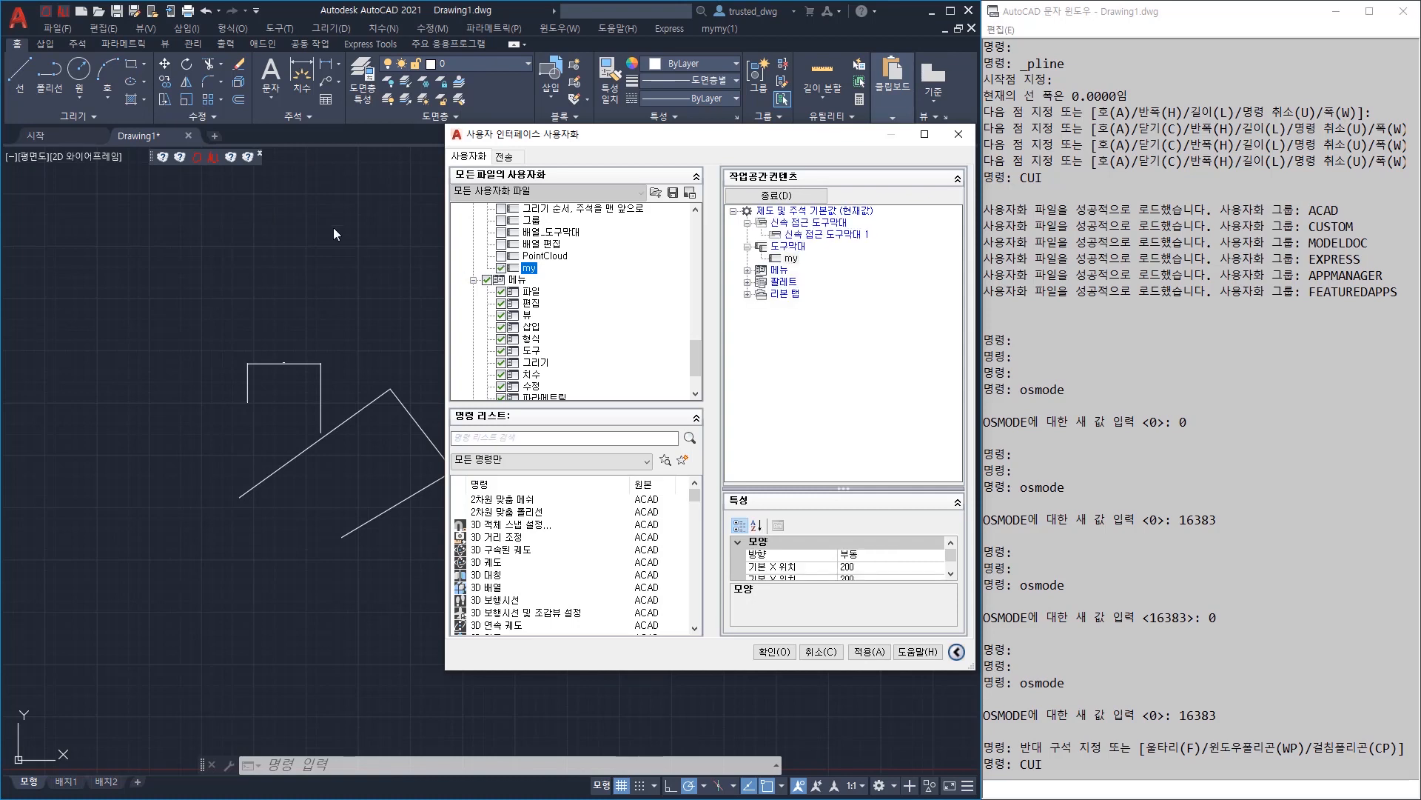
pyautogui.press('space')
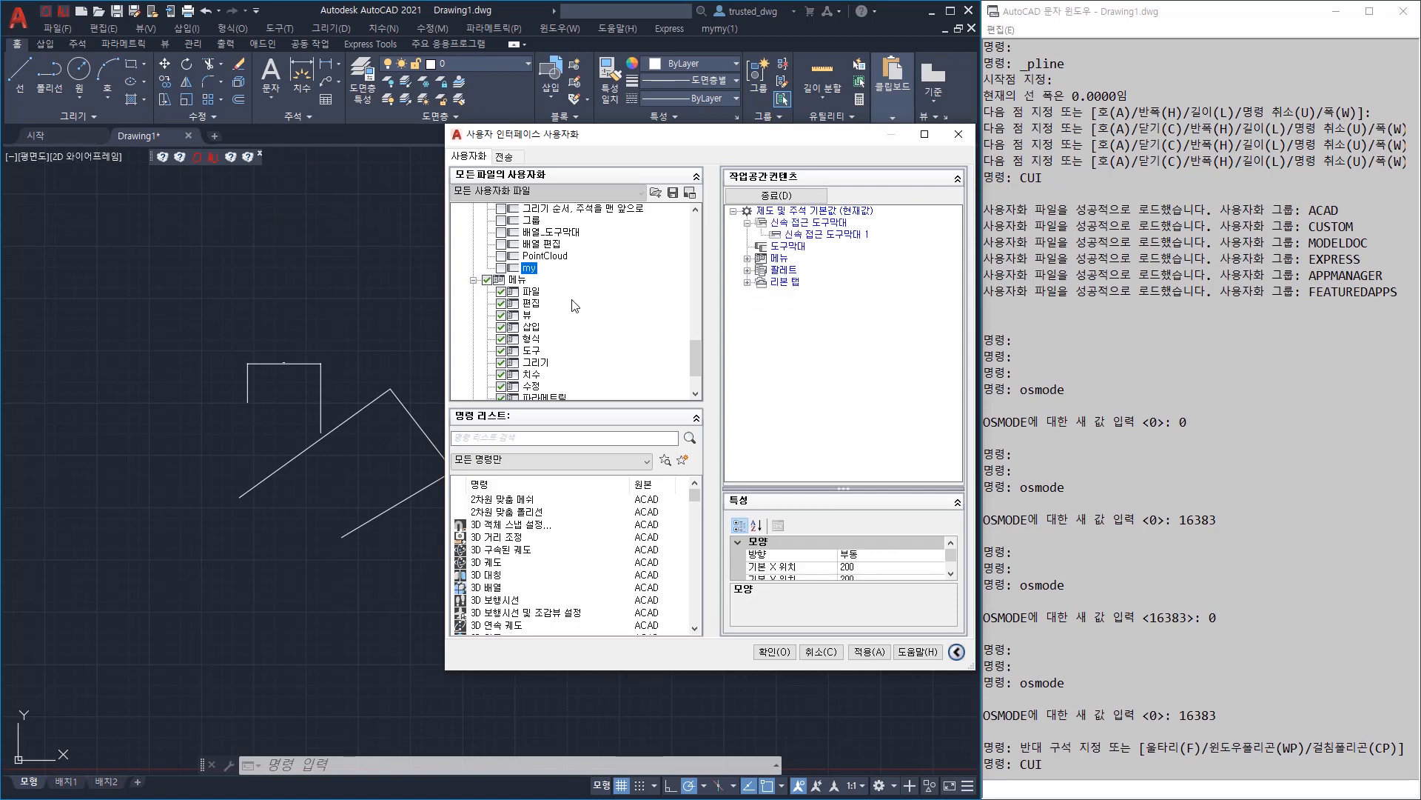
# Move the mymy menu above 파일 in the workspace's menu order, finish customizing the workspace and accept the interface changes
pyautogui.scroll(-2, 576, 306)
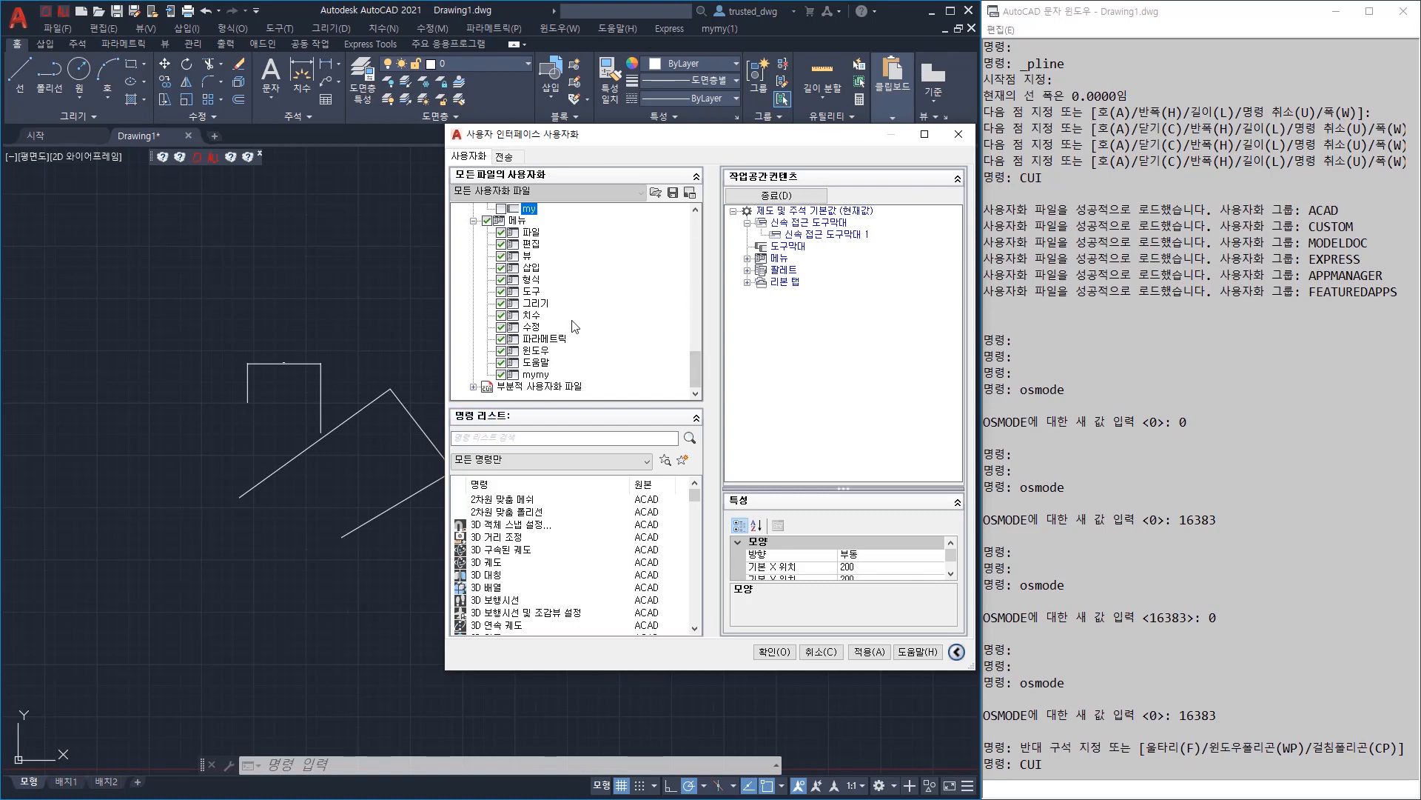
pyautogui.click(747, 259)
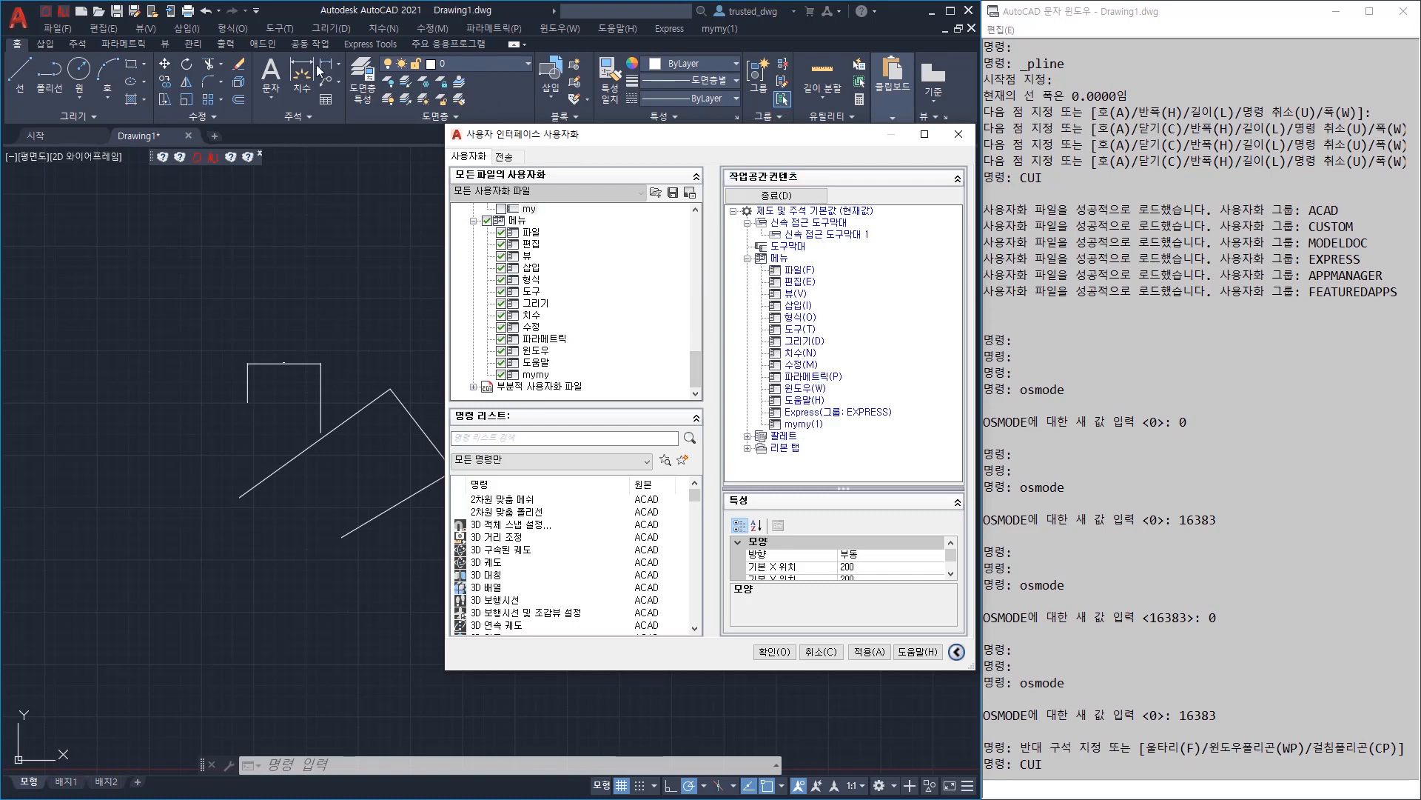
pyautogui.click(803, 424)
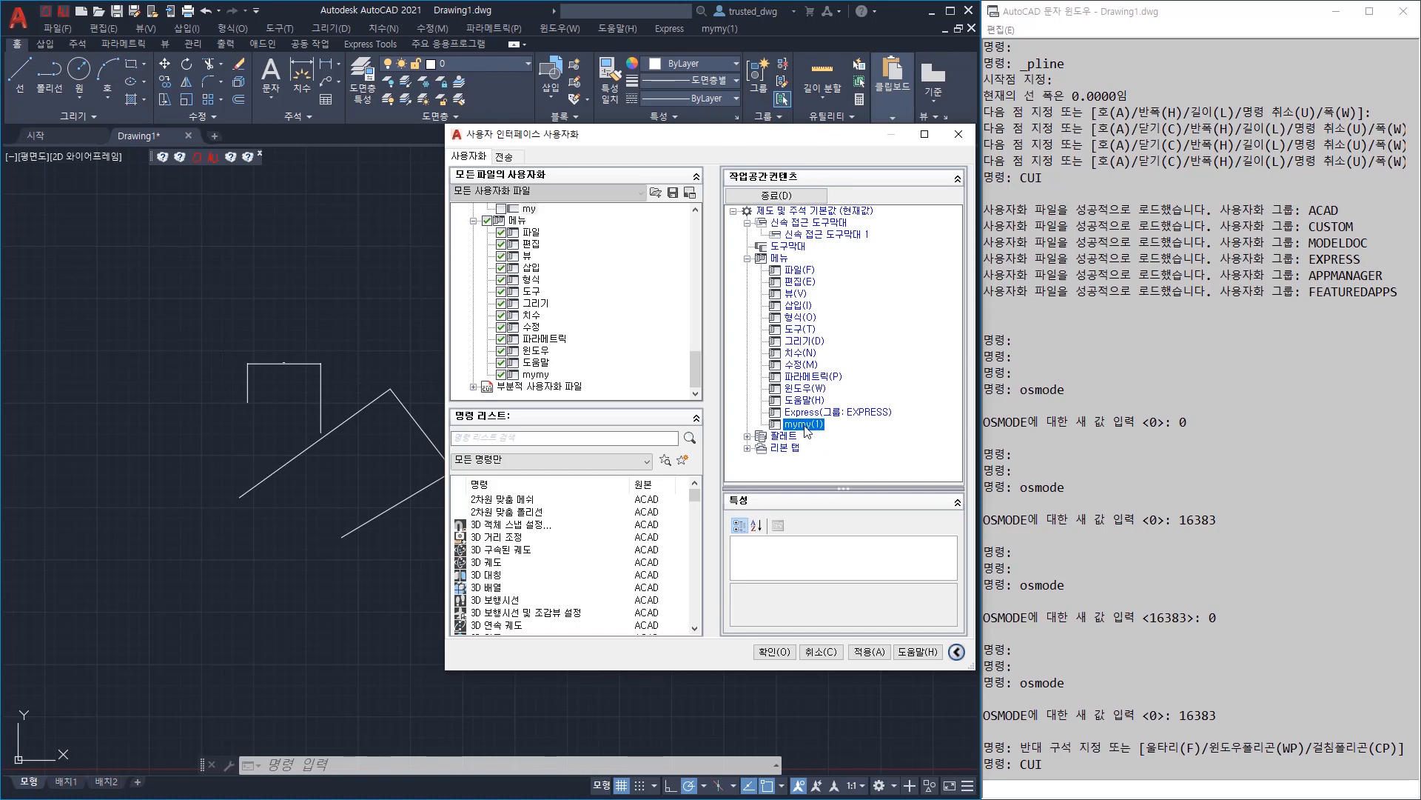
pyautogui.moveTo(807, 431); pyautogui.dragTo(799, 275)
pyautogui.click(776, 195)
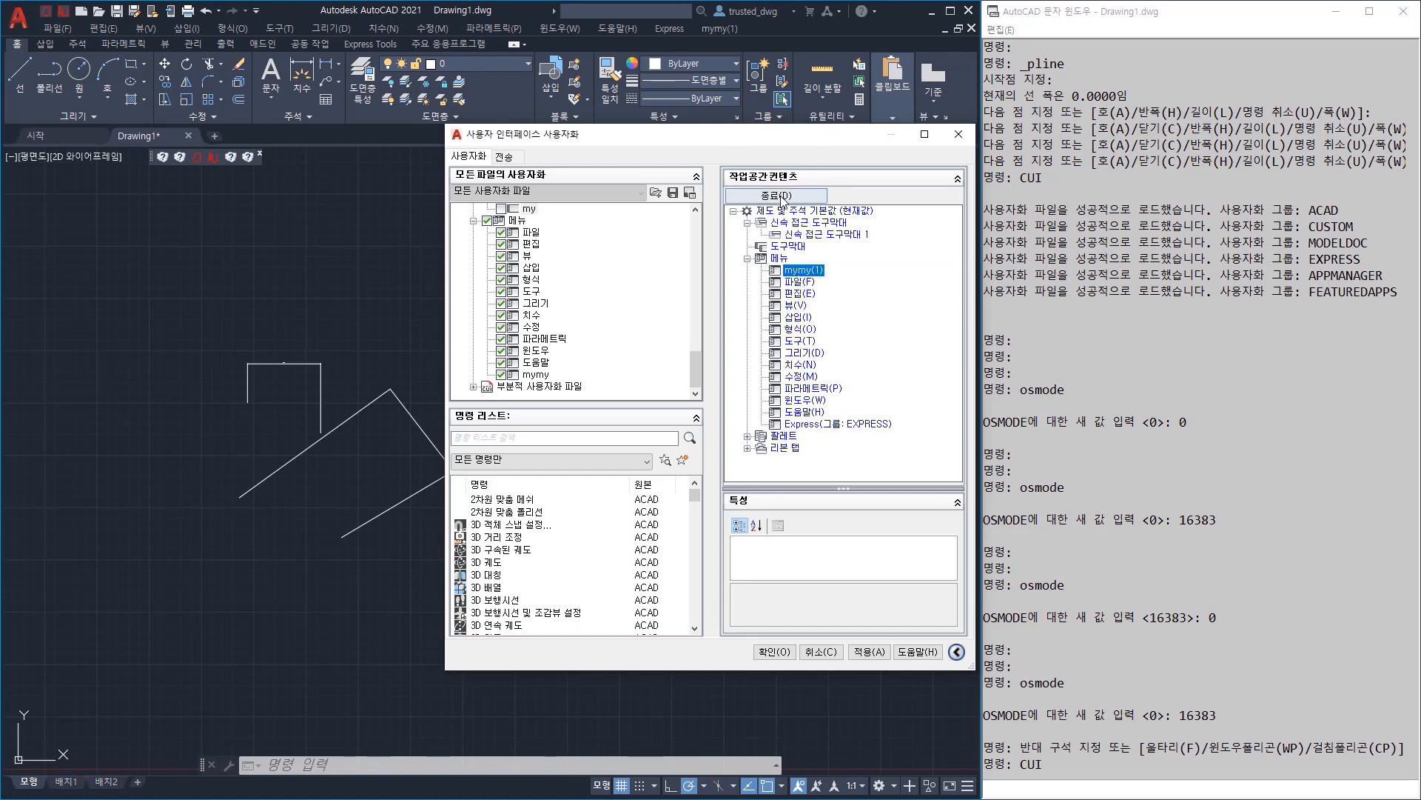
pyautogui.click(775, 652)
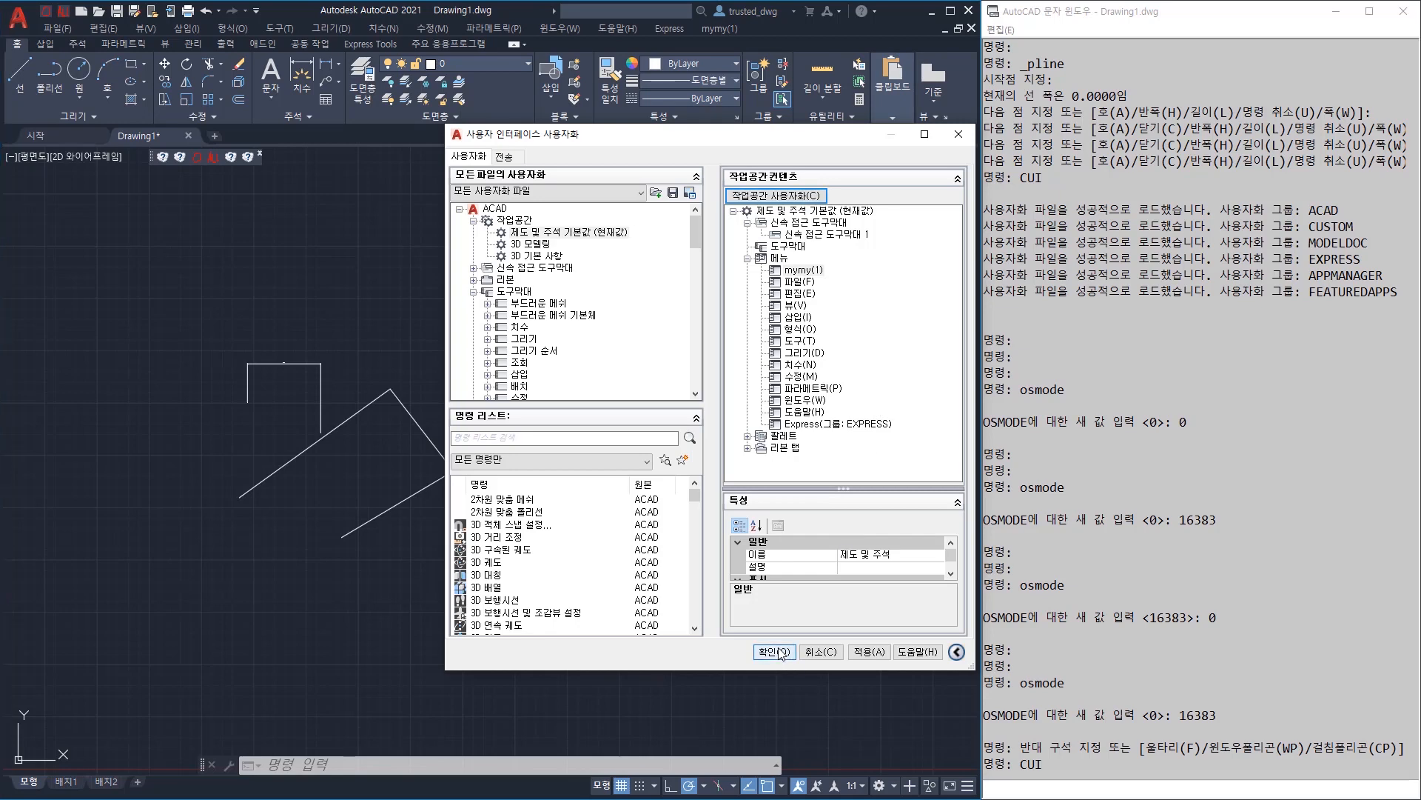
# Display the menu bar above the ribbon
pyautogui.click(256, 11)
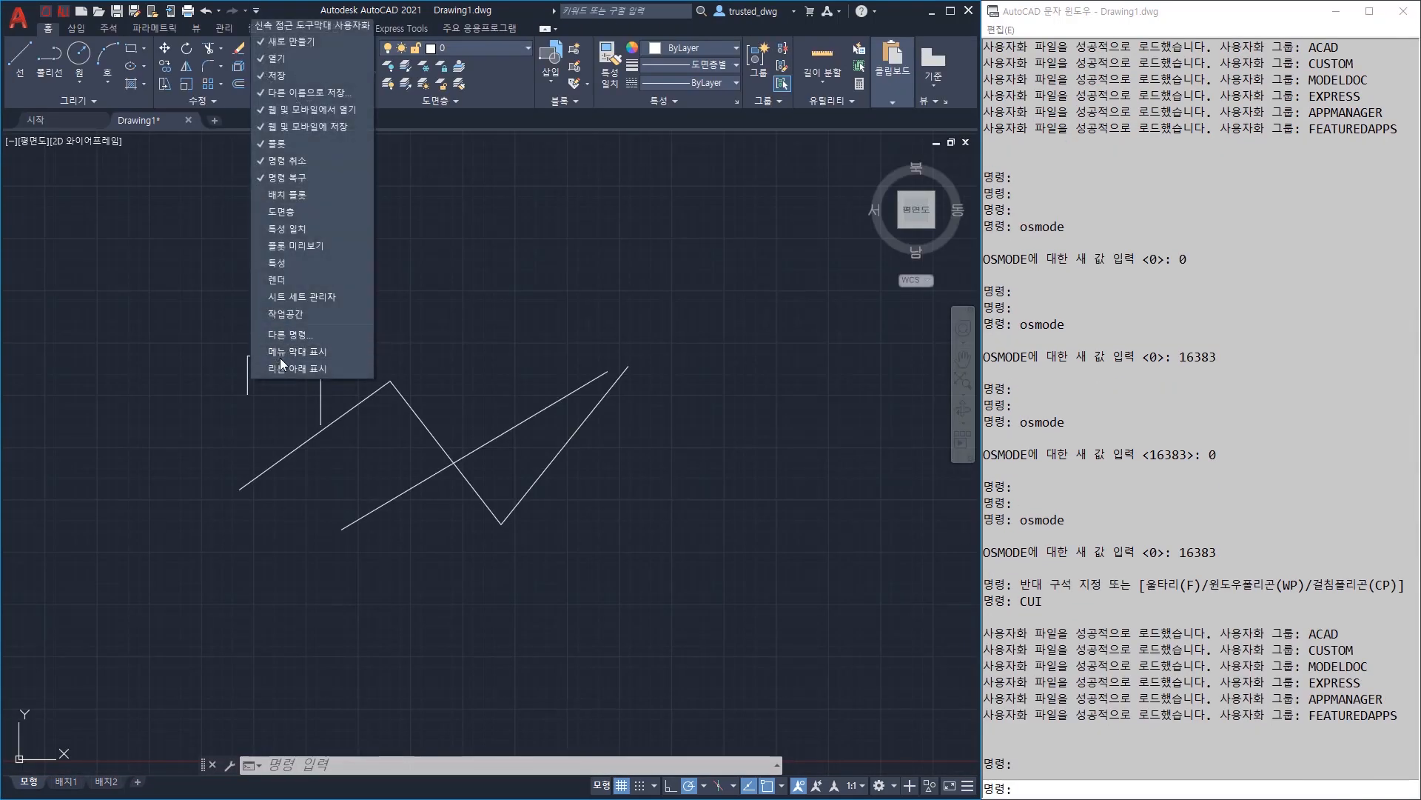
pyautogui.click(285, 351)
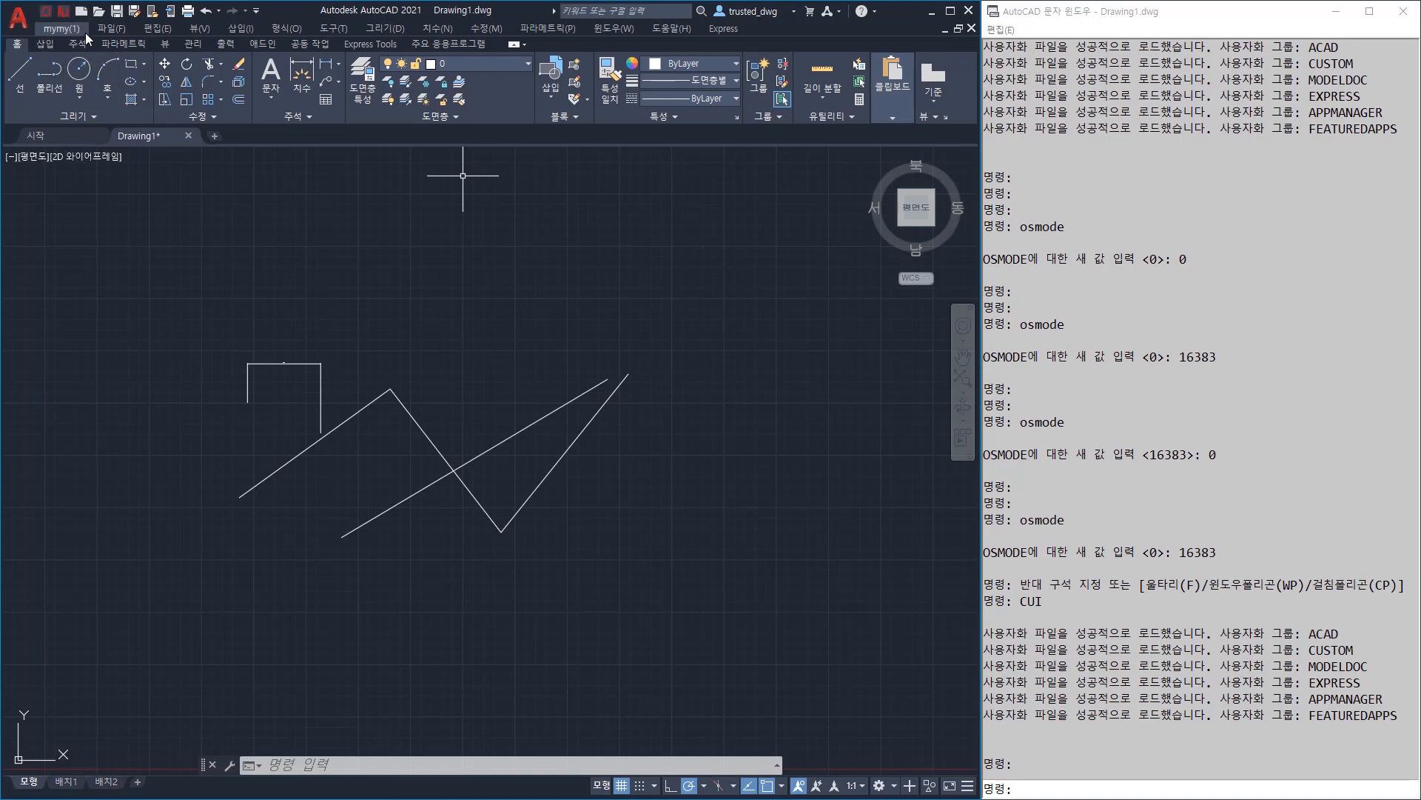
pyautogui.click(489, 292)
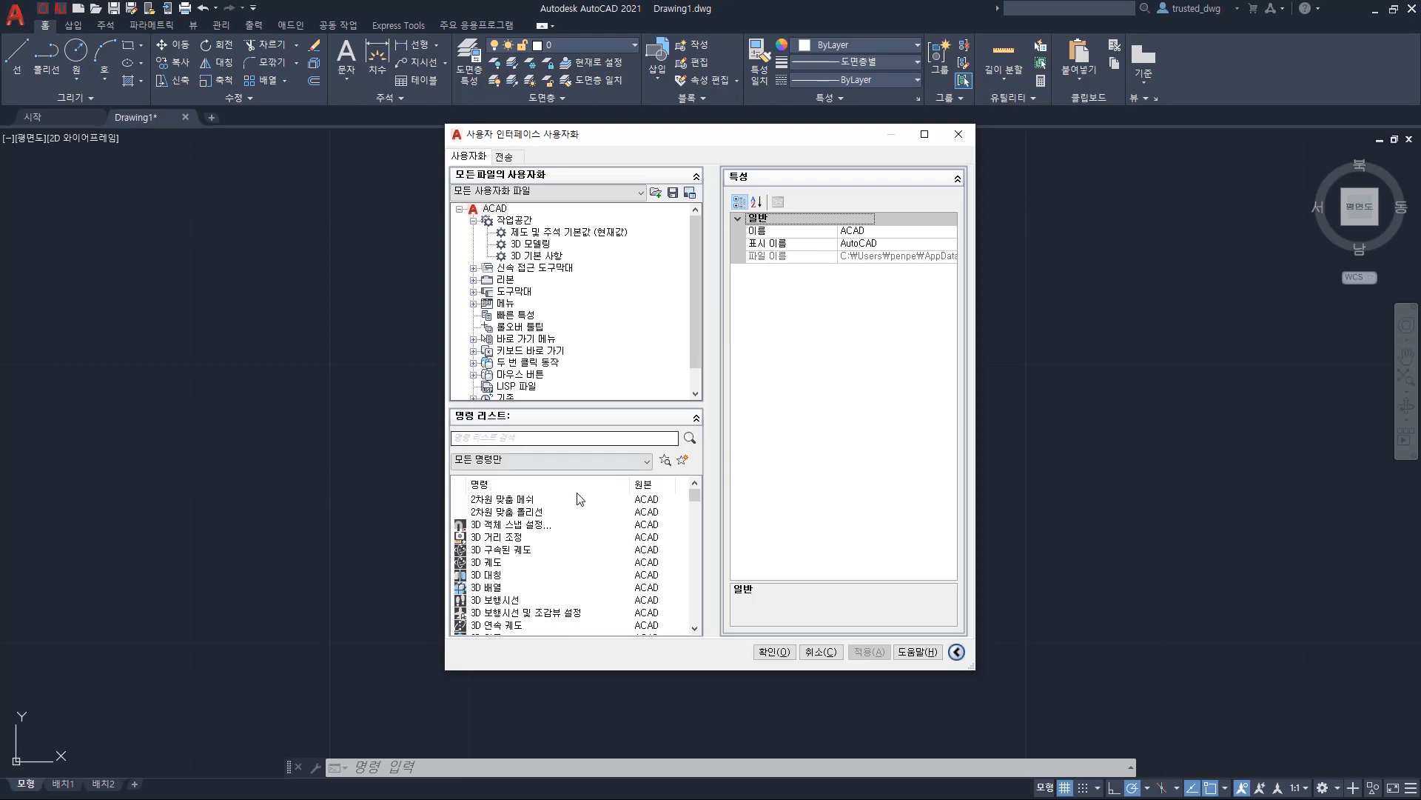
# Examine commands such as 3D 궤도 and 3D 배열 alongside the 도구막대, 메뉴, 리본 and 신속 접근 도구막대 nodes
pyautogui.click(554, 563)
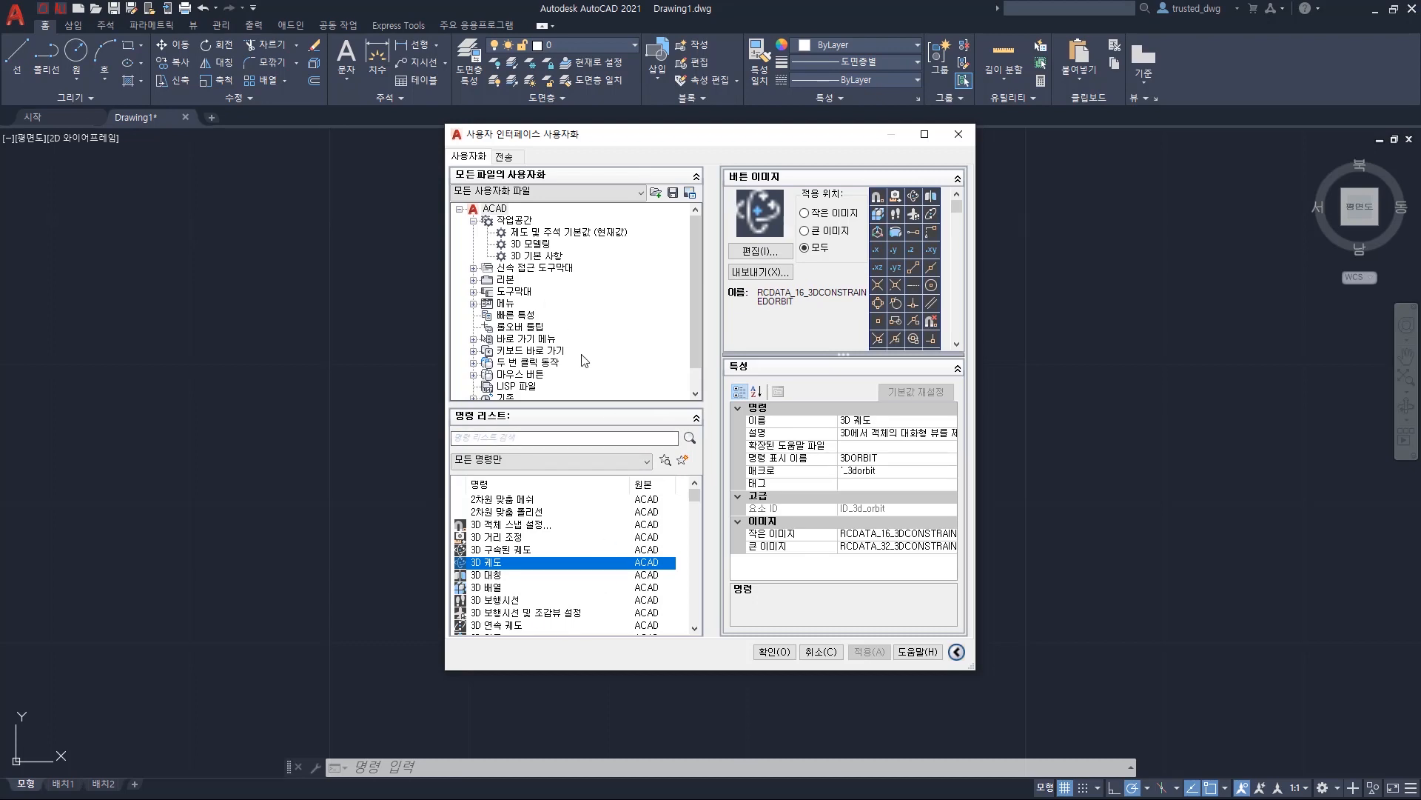
pyautogui.click(513, 576)
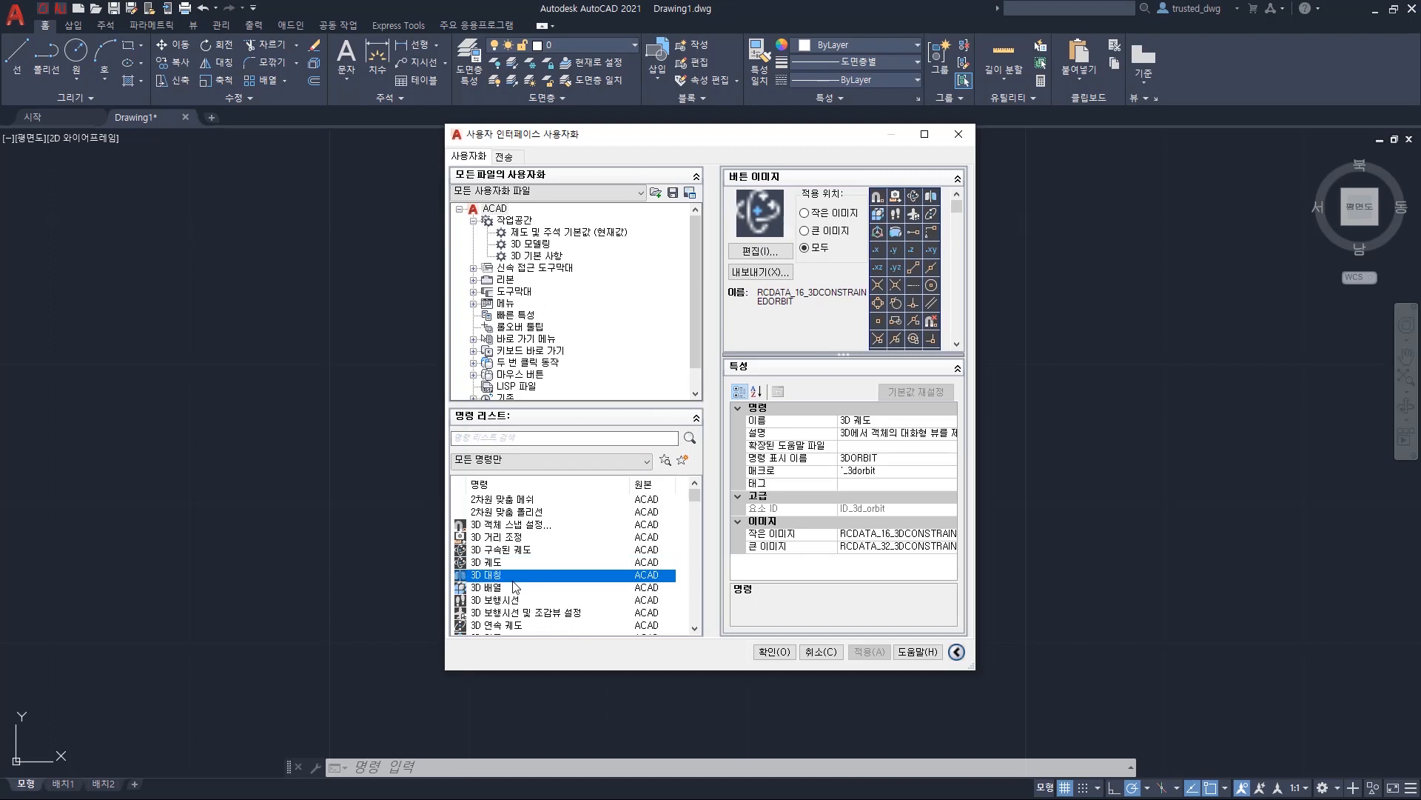
pyautogui.click(513, 292)
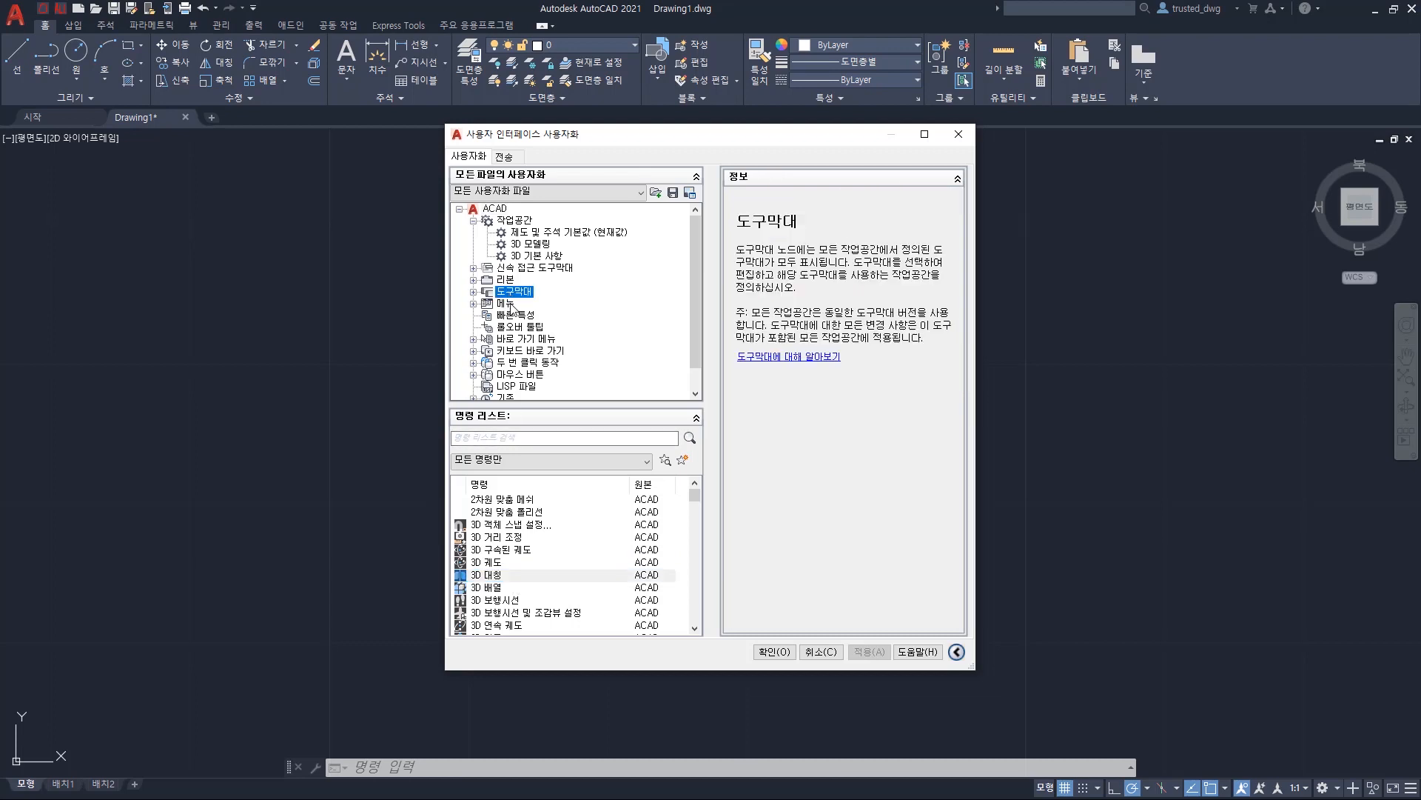
pyautogui.click(512, 306)
pyautogui.click(511, 281)
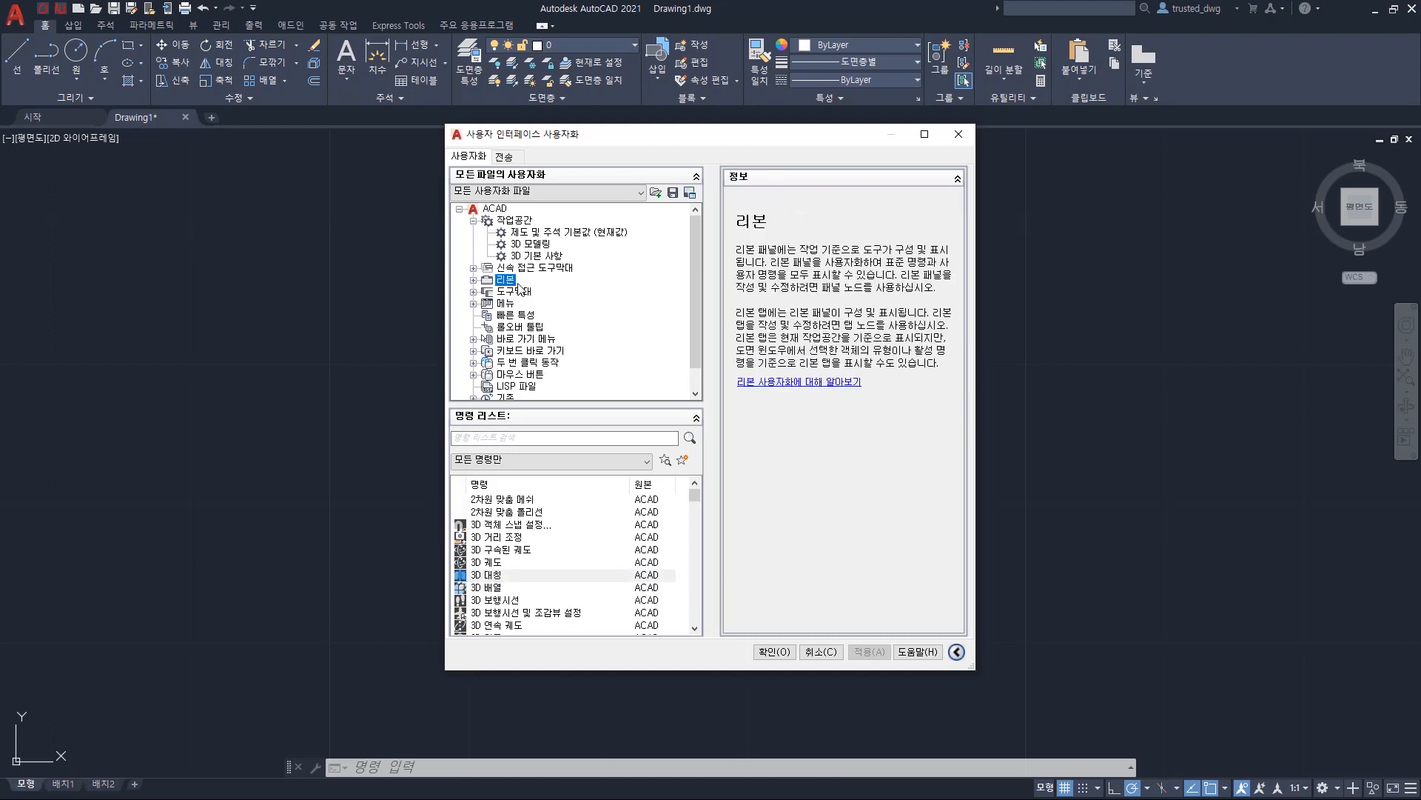
pyautogui.click(546, 268)
pyautogui.click(504, 292)
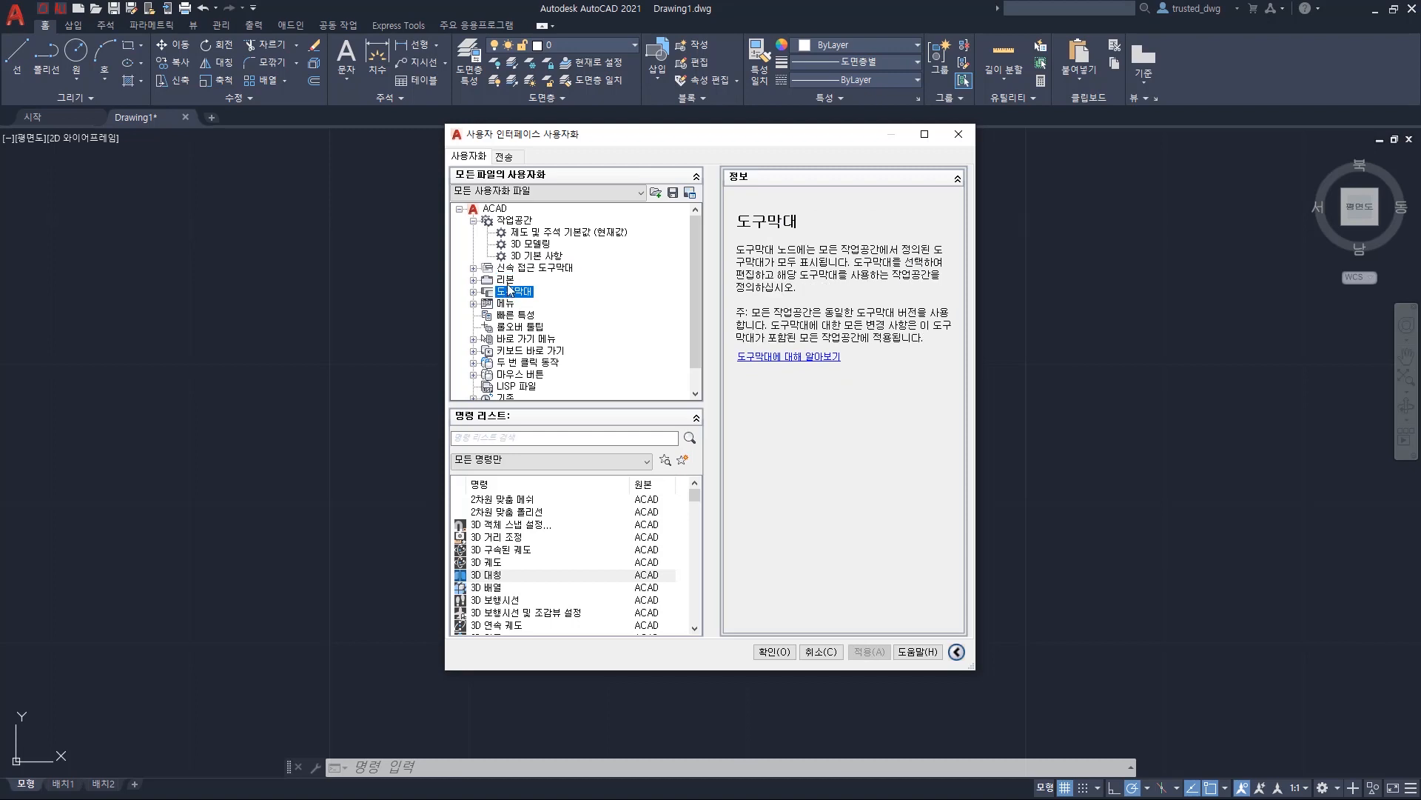
pyautogui.click(506, 280)
pyautogui.click(508, 304)
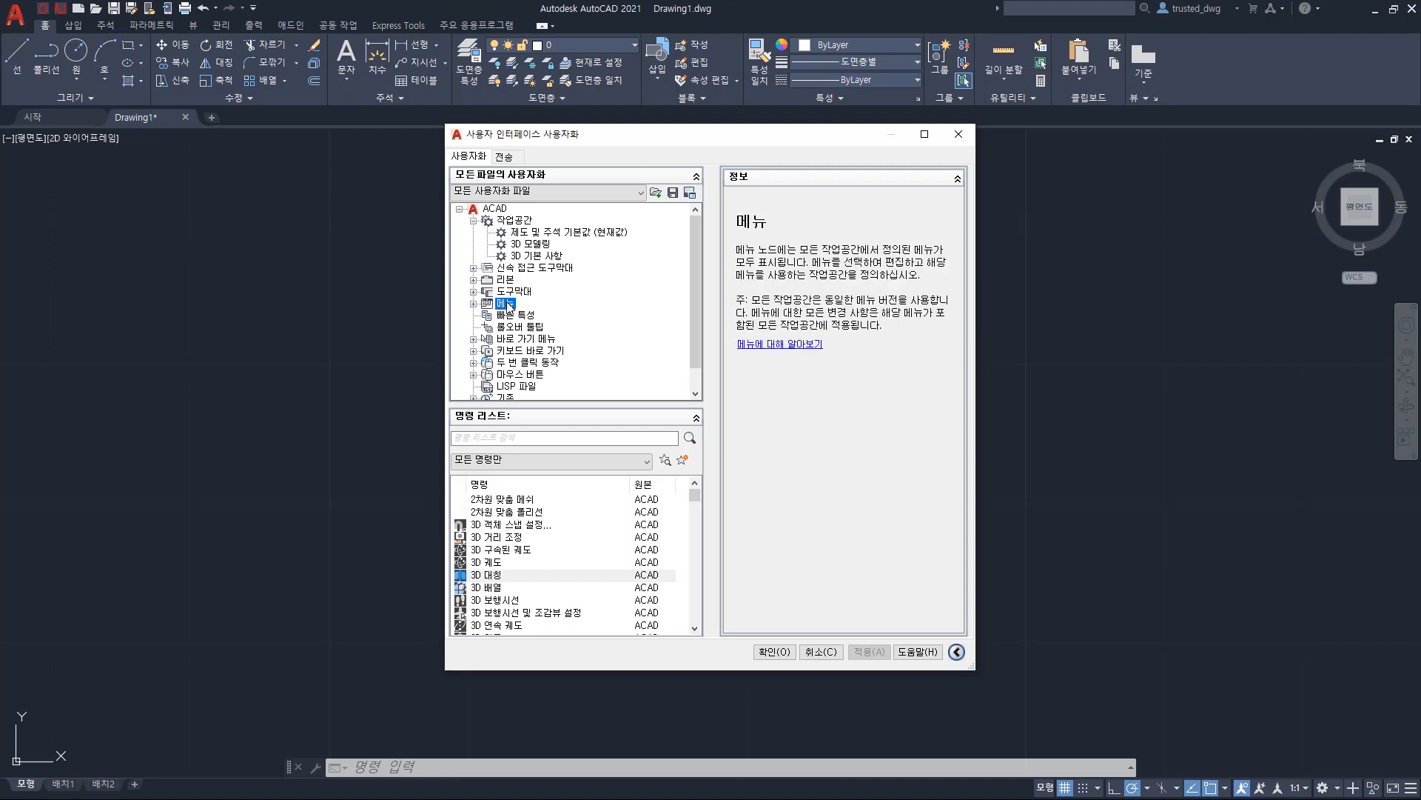
pyautogui.click(510, 589)
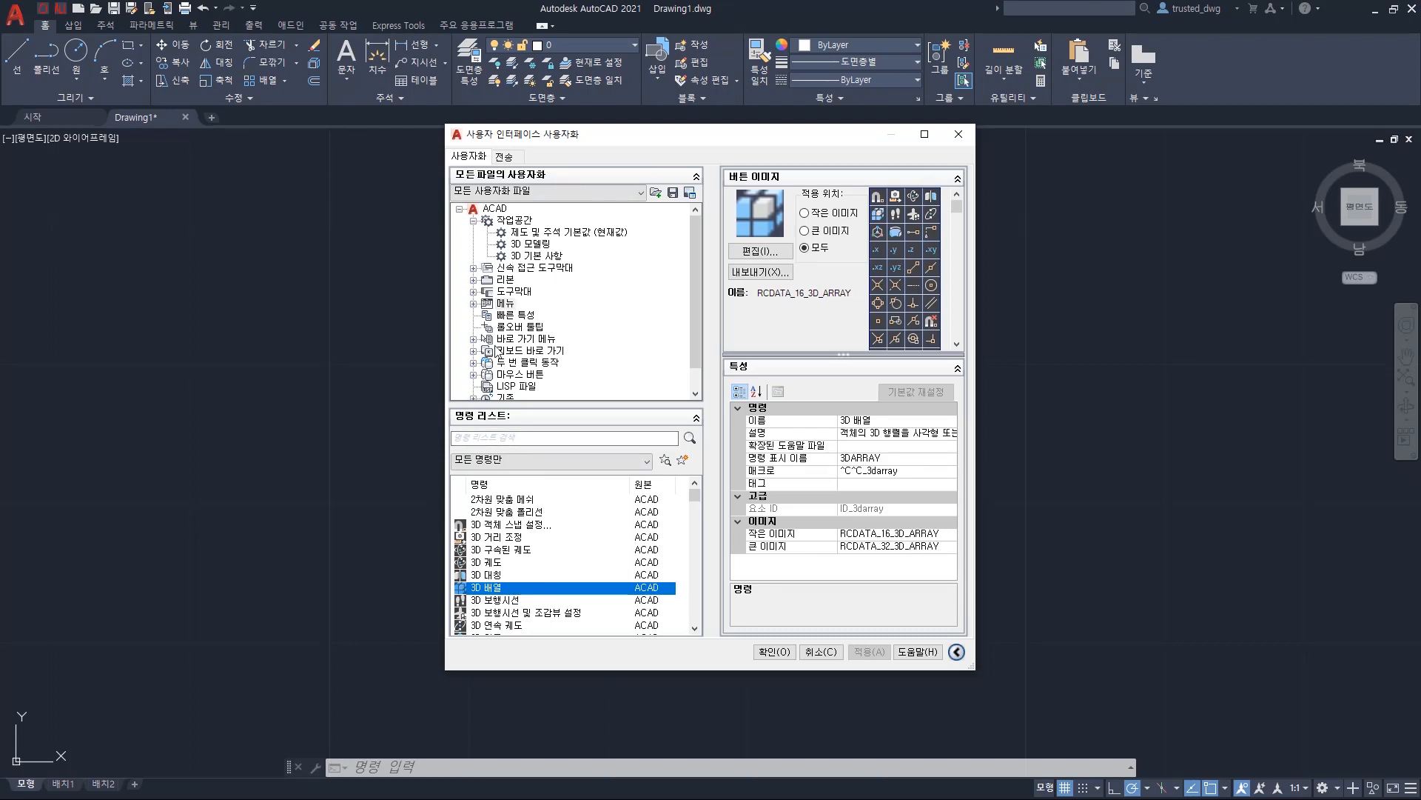
pyautogui.click(511, 305)
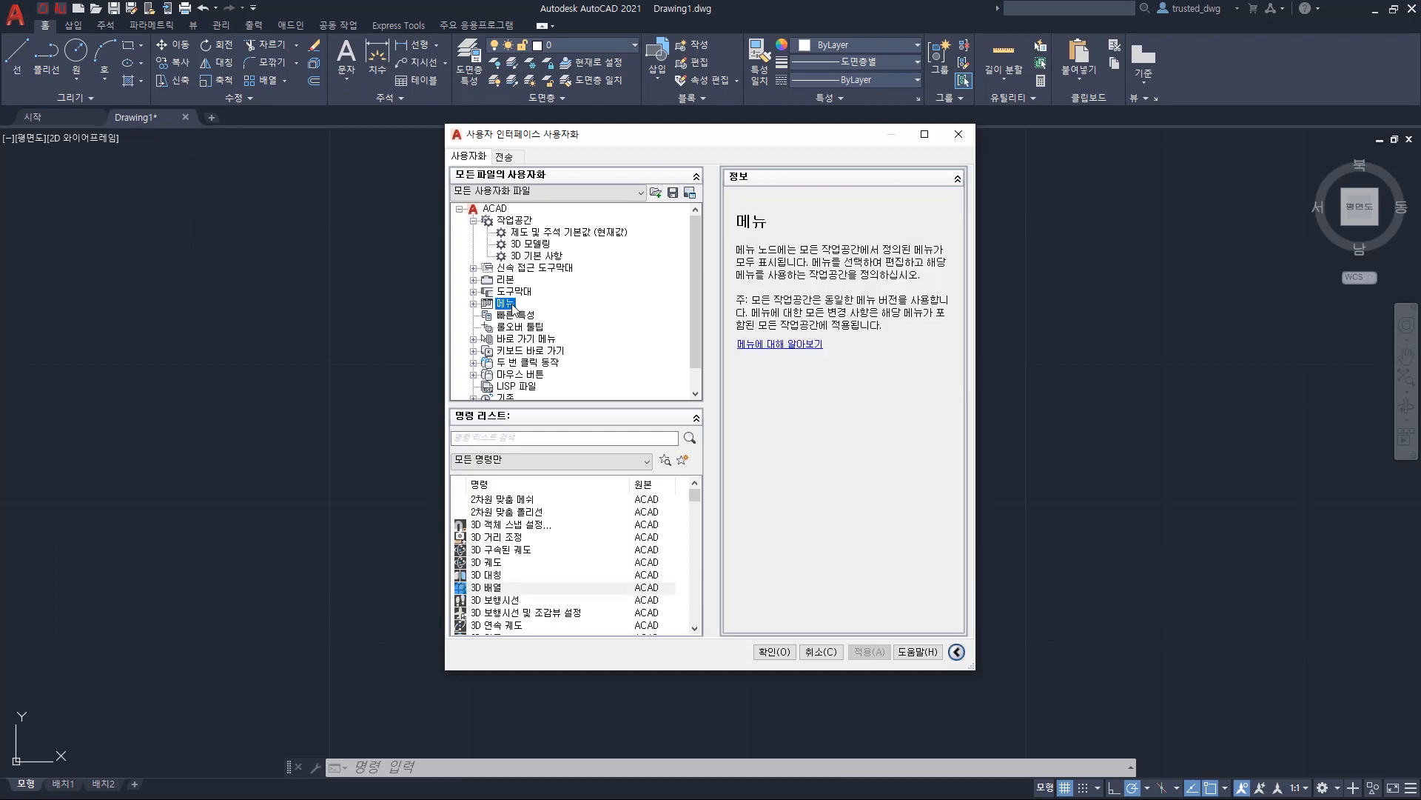
pyautogui.click(501, 588)
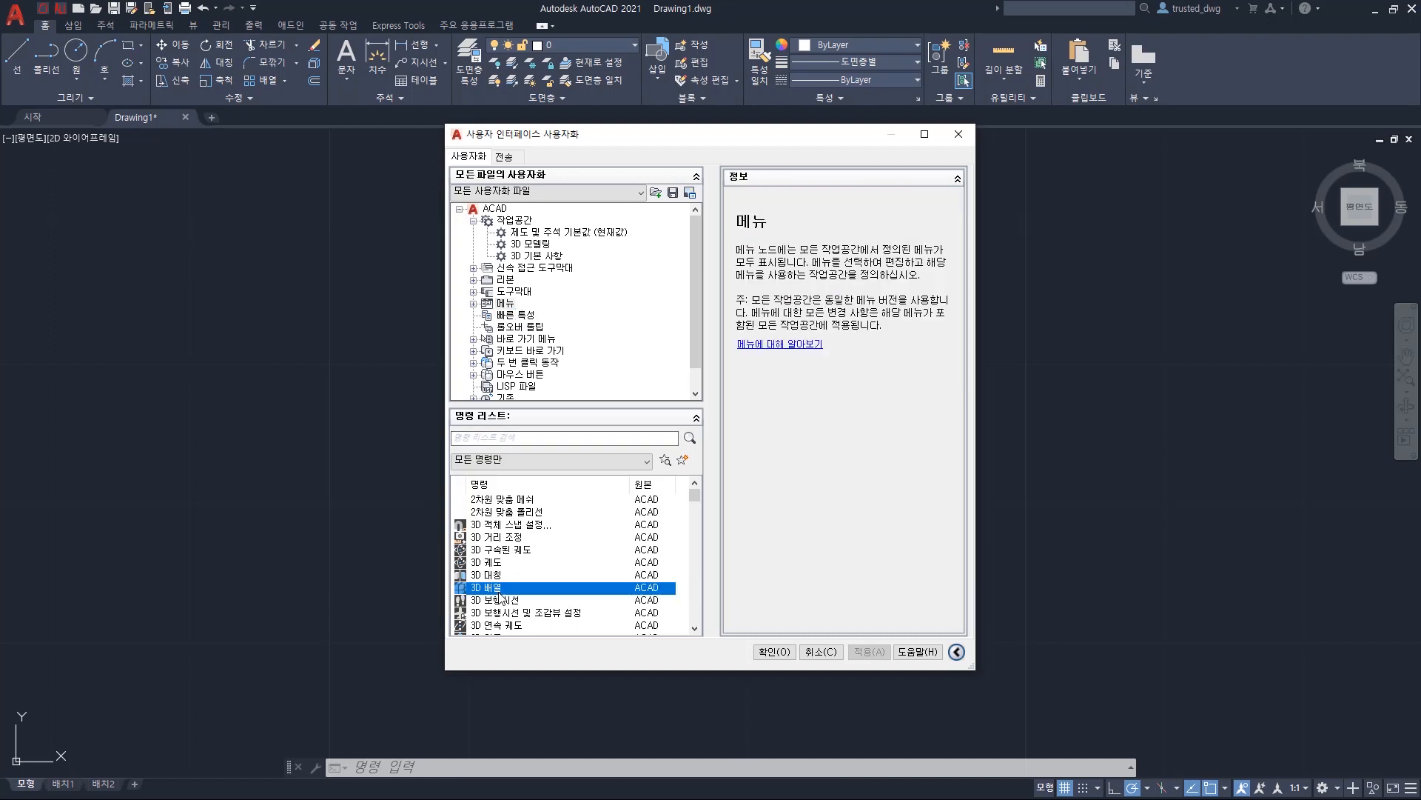
# Expand the 도구막대 node and its 치수 toolbar, and show the 선형 item's properties
pyautogui.click(523, 294)
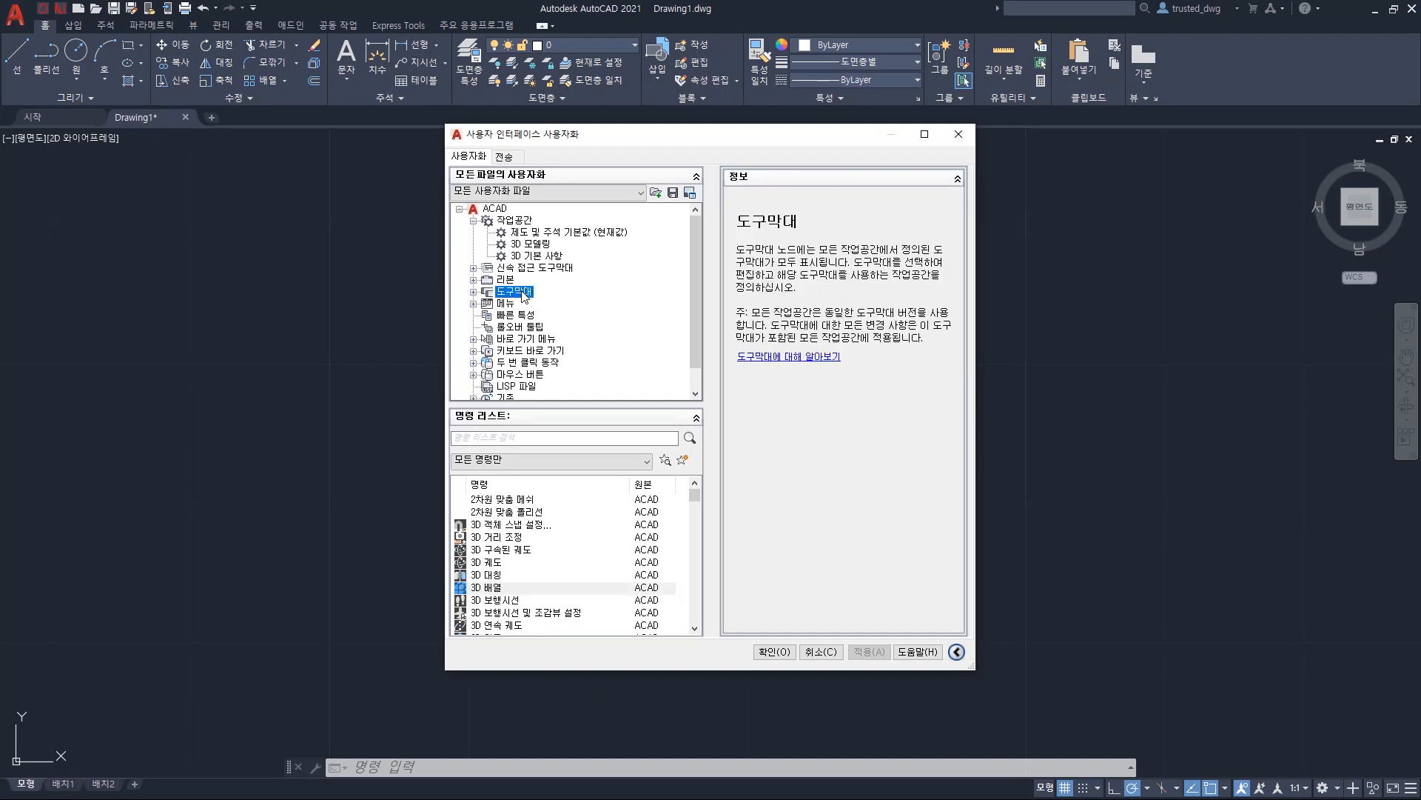
pyautogui.doubleClick(509, 293)
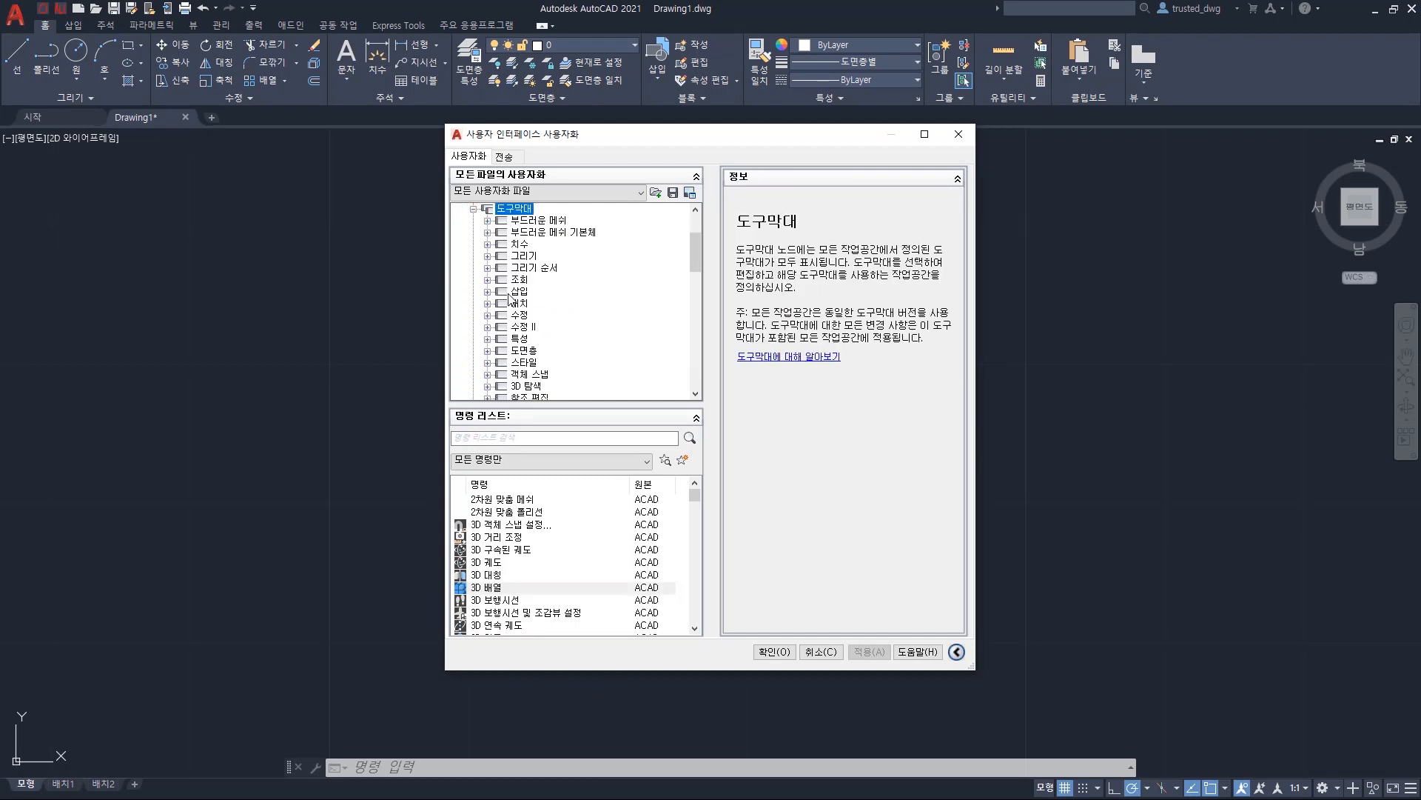
pyautogui.doubleClick(516, 244)
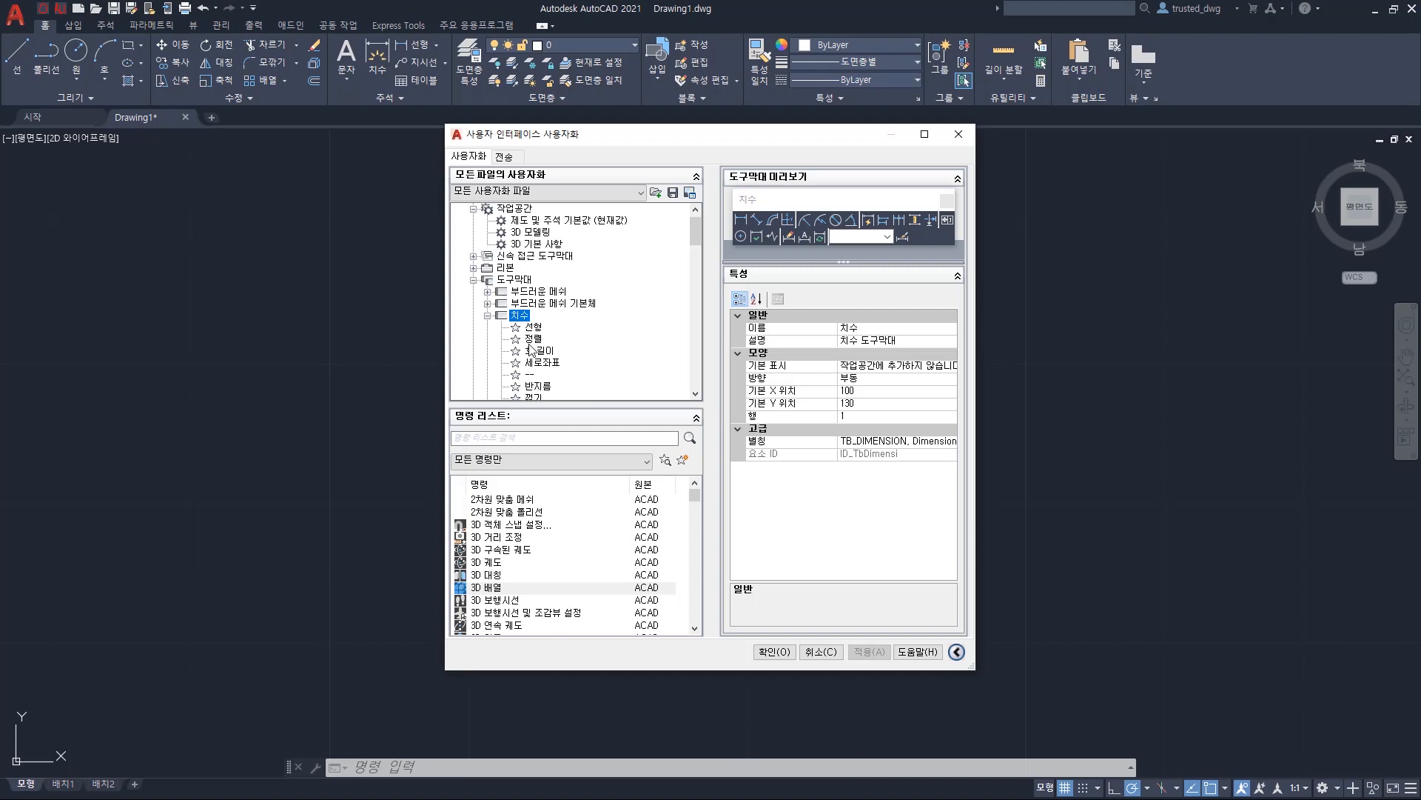
pyautogui.click(534, 328)
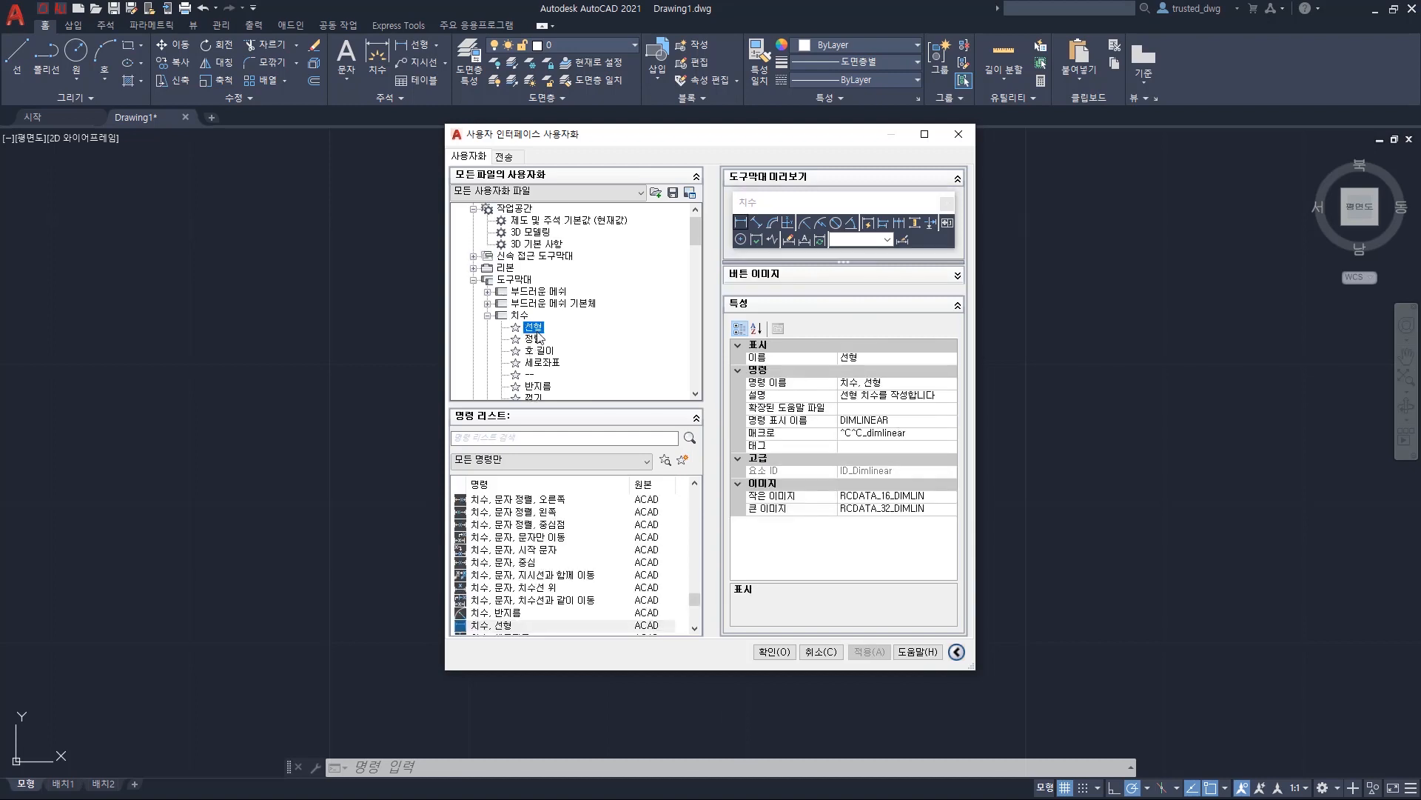
# Compare the 선형 item's display name with its command name in the properties
pyautogui.click(778, 382)
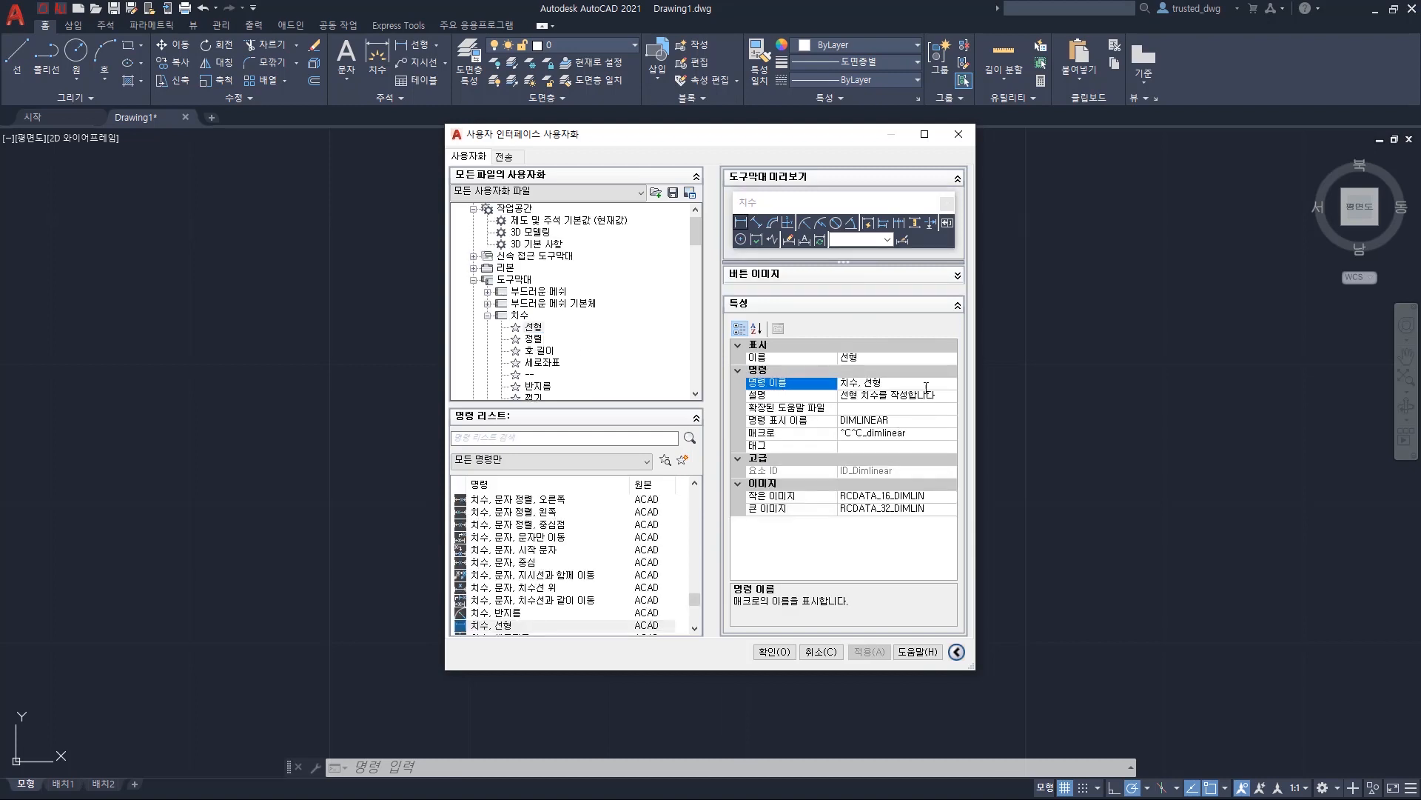
pyautogui.click(759, 358)
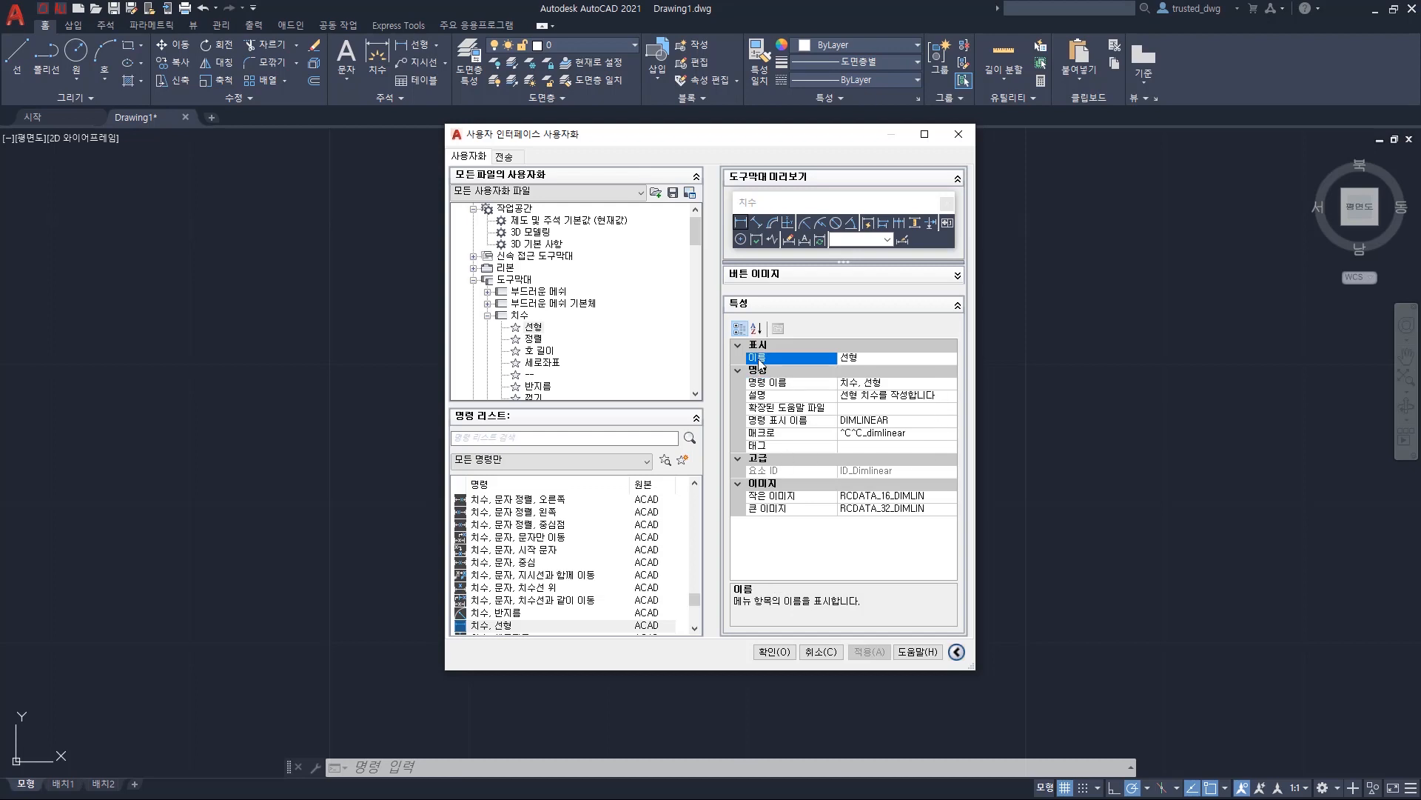
pyautogui.click(871, 382)
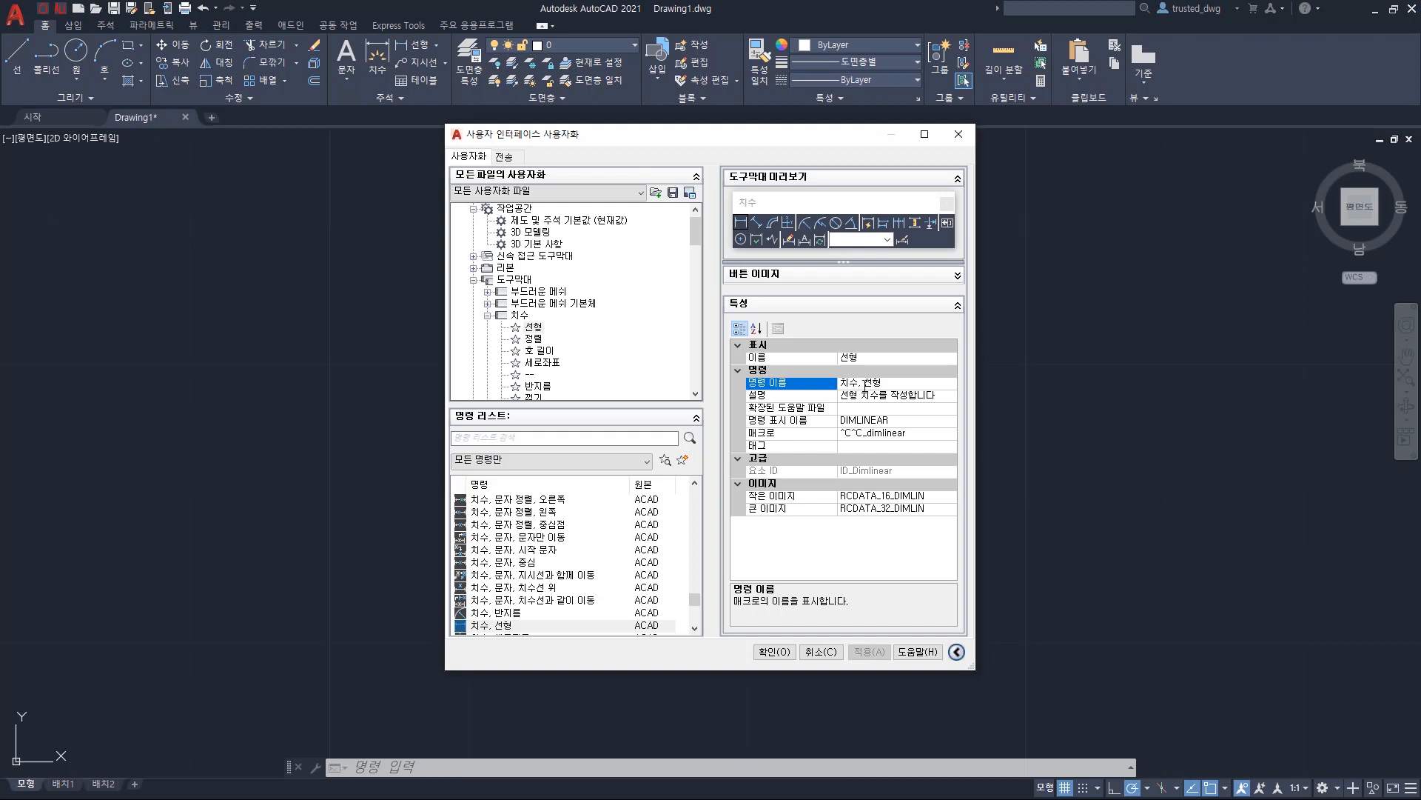
pyautogui.click(866, 384)
pyautogui.click(836, 358)
pyautogui.click(835, 358)
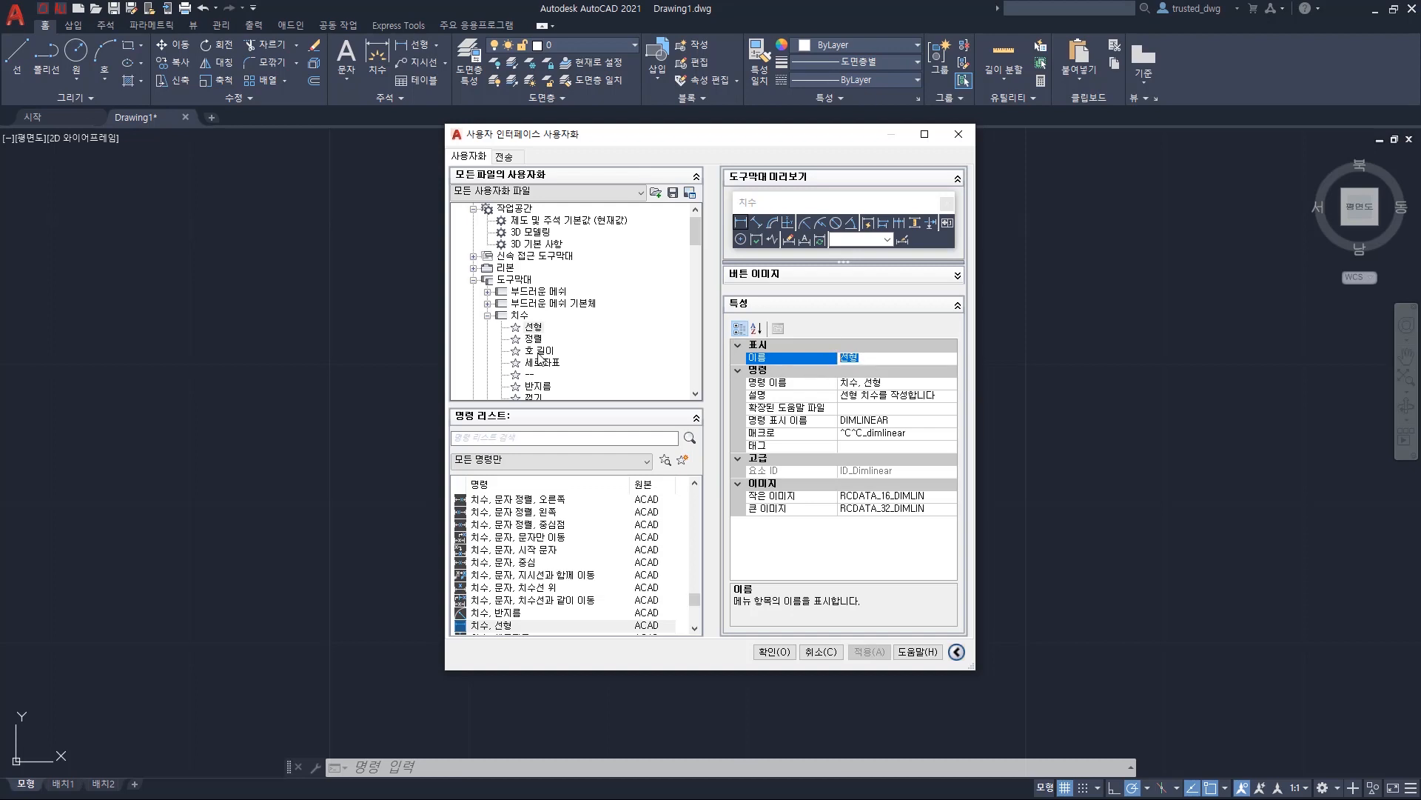
pyautogui.click(763, 382)
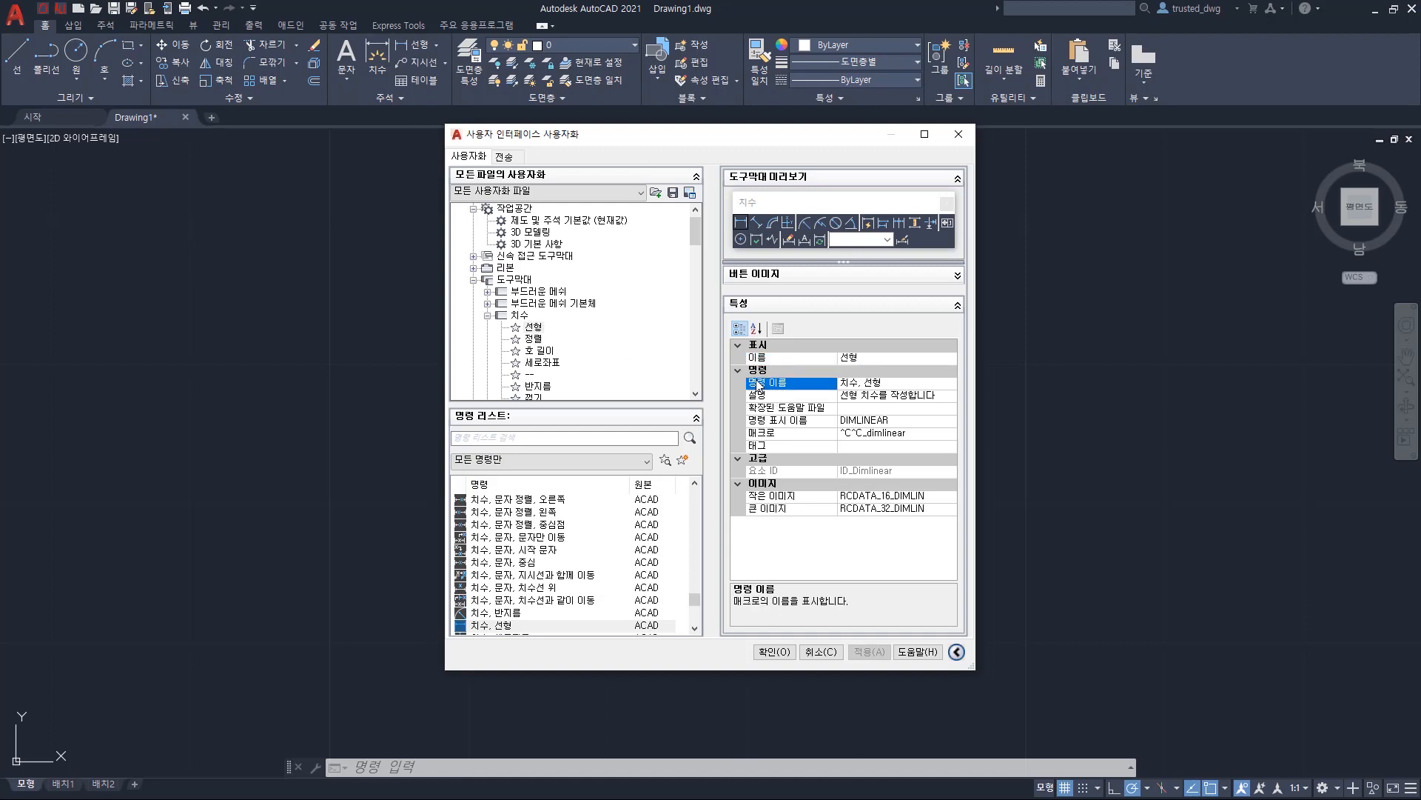
pyautogui.click(862, 382)
pyautogui.click(858, 358)
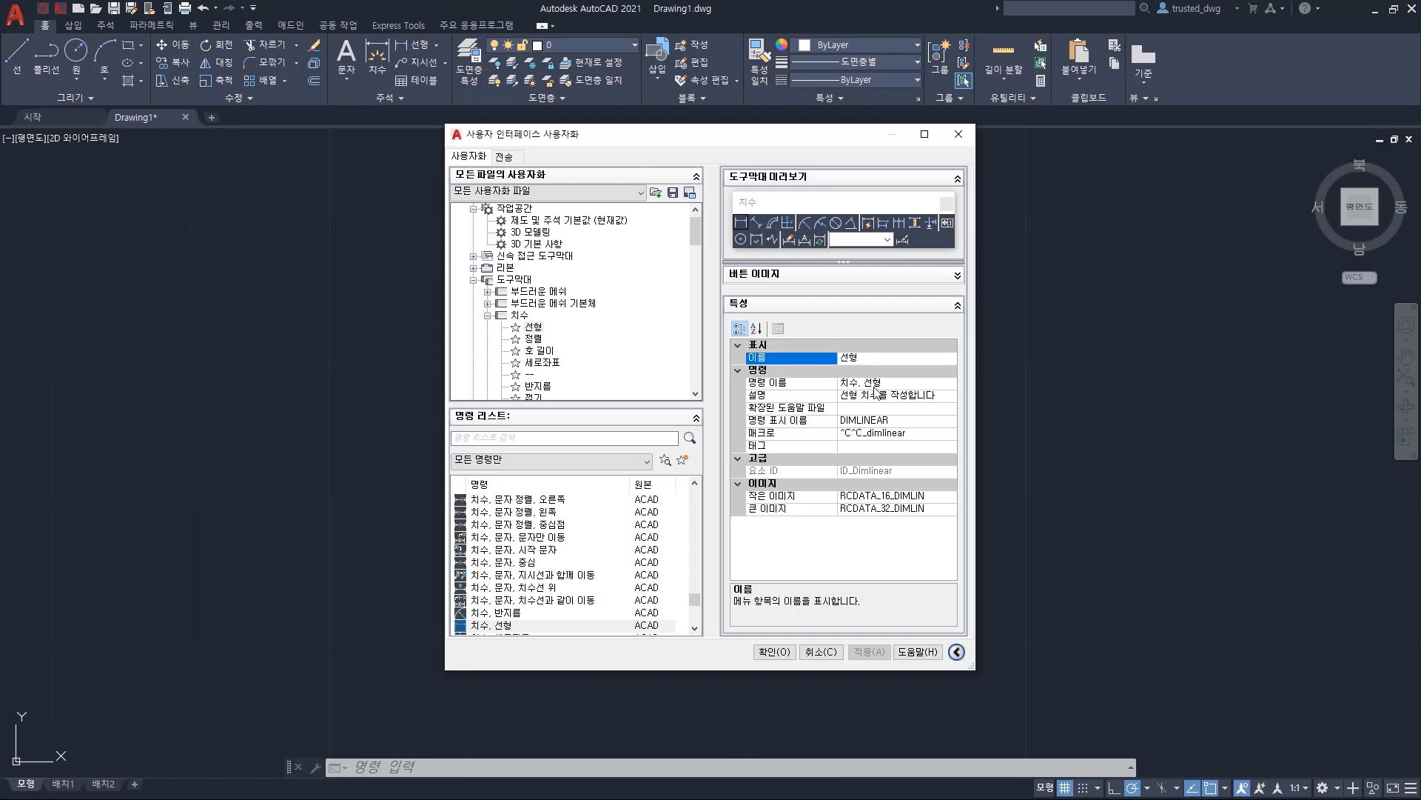
pyautogui.click(821, 382)
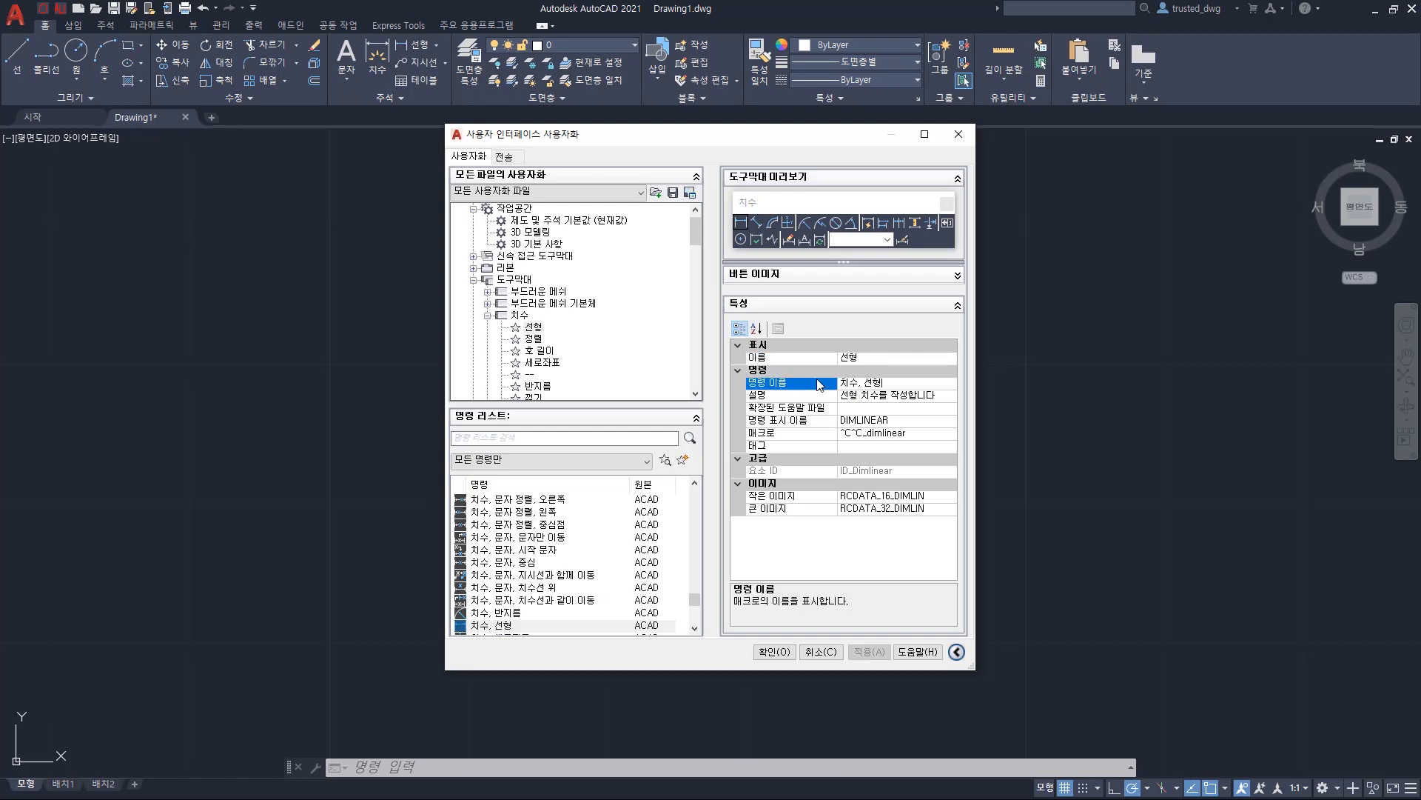
pyautogui.click(535, 328)
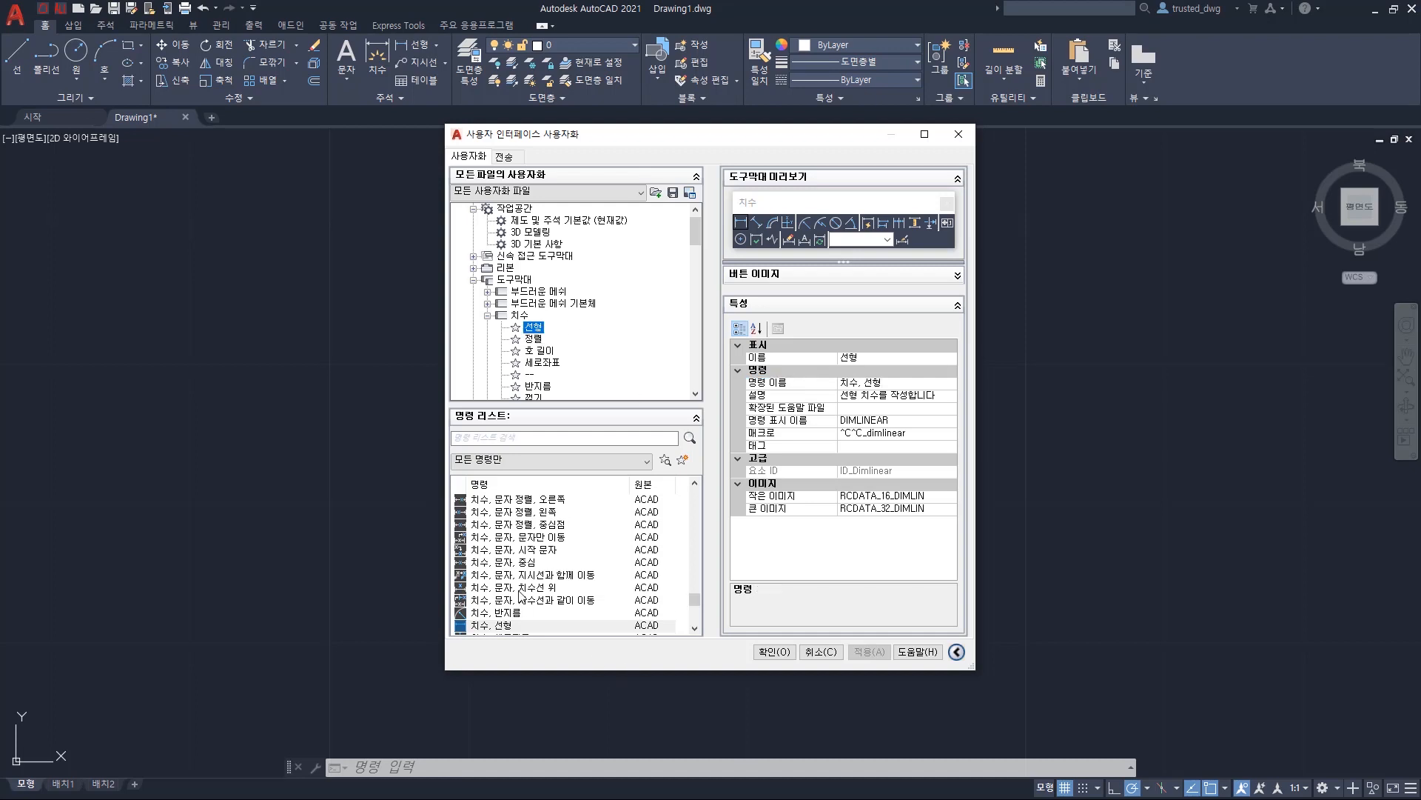
# Compare the properties of the 치수, 선형 command in the command list with the 선형 item of the 치수 toolbar
pyautogui.click(503, 626)
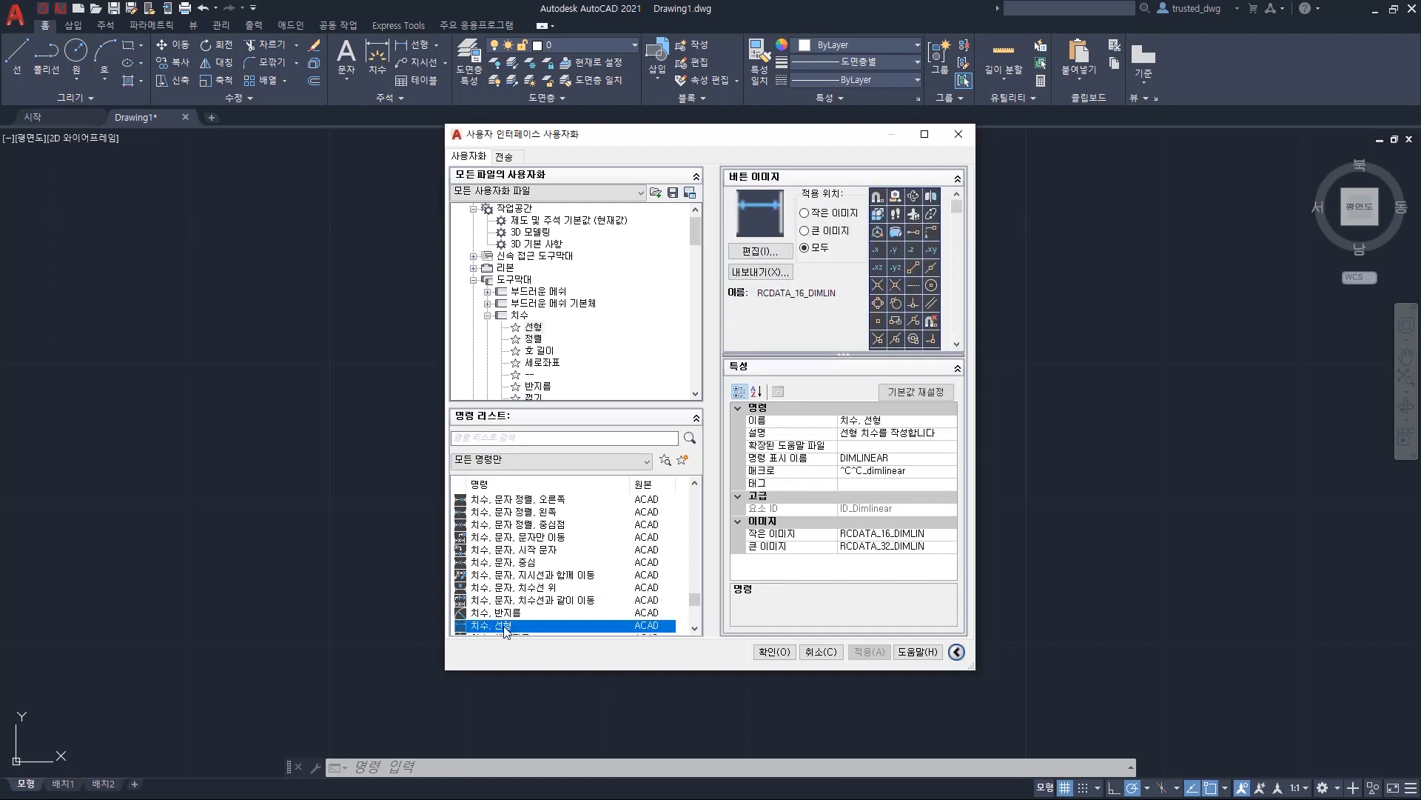
pyautogui.click(537, 331)
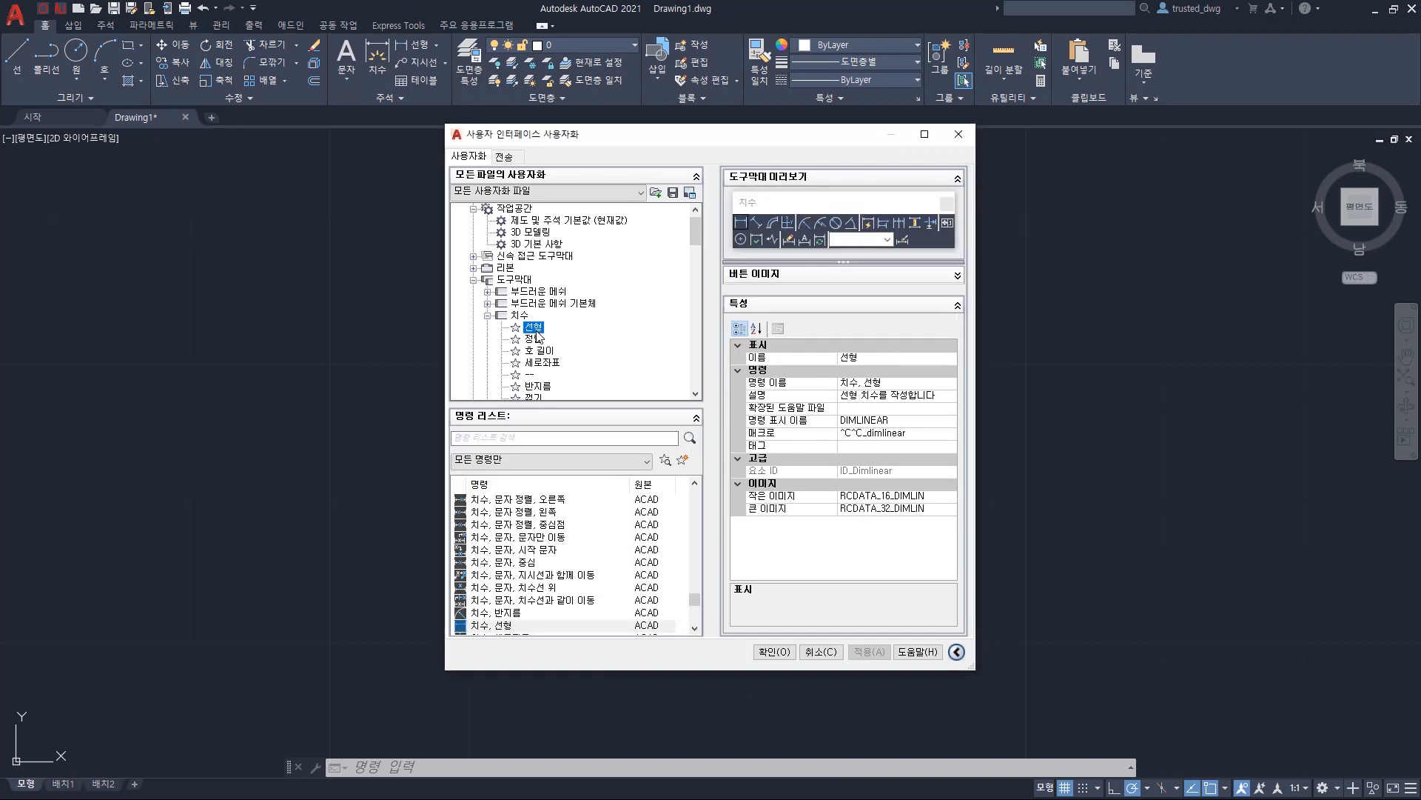
pyautogui.click(505, 626)
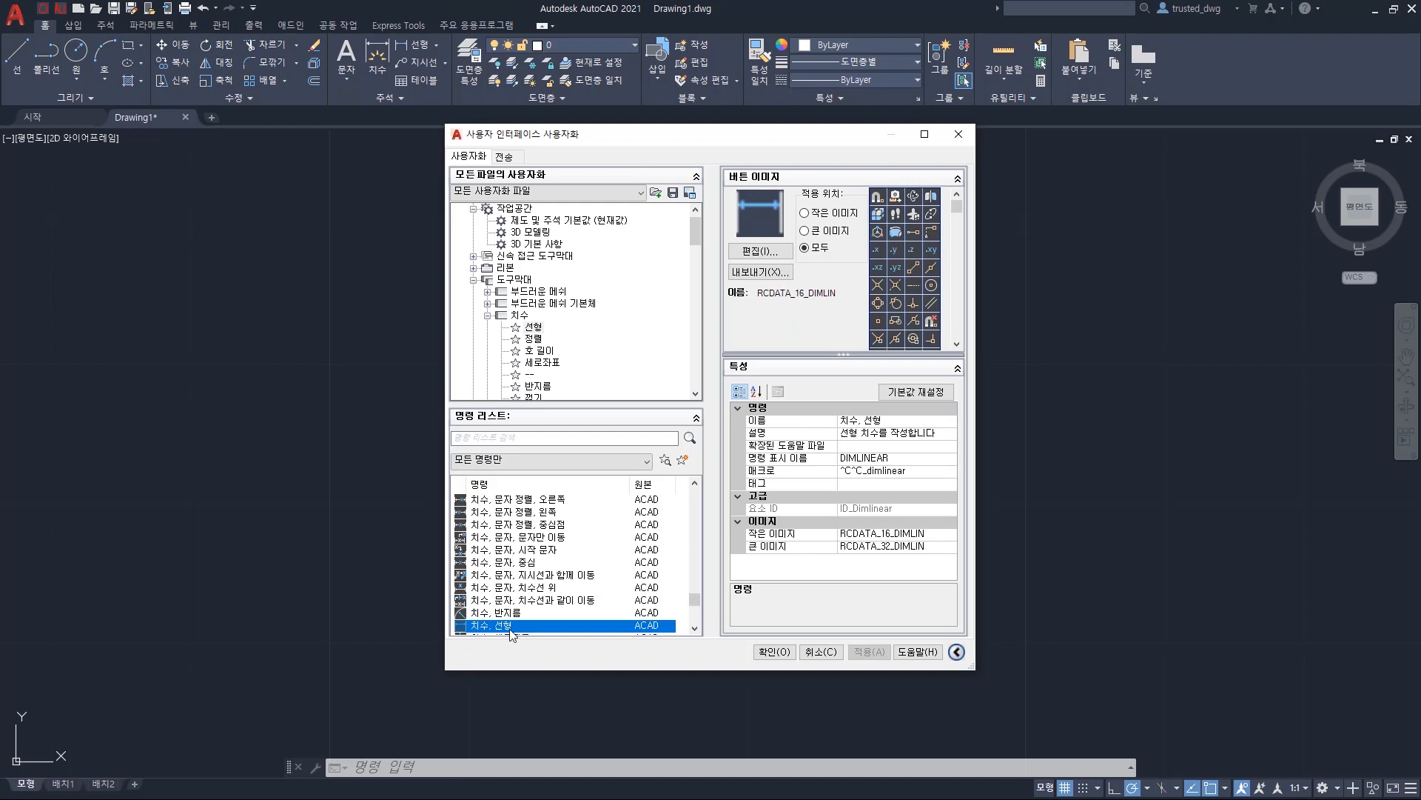
pyautogui.click(536, 332)
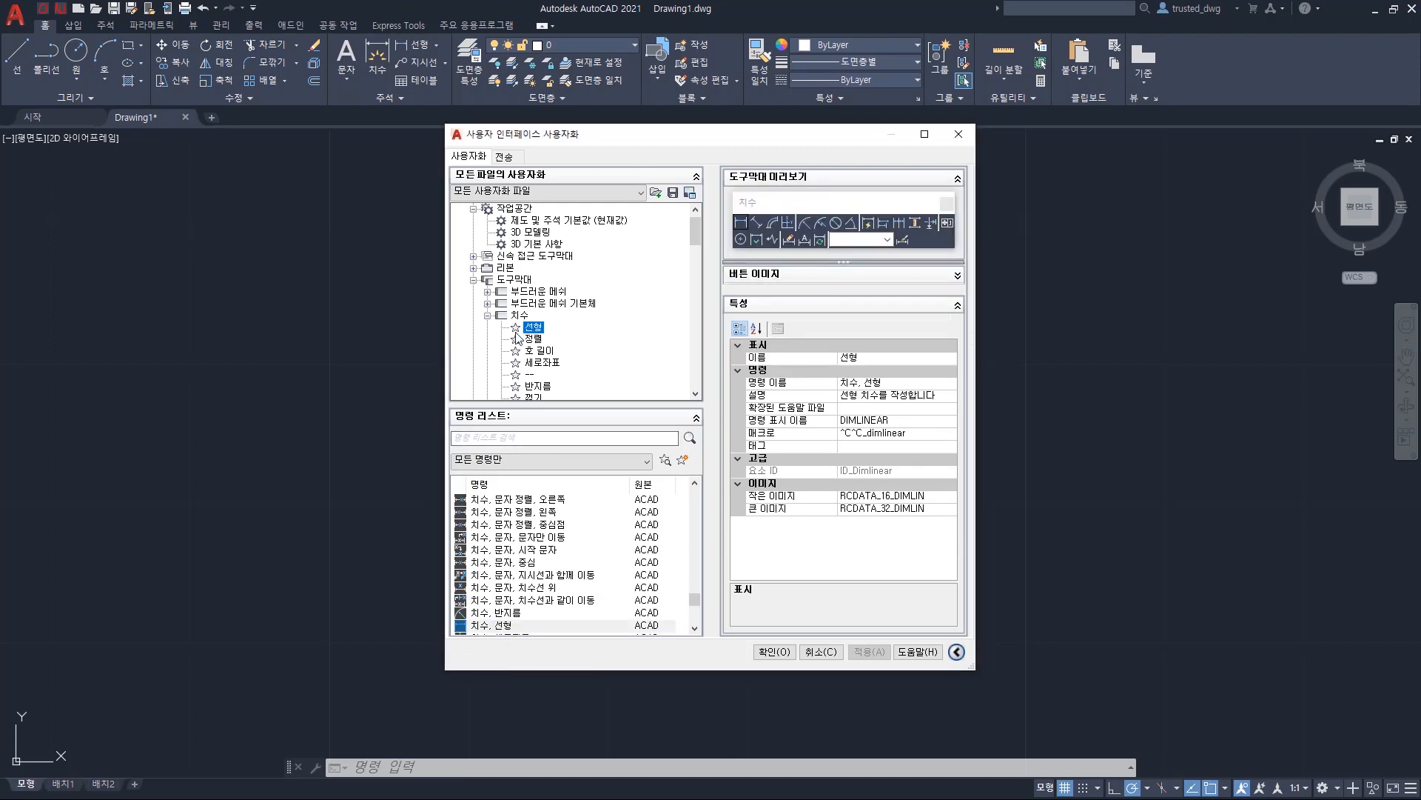
pyautogui.click(511, 280)
pyautogui.click(532, 327)
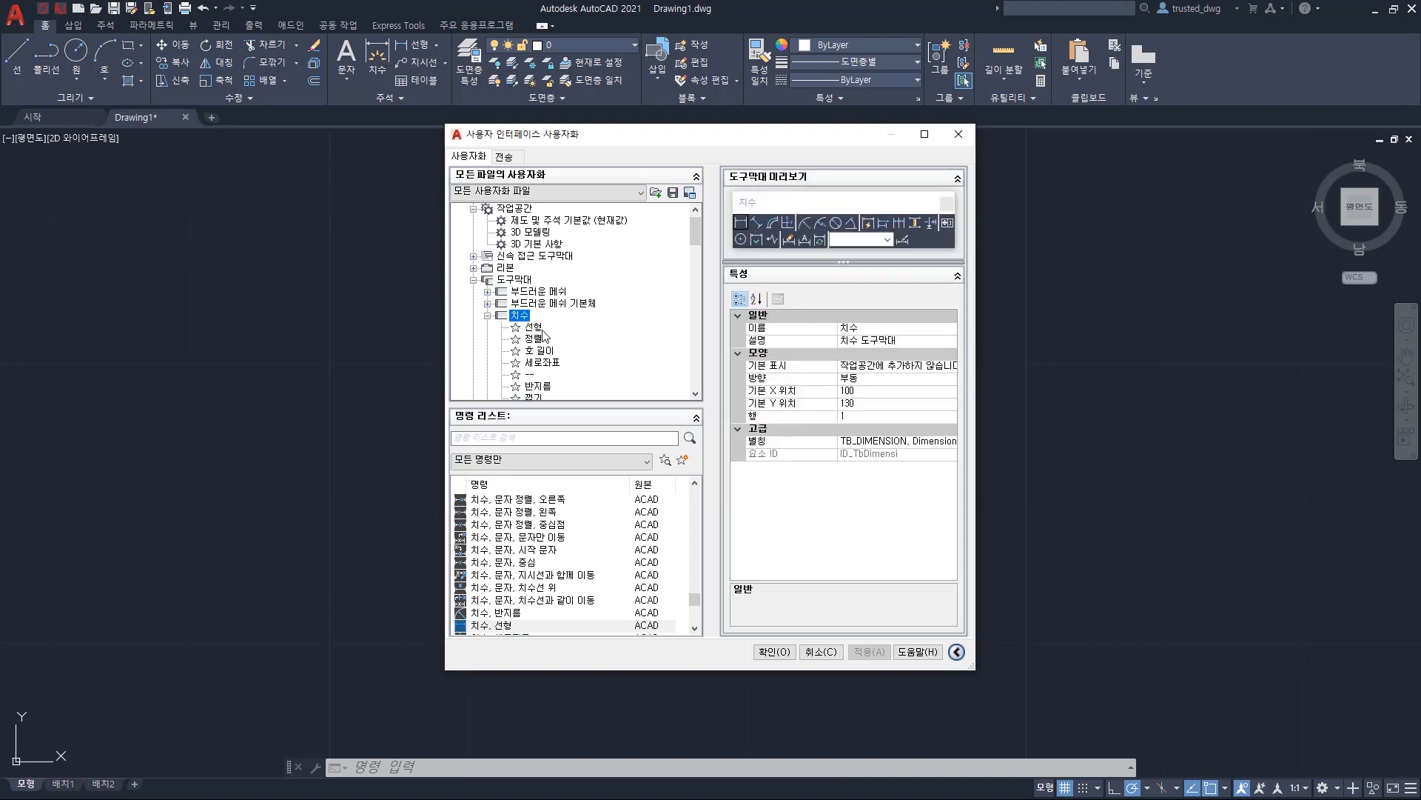
# Find the 선형 치수 item in the 치수 menu and examine its display name and command name alongside the 호 길이 item
pyautogui.scroll(-10, 543, 337)
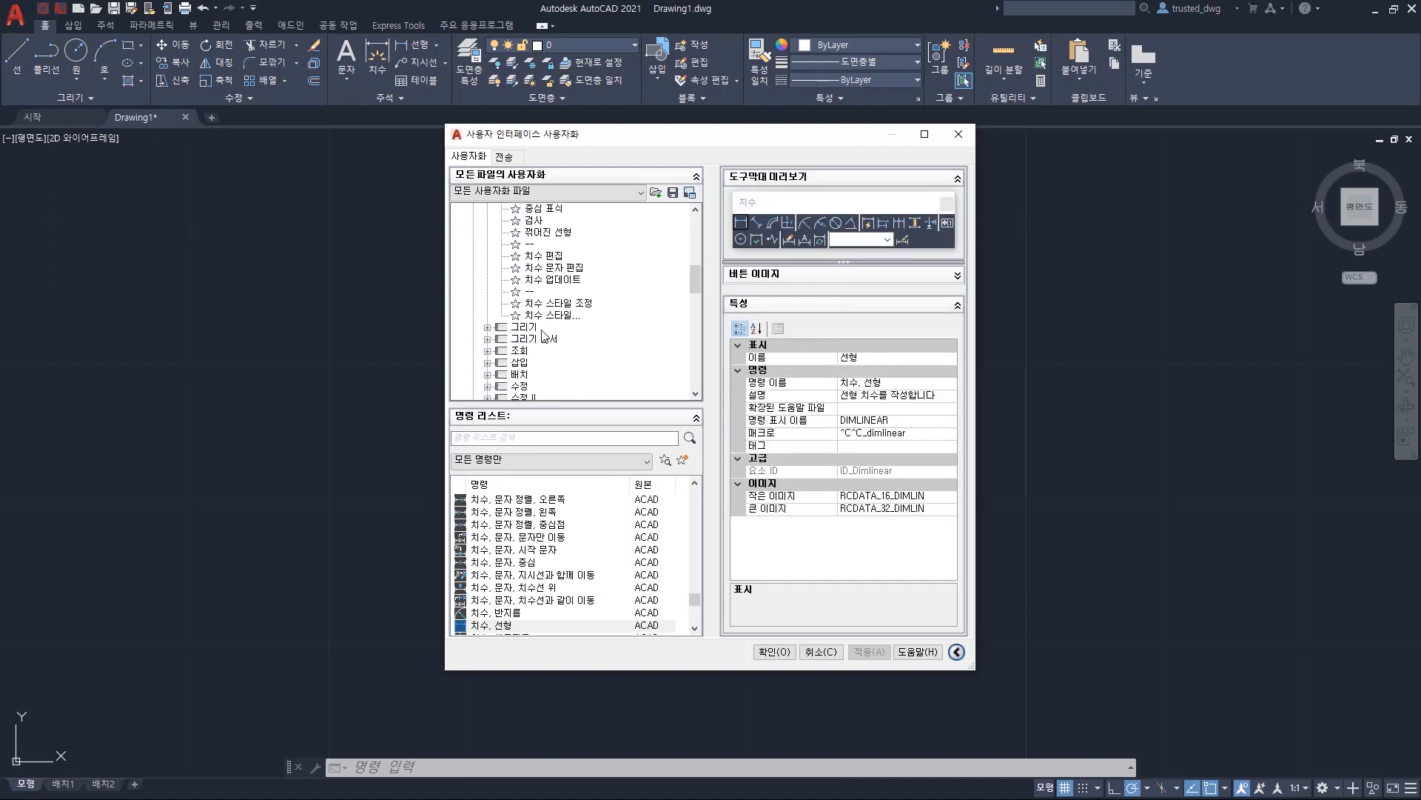
pyautogui.scroll(-5, 544, 336)
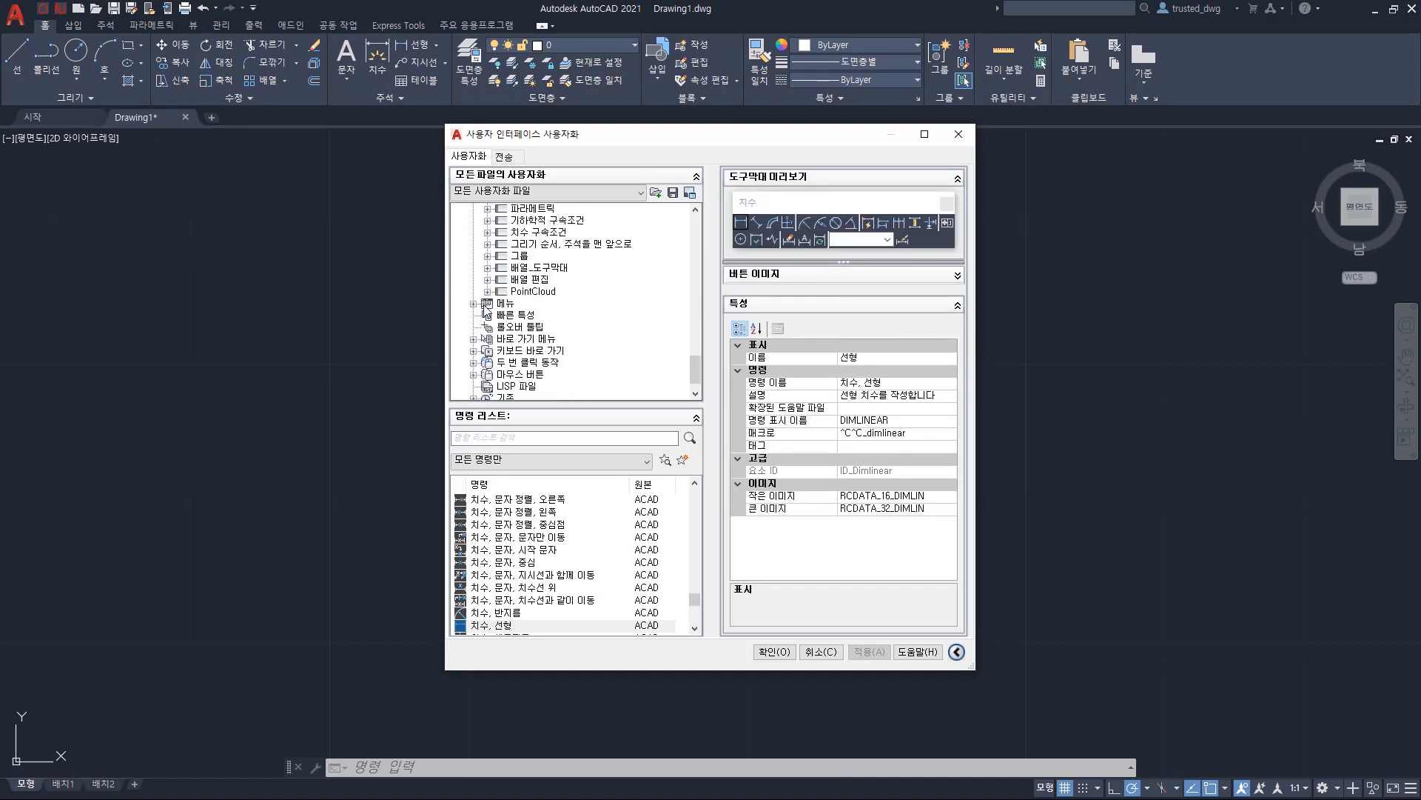
pyautogui.scroll(15, 476, 309)
pyautogui.click(541, 245)
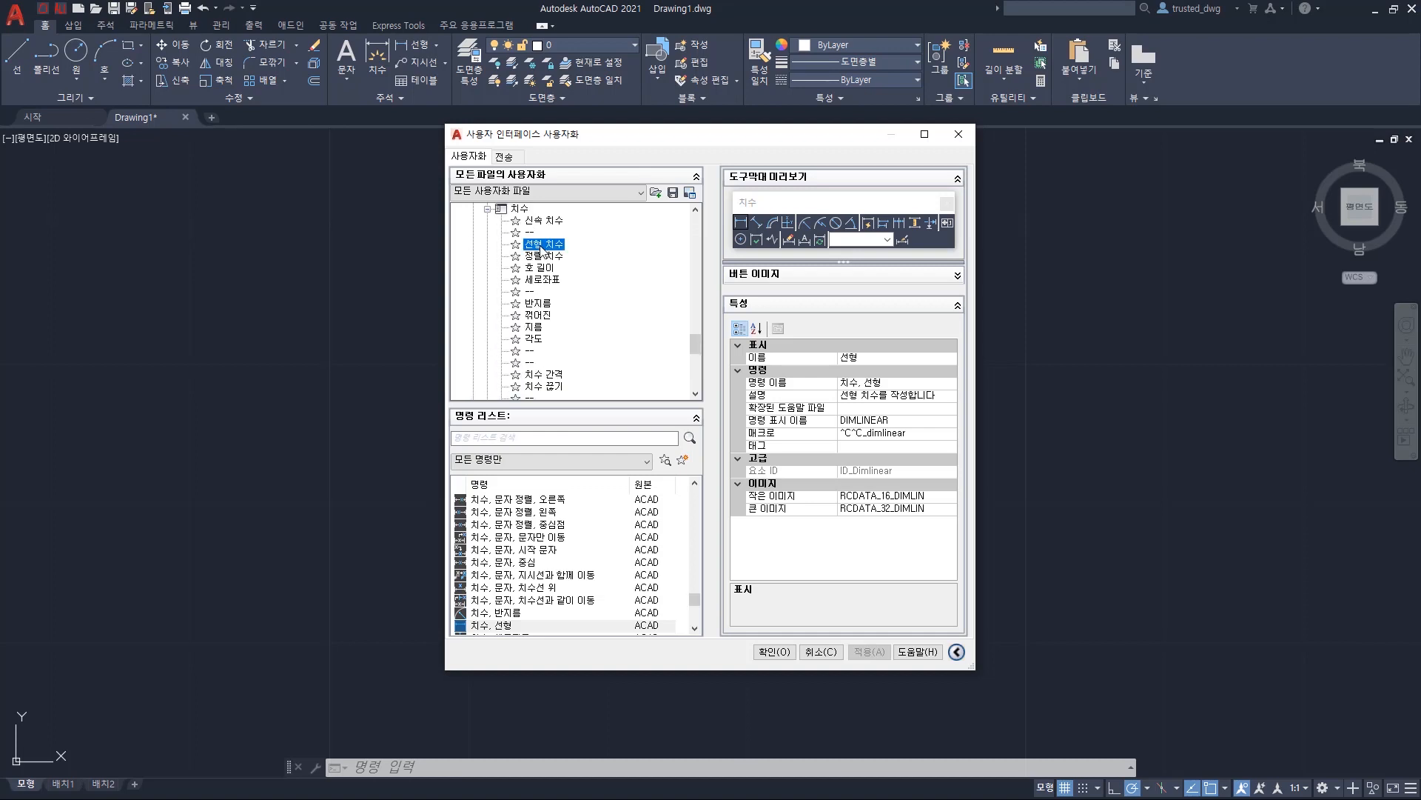
pyautogui.click(851, 445)
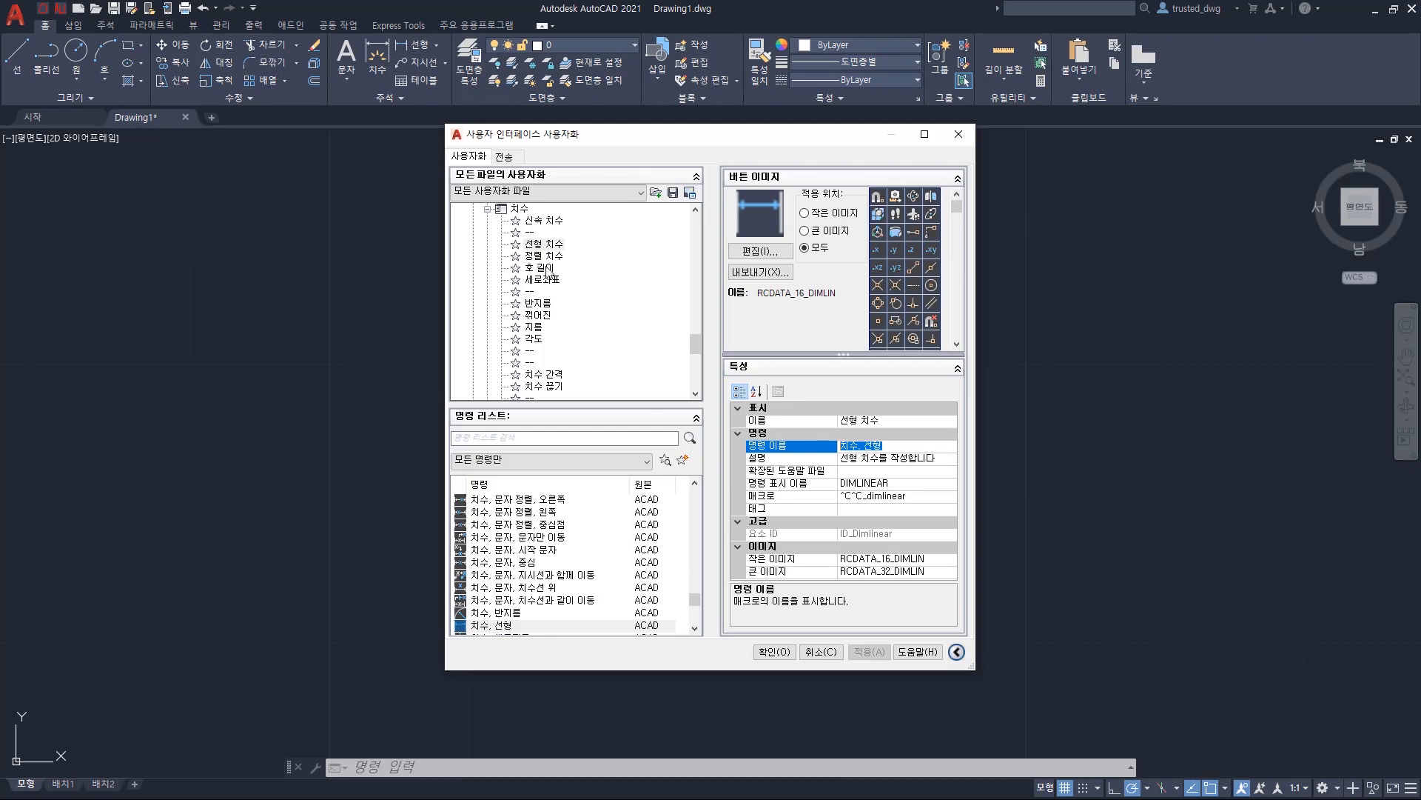
pyautogui.click(539, 245)
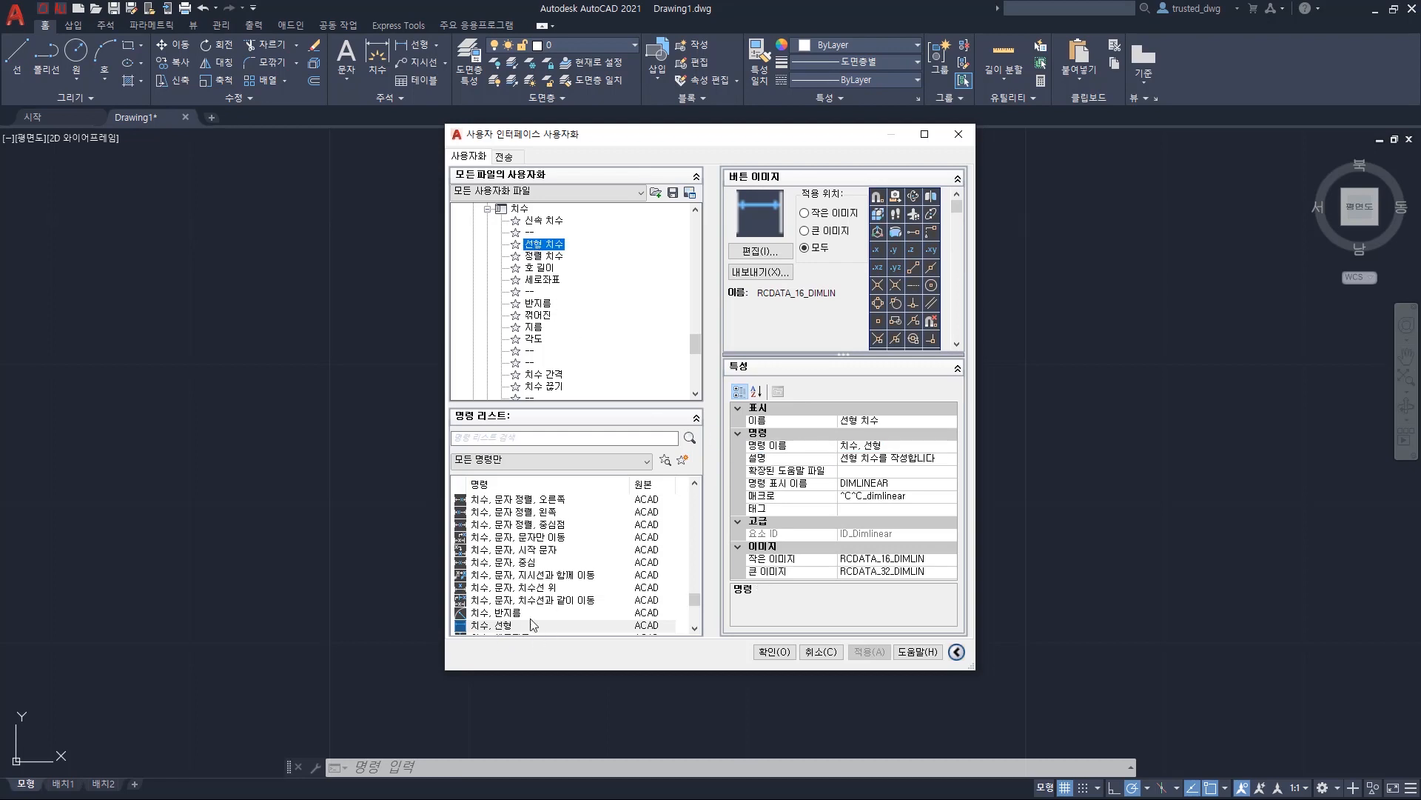
pyautogui.click(539, 269)
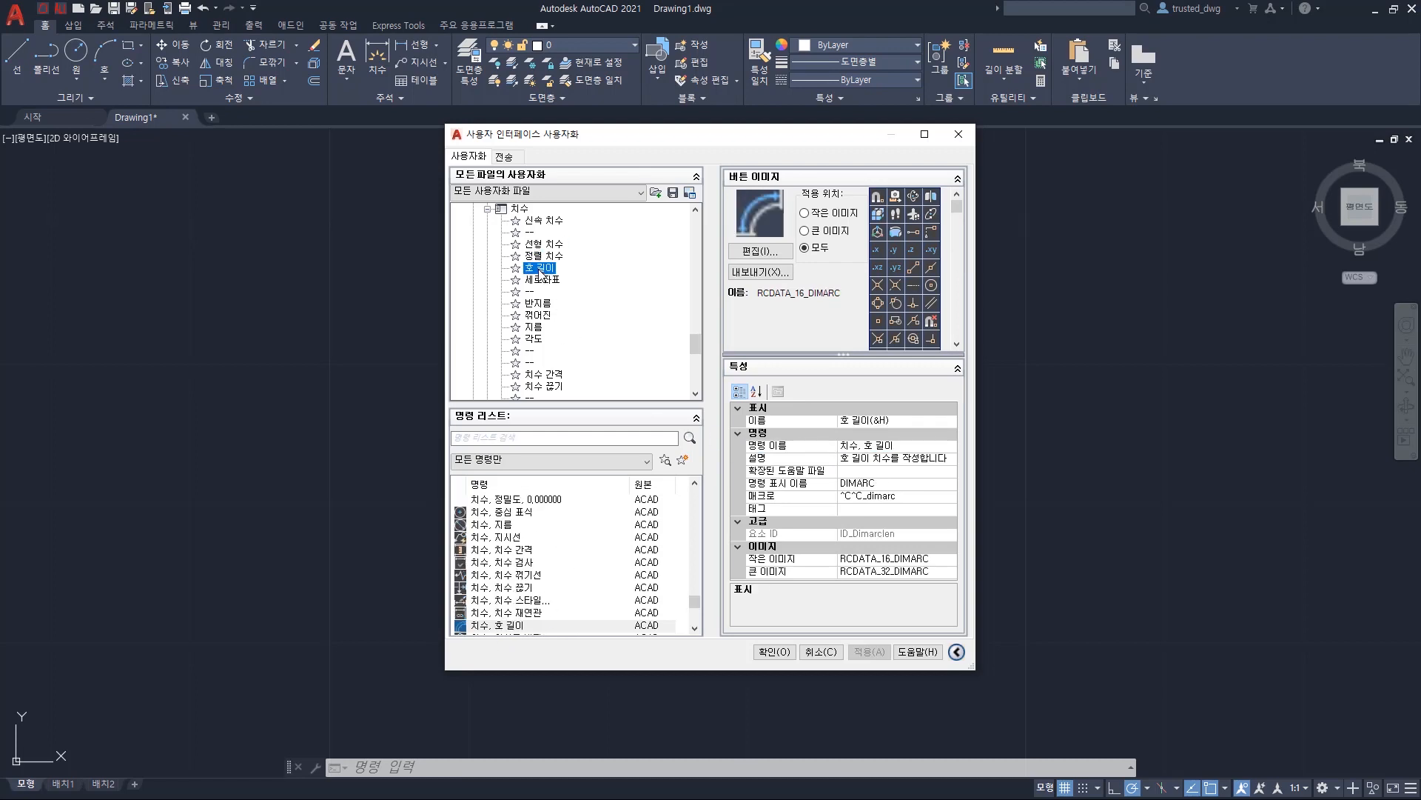
pyautogui.click(539, 244)
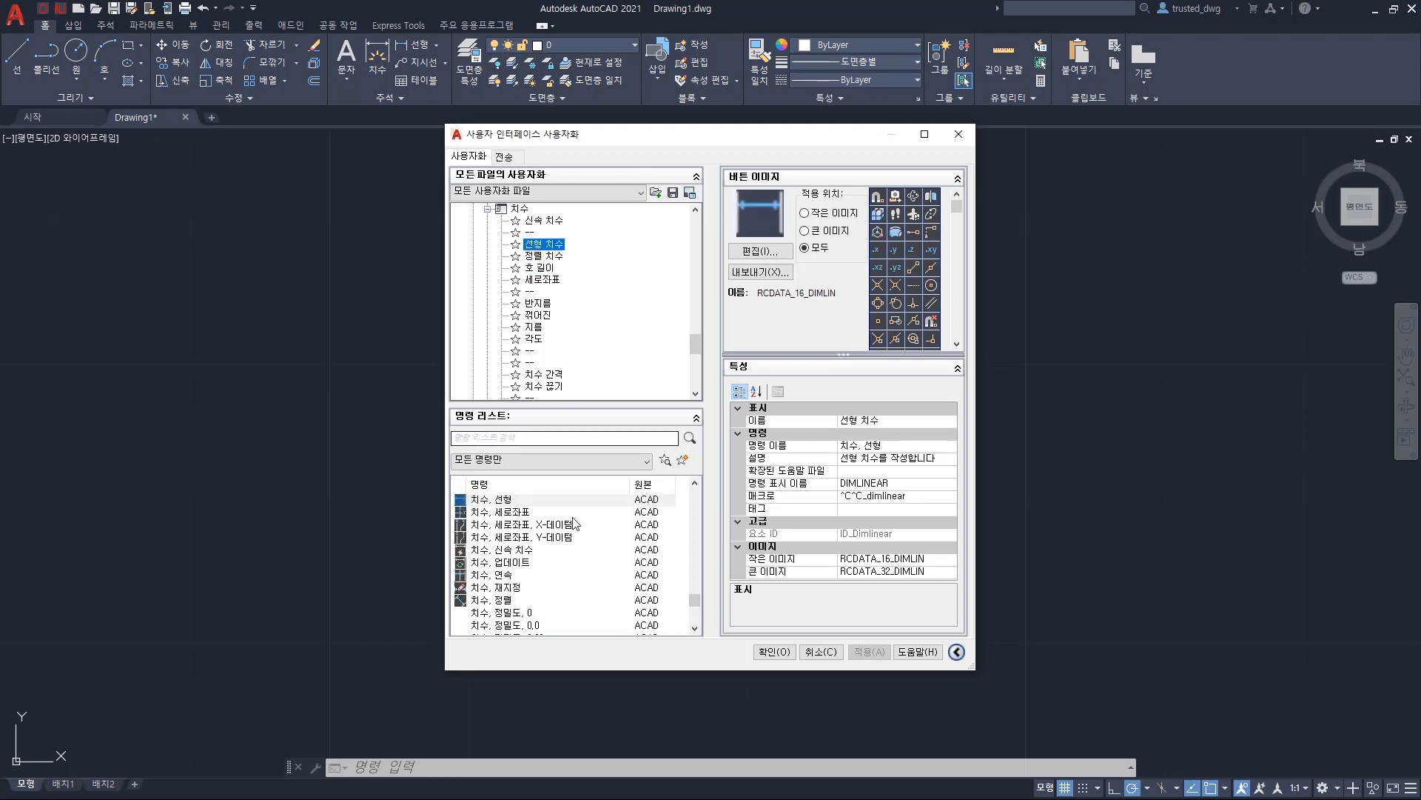
# Add an asterisk at the start of the 치수, 선형 command's macro so it reads *^C^C_dimlinear
pyautogui.click(501, 502)
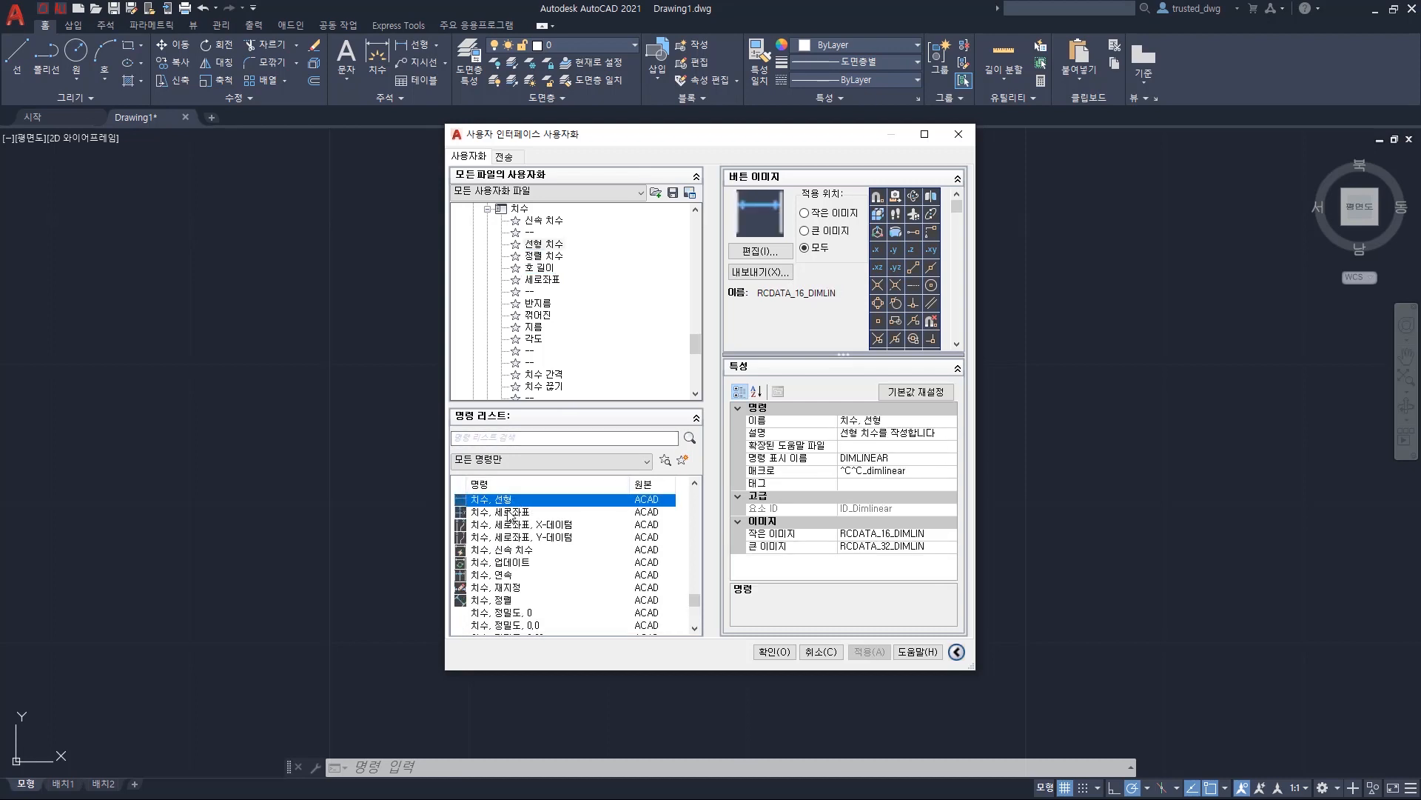
pyautogui.click(915, 469)
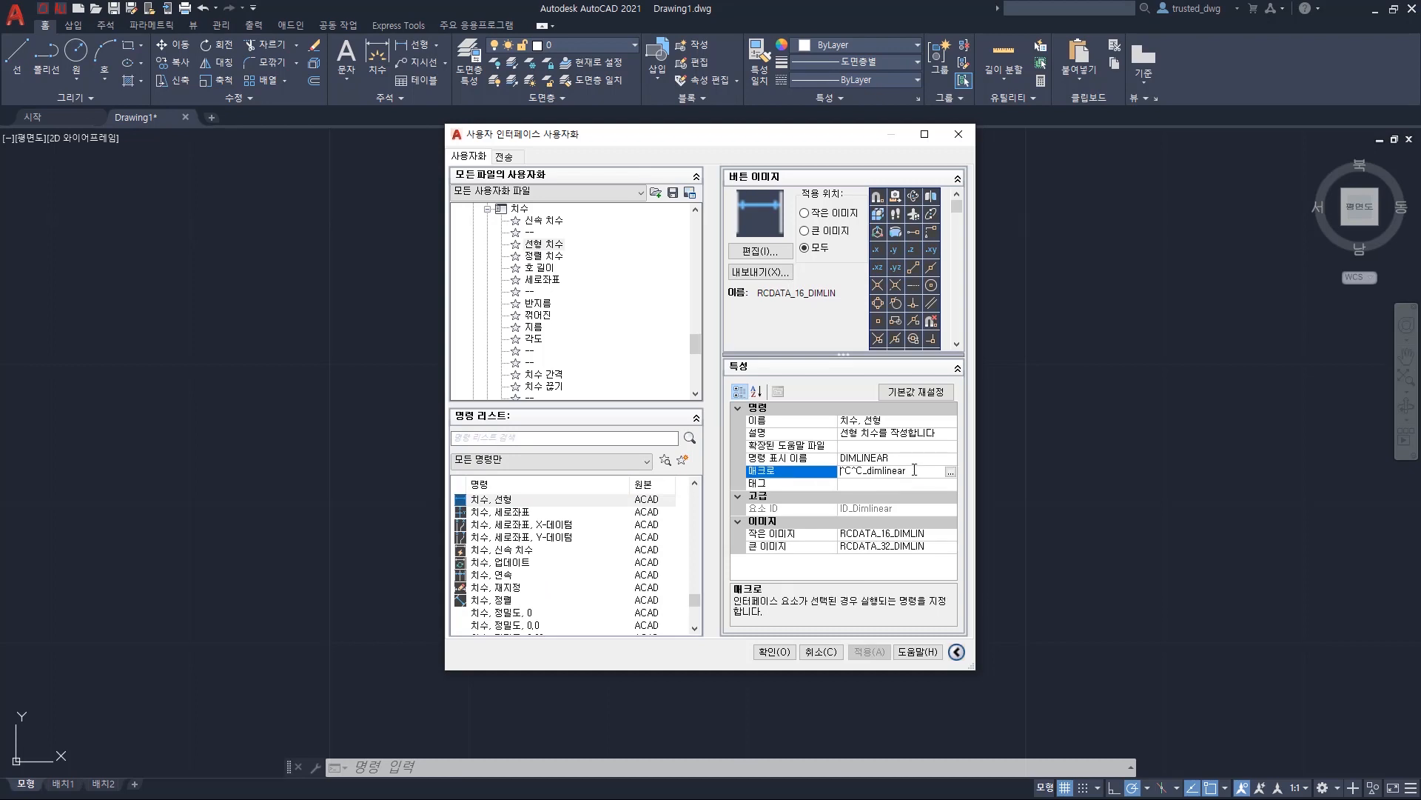
pyautogui.press('Home')
pyautogui.write('*')
pyautogui.press('Return')
# Check the macro of the 선형 치수 menu item and the 선형 item of the 치수 toolbar against the 치수, 선형 command
pyautogui.click(546, 246)
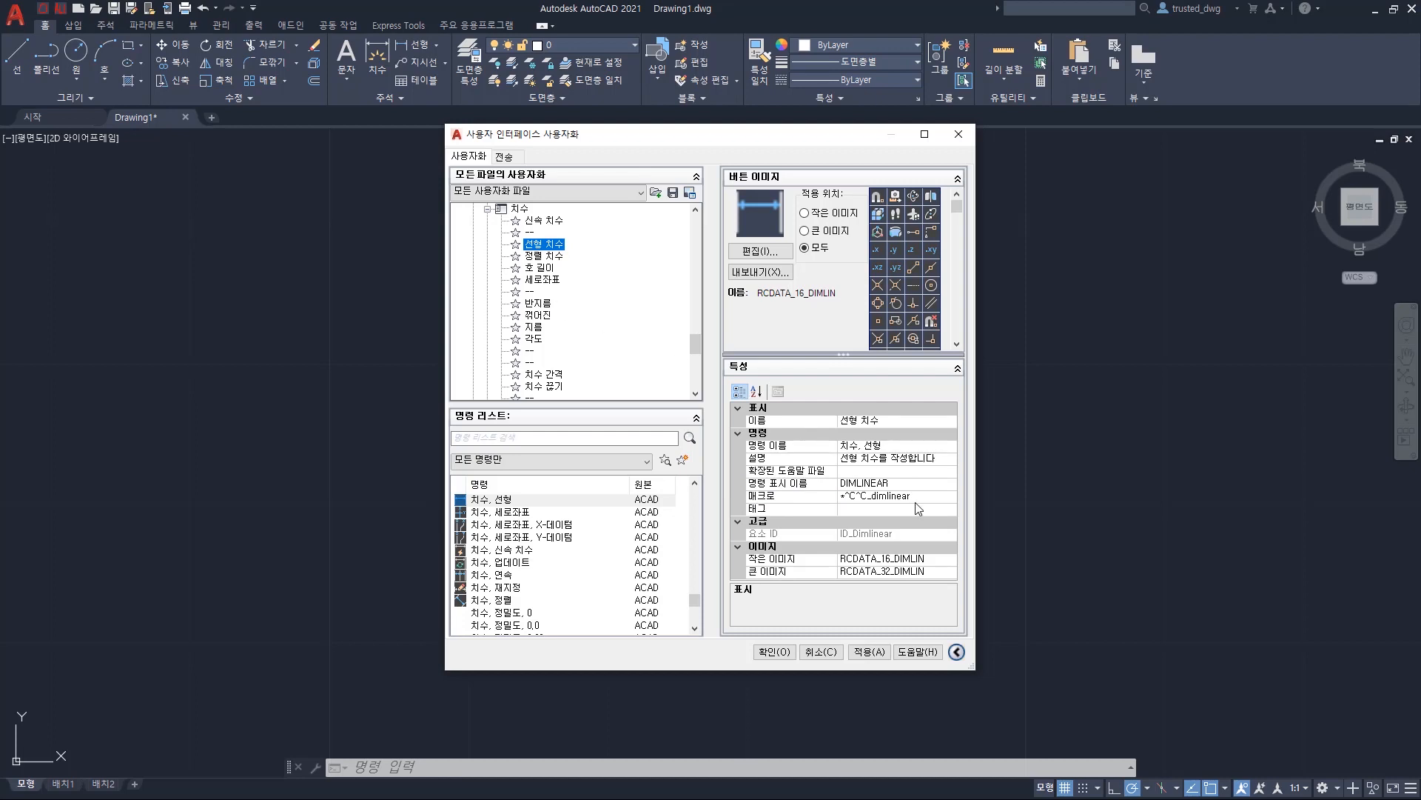
pyautogui.scroll(10, 525, 304)
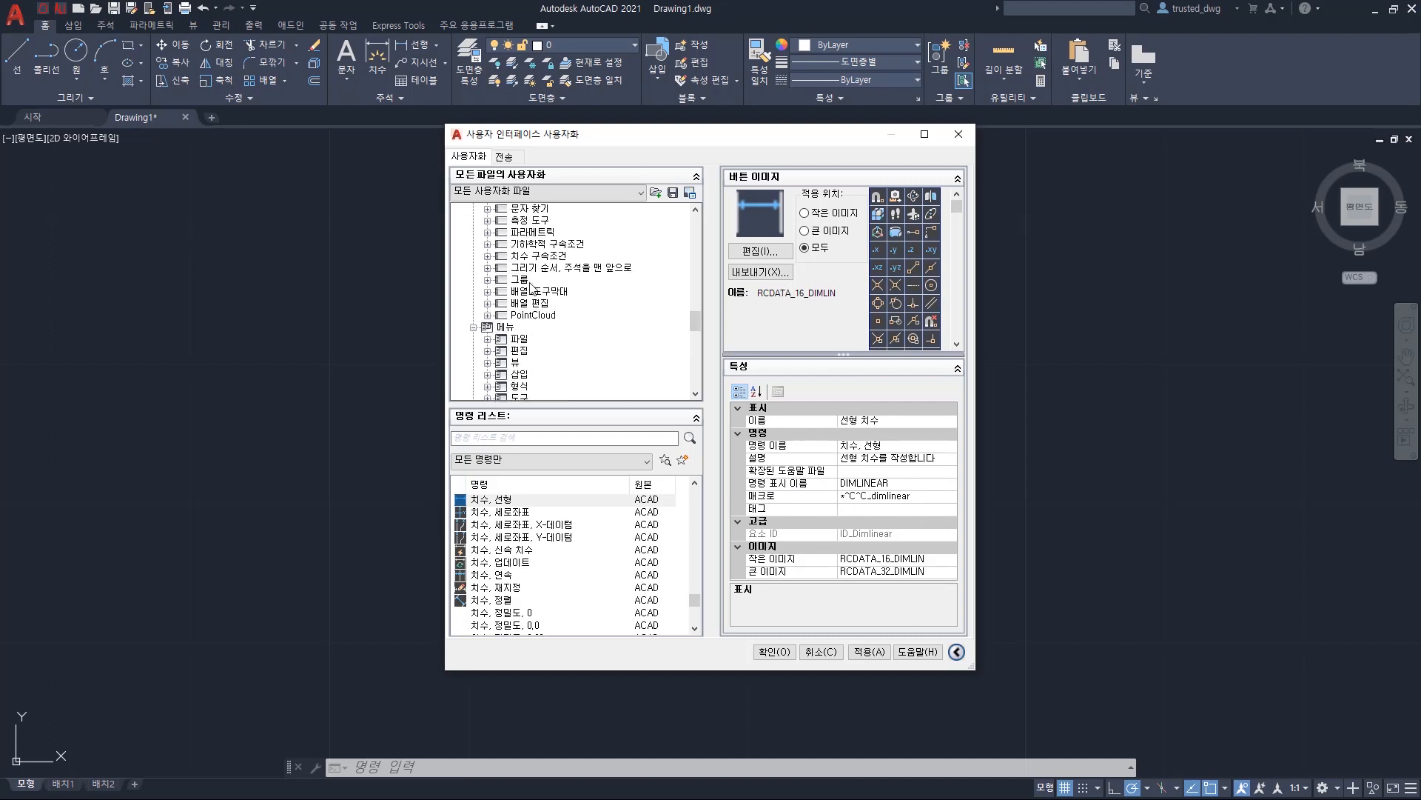
pyautogui.scroll(6, 526, 303)
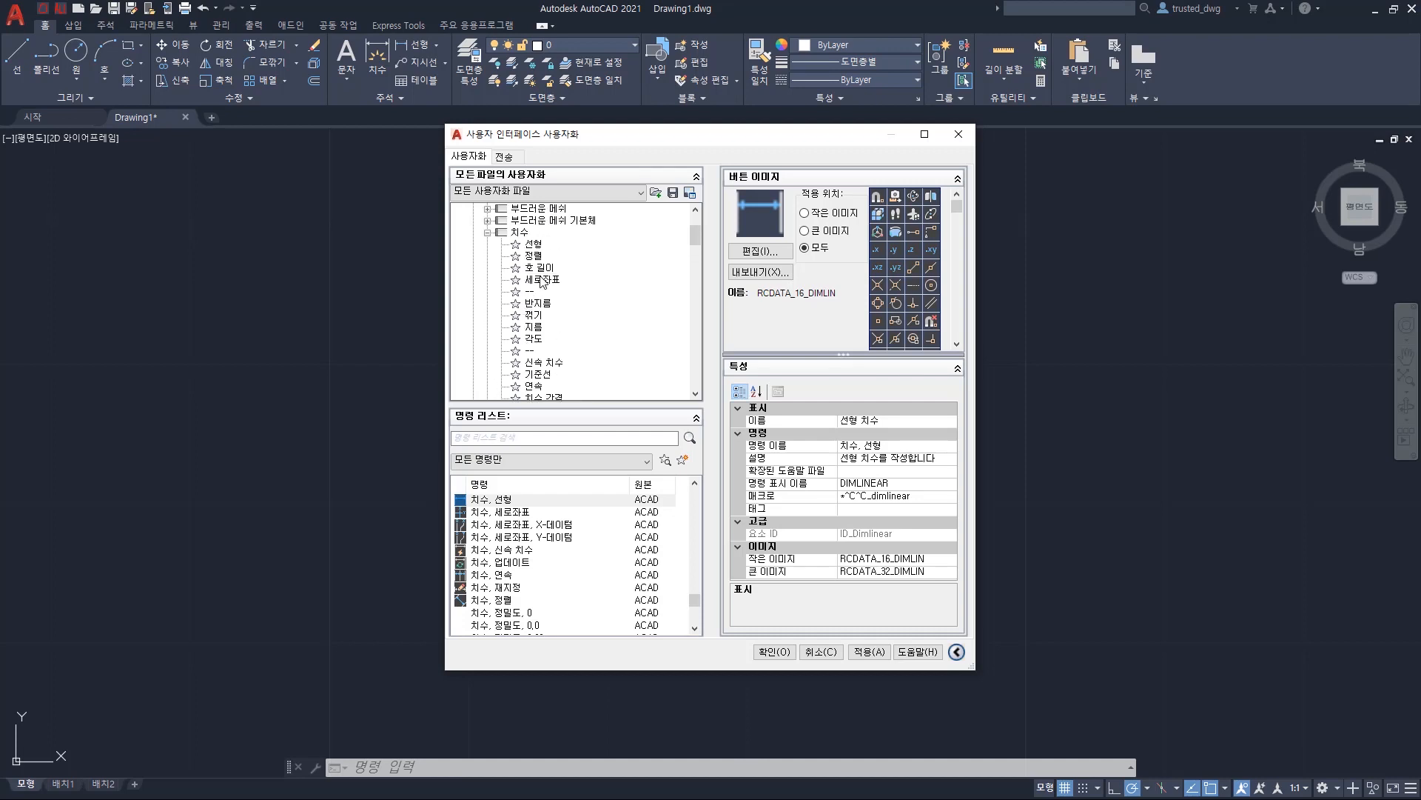
pyautogui.click(534, 245)
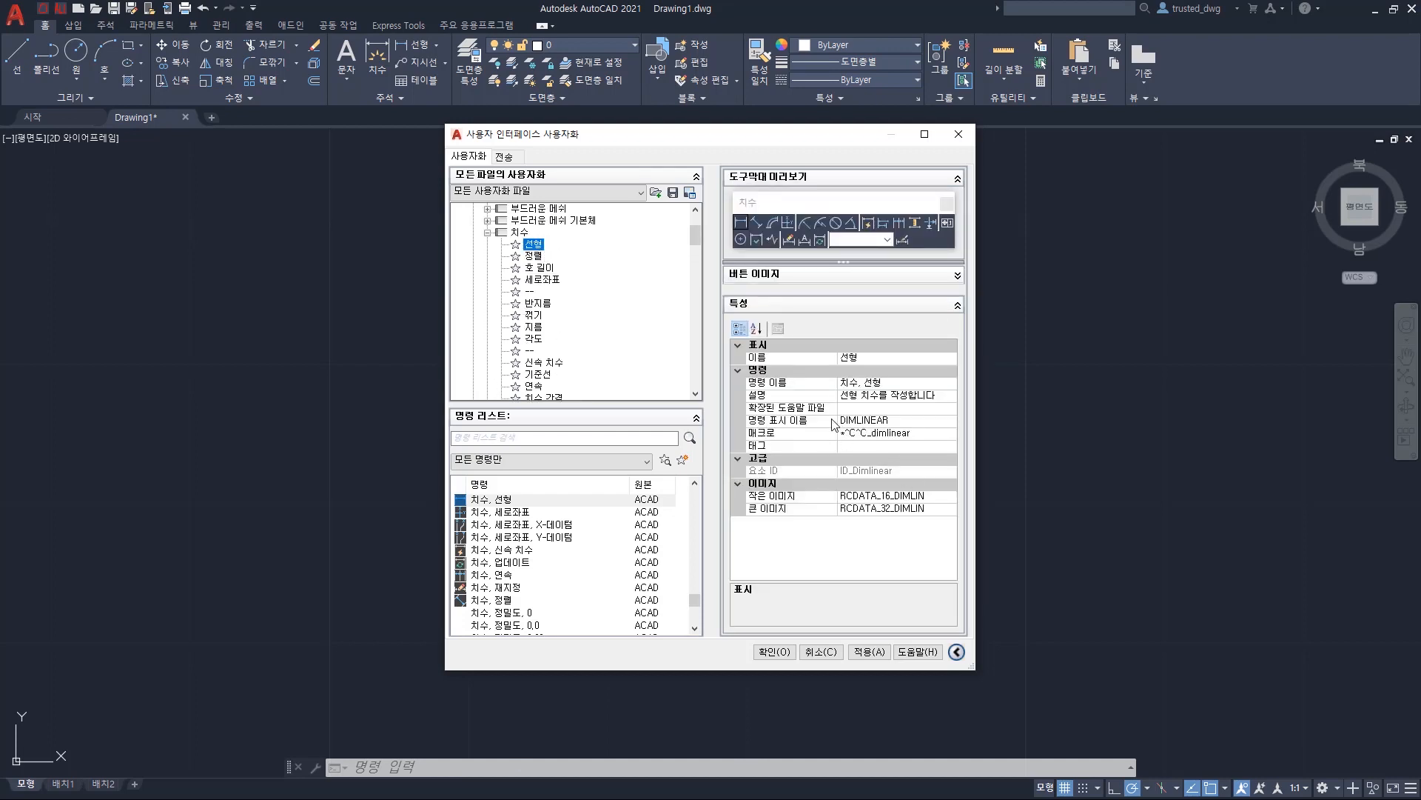
pyautogui.click(500, 500)
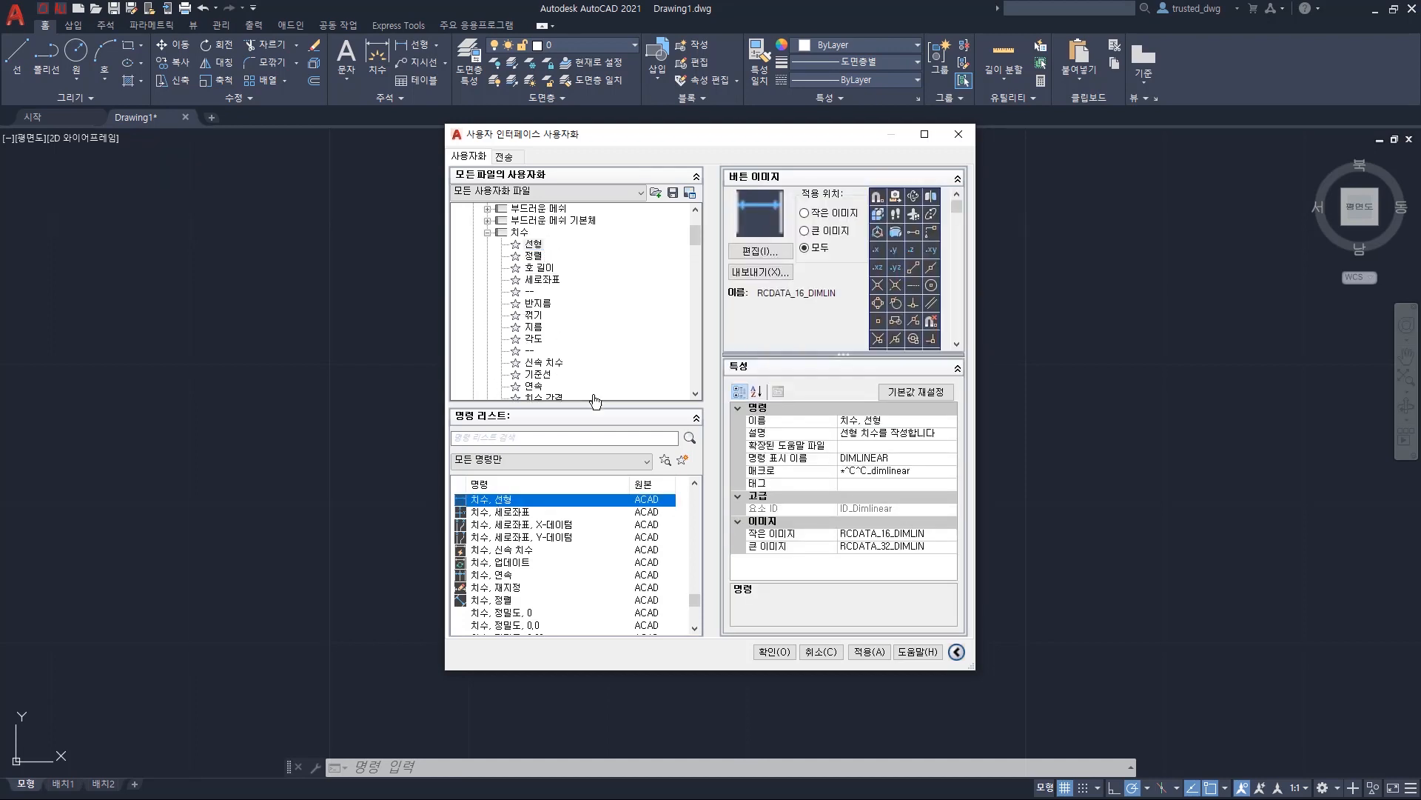
# Set the macro back to ^C^C_dimlinear through the 선형 item of the 치수 toolbar
pyautogui.click(536, 245)
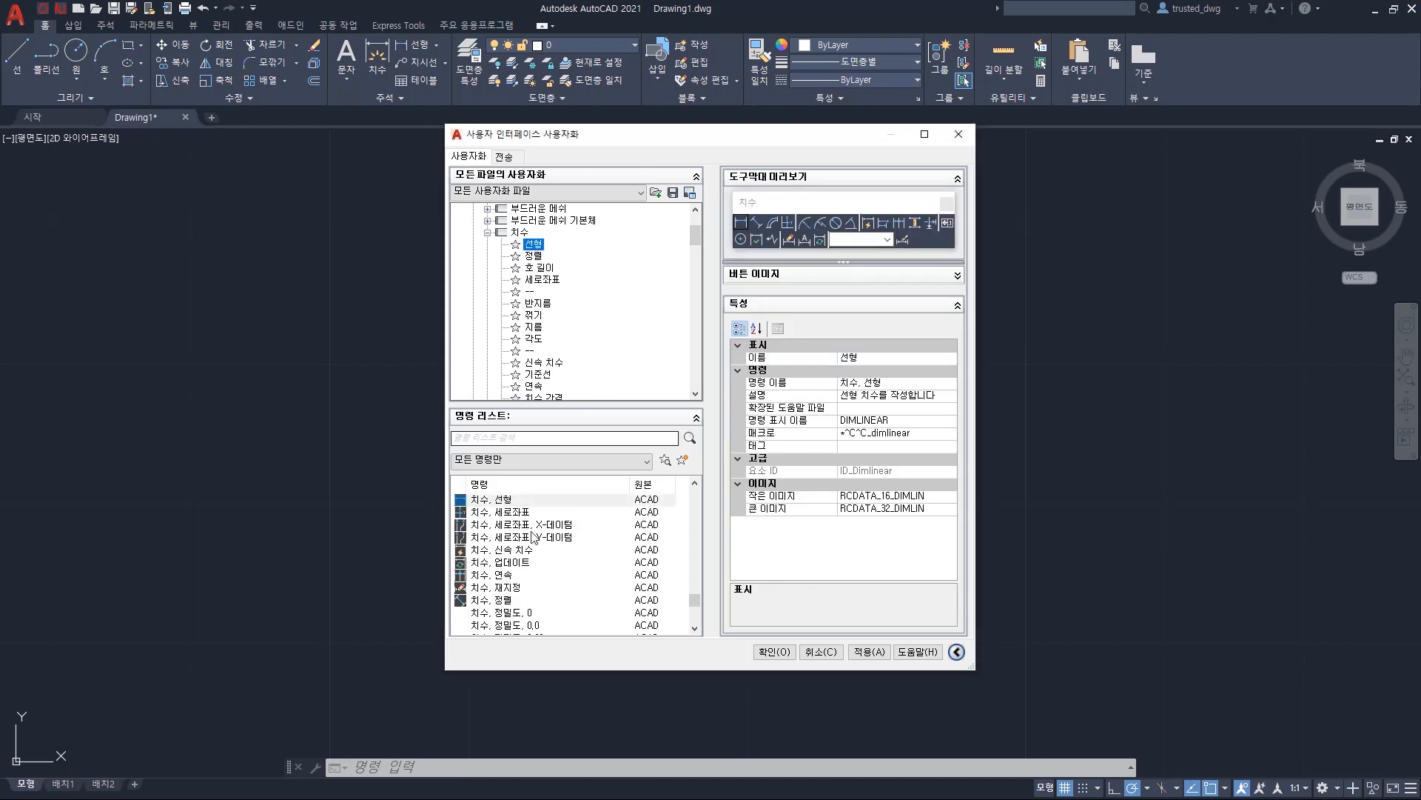
pyautogui.click(927, 432)
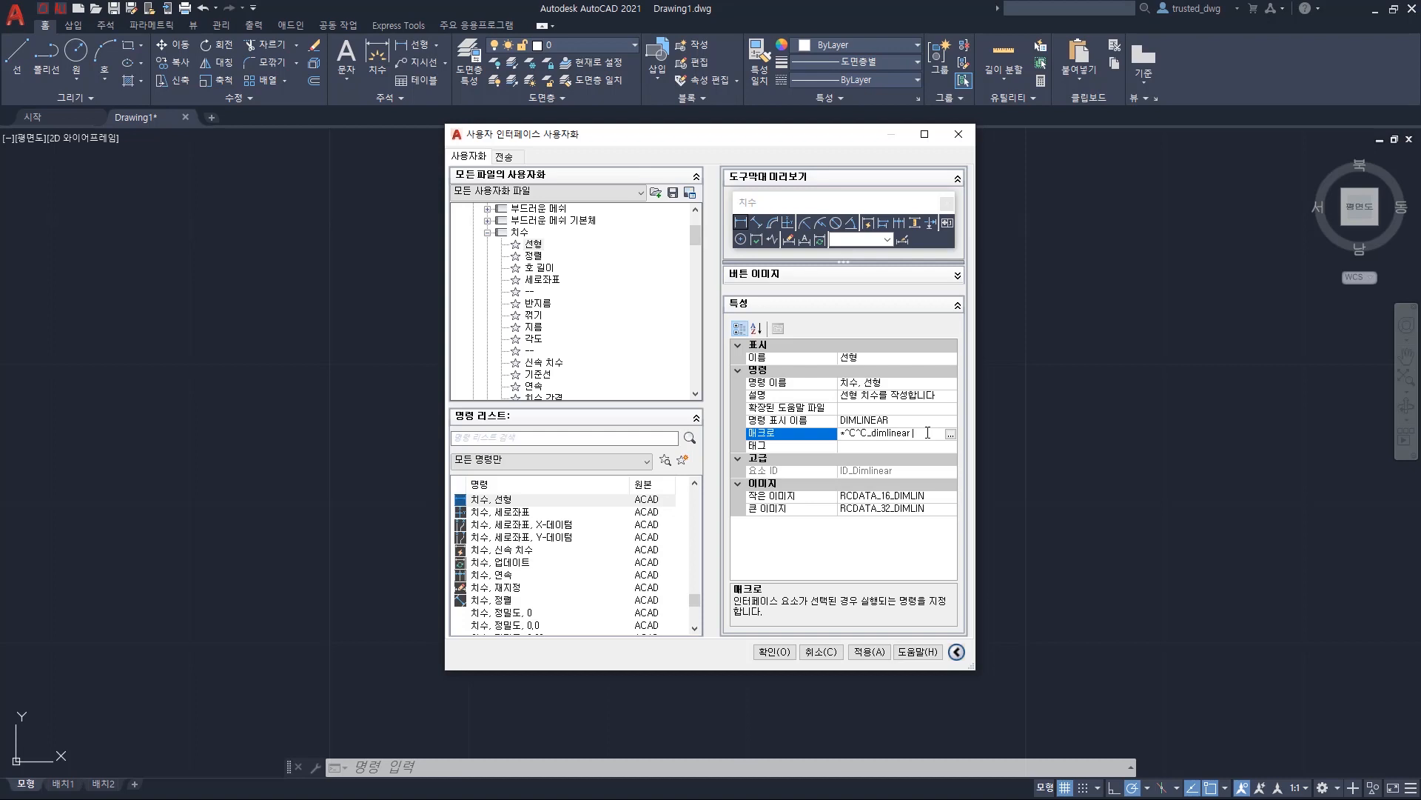
pyautogui.press('Home')
pyautogui.press('Delete')
pyautogui.press('Return')
# Duplicate the 치수, 선형 command in the command list
pyautogui.click(511, 504)
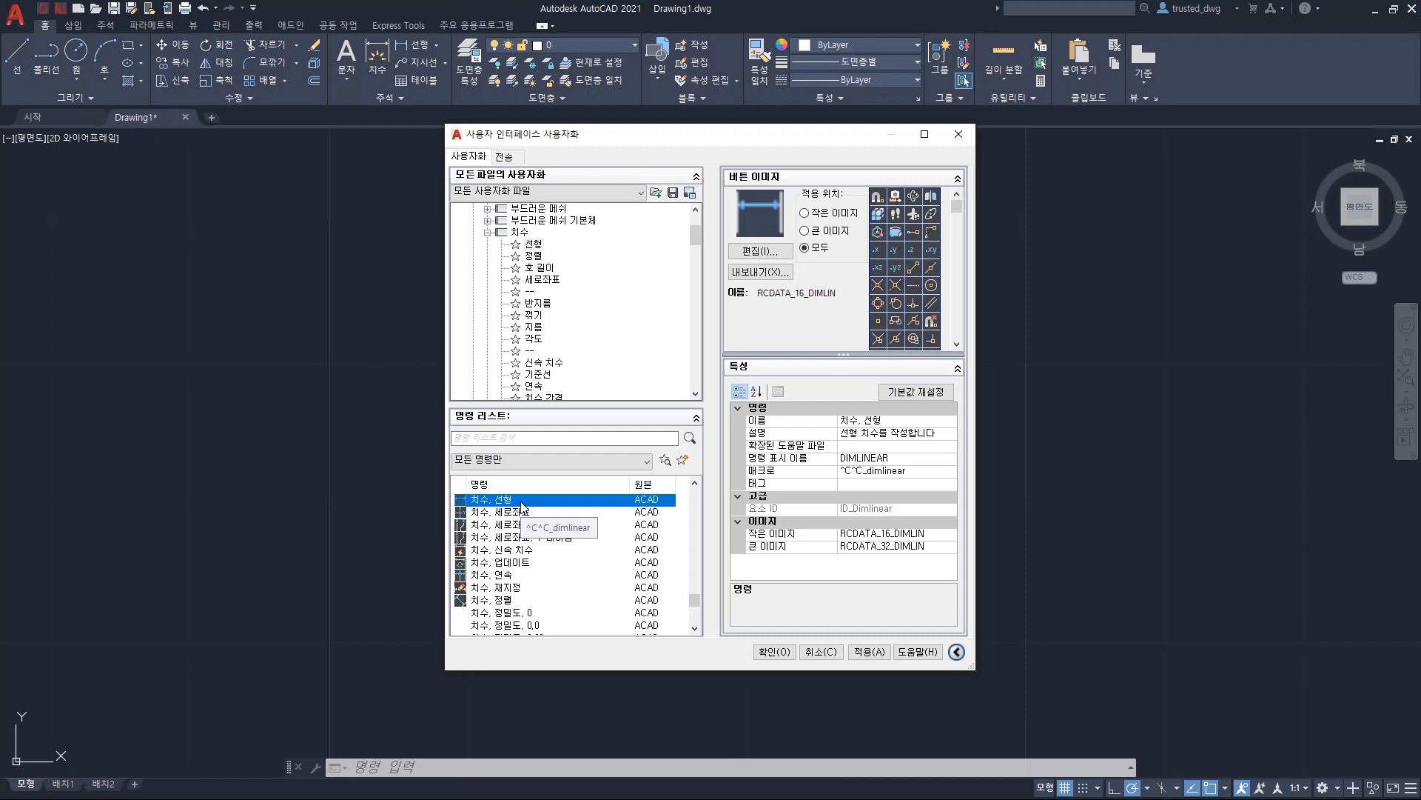
pyautogui.rightClick(523, 508)
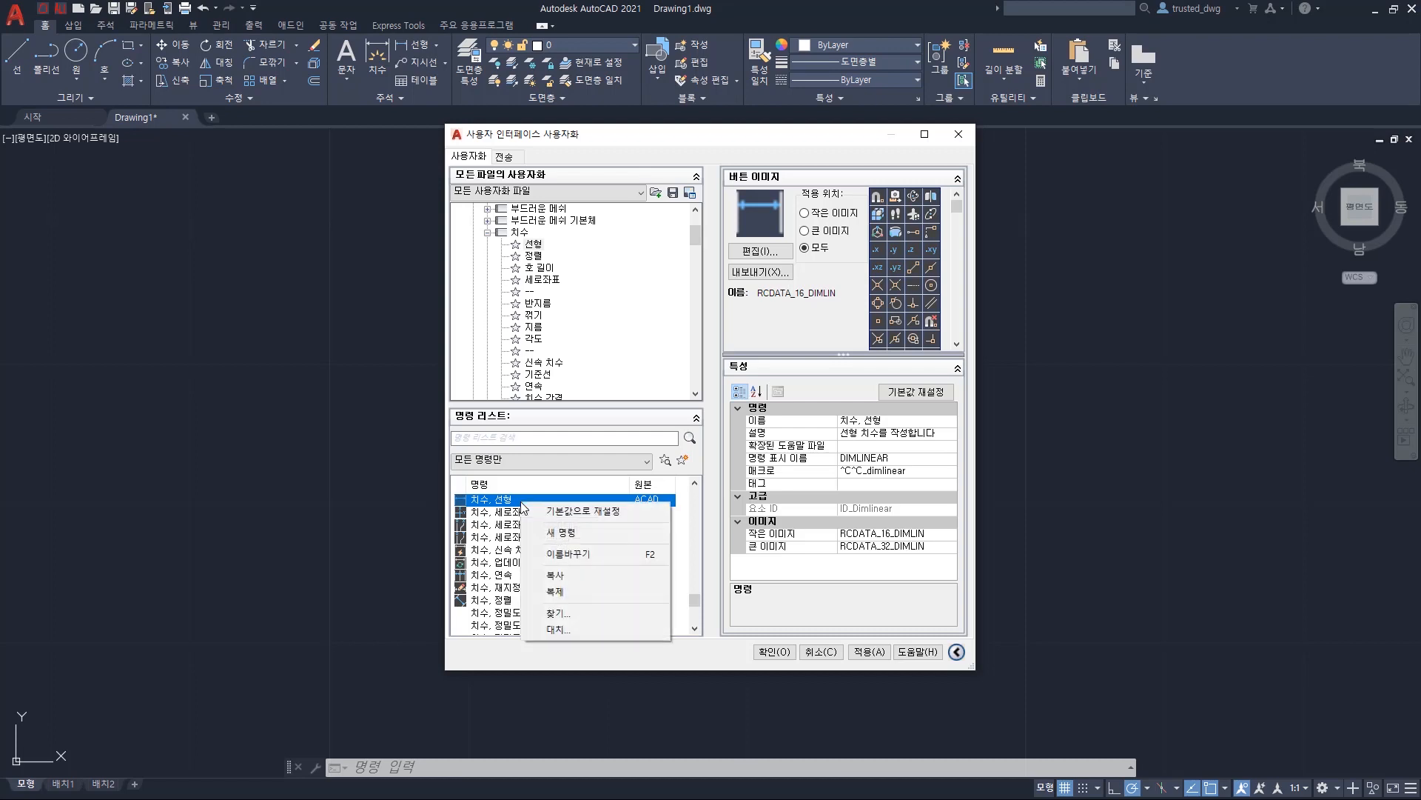
pyautogui.click(571, 593)
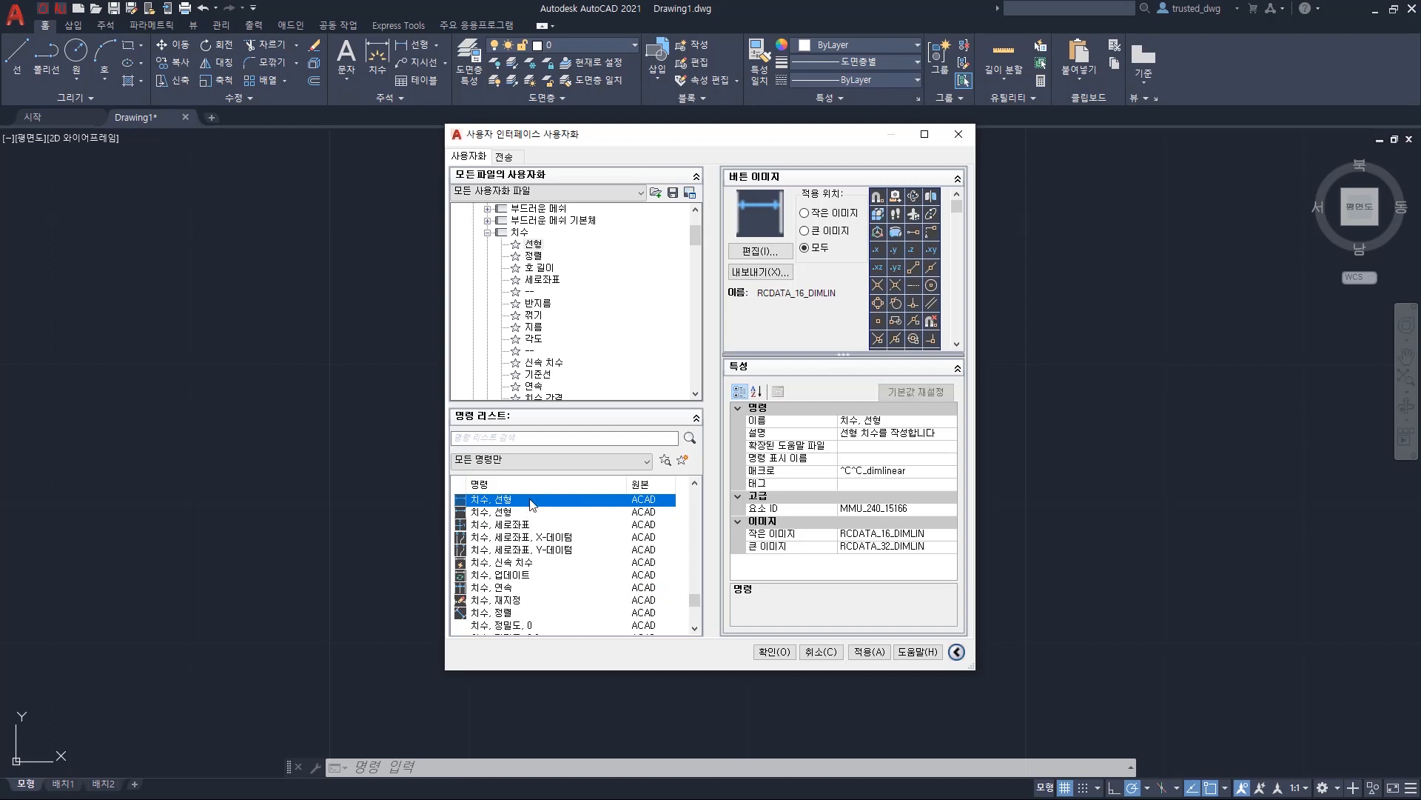
# Compare the element IDs of the original 치수, 선형 command, its duplicate and the 선형 item of the 치수 toolbar
pyautogui.click(540, 512)
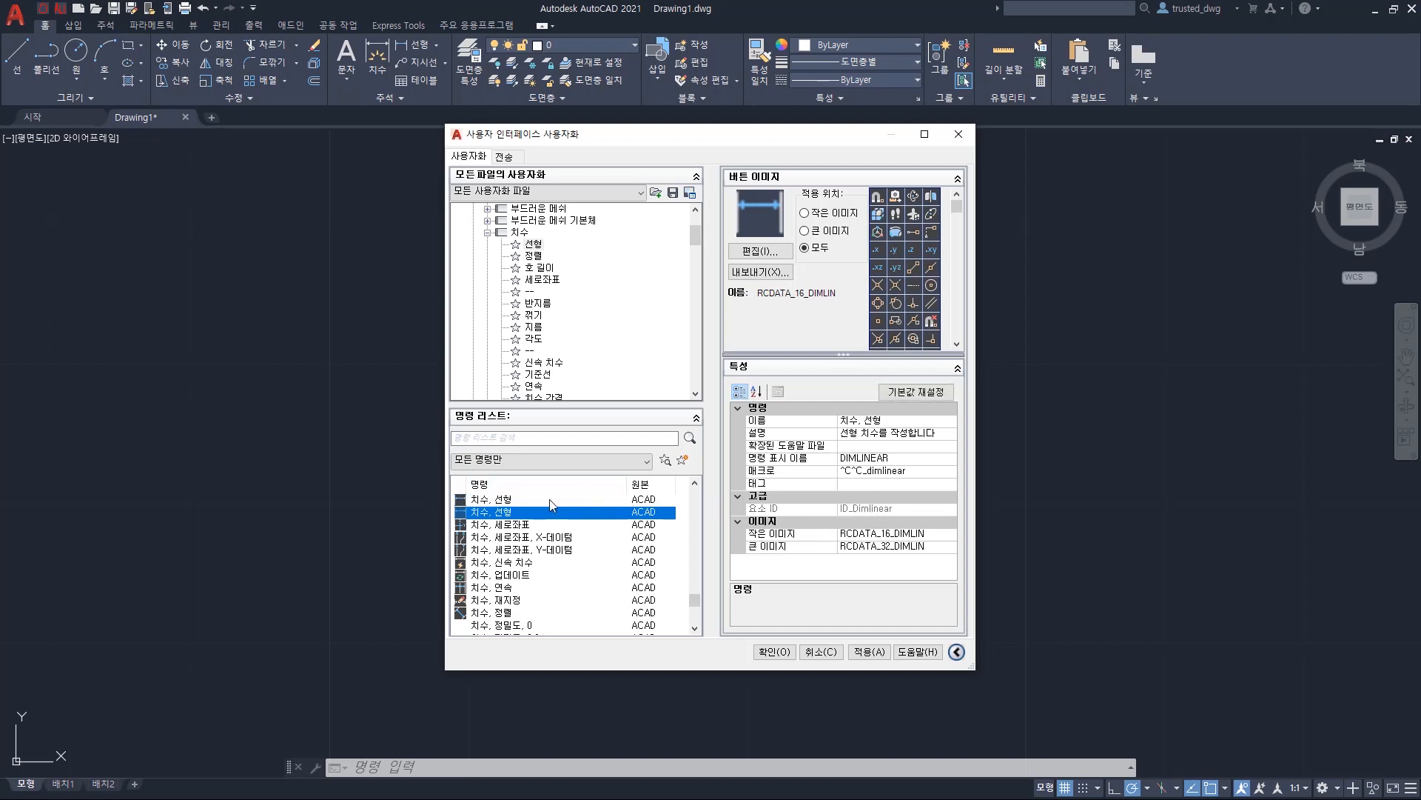
pyautogui.click(548, 499)
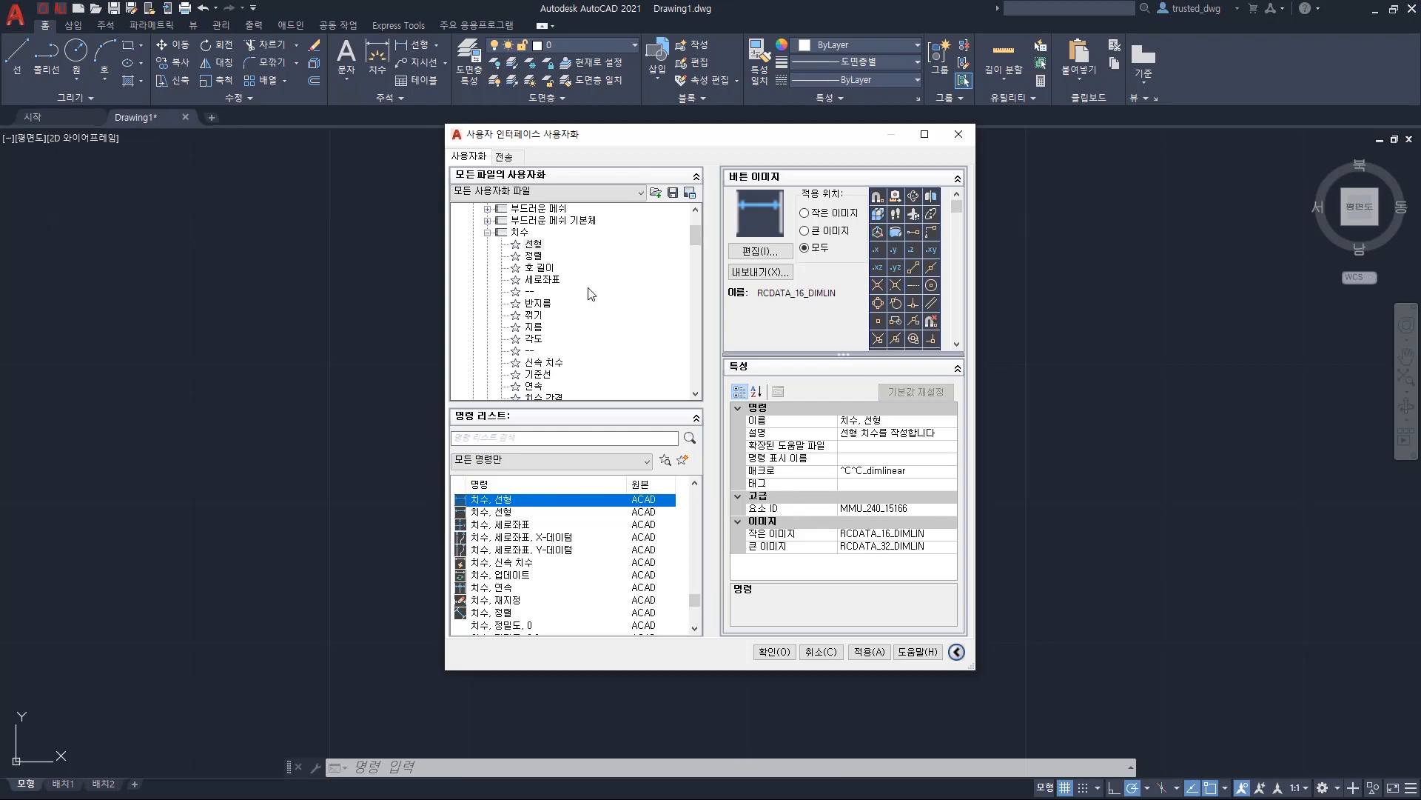
pyautogui.click(533, 244)
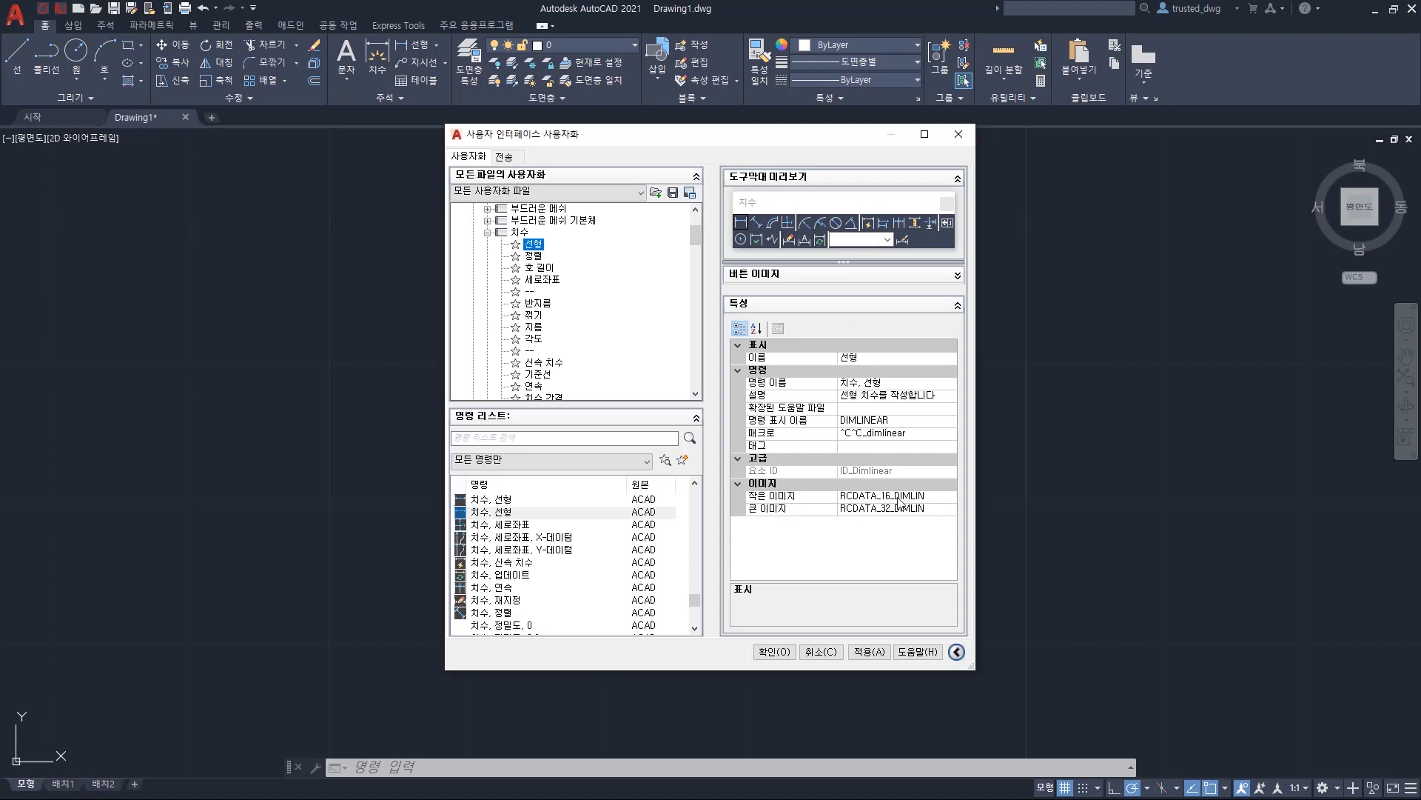
pyautogui.click(520, 510)
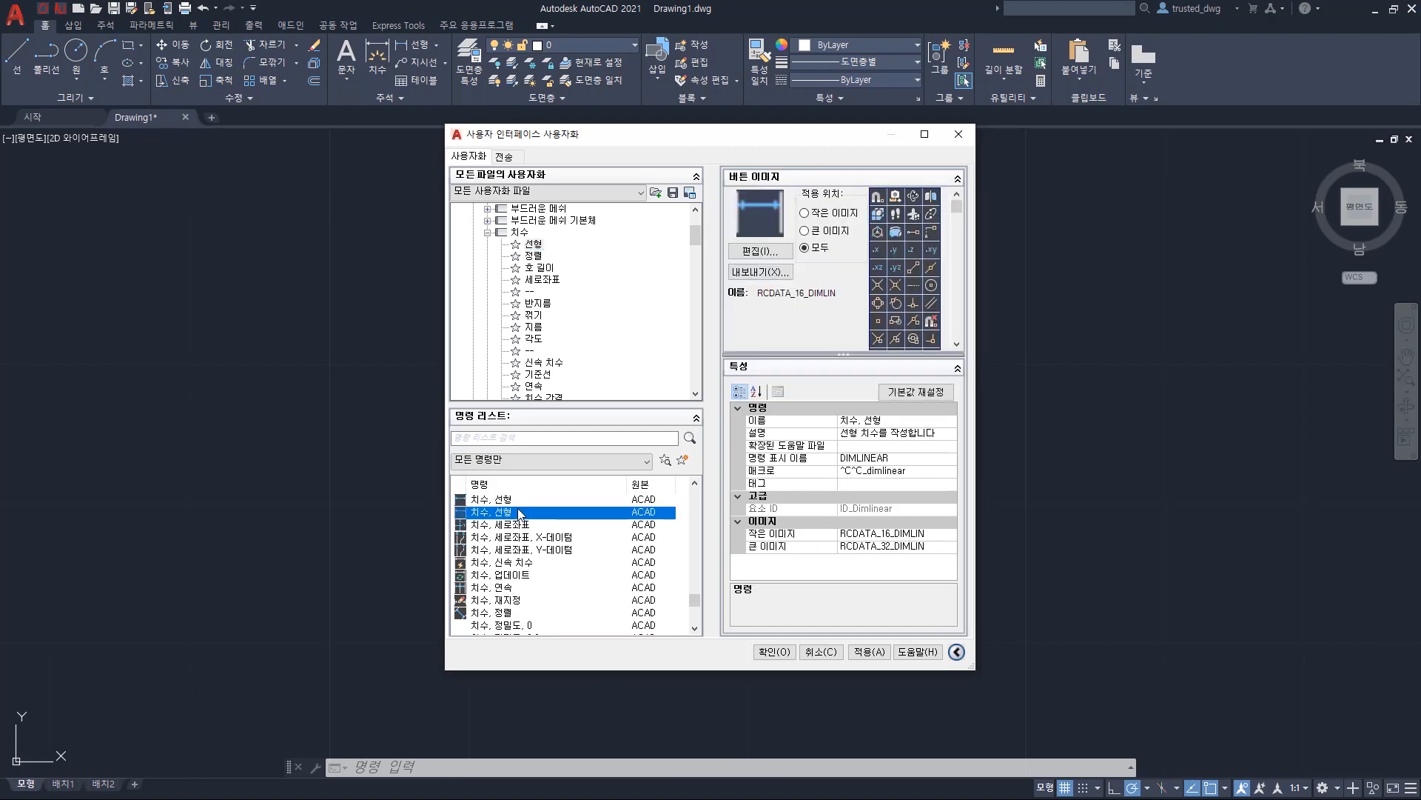
# Rename the duplicated command as 치수, 선형 - m and add it to the 치수 toolbar directly below 선형
pyautogui.click(522, 501)
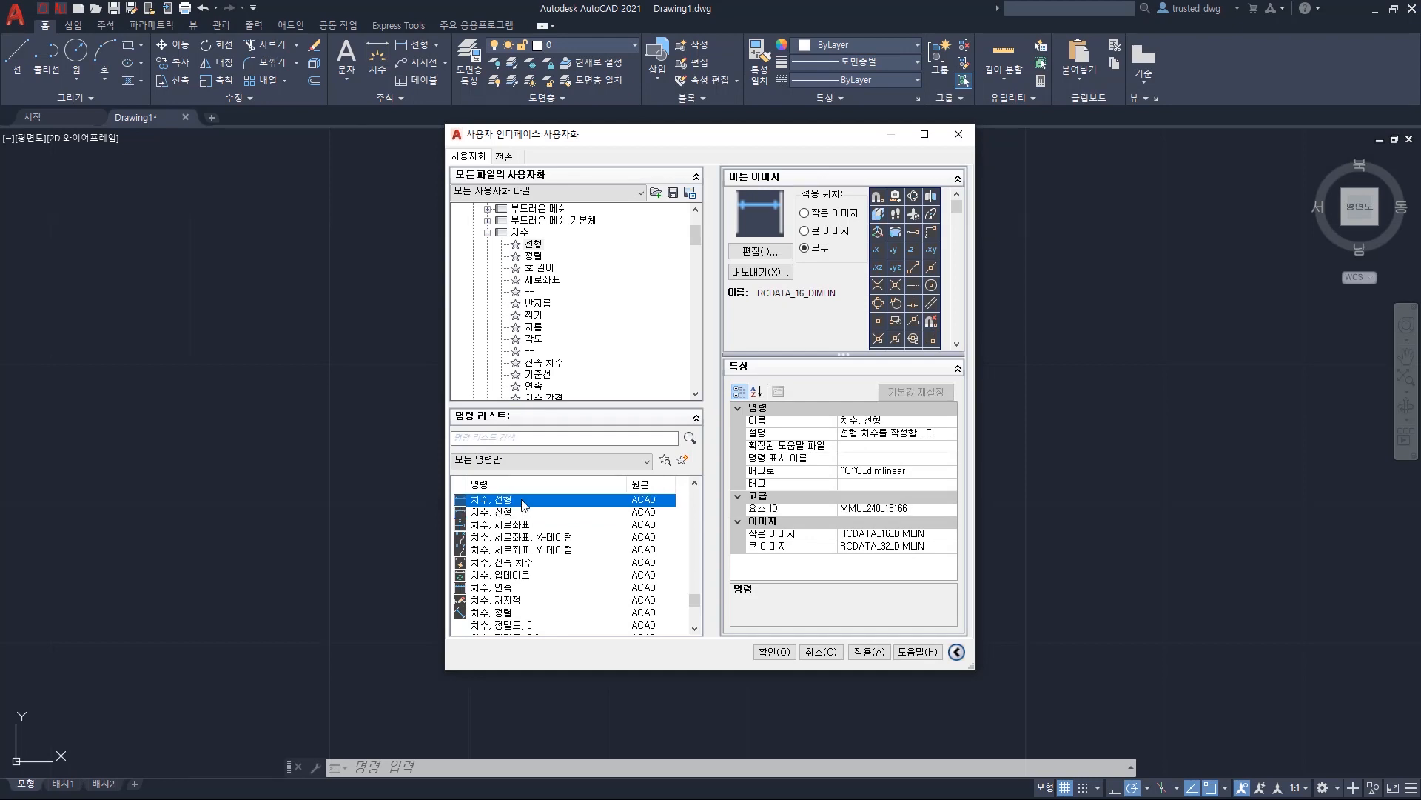
pyautogui.click(523, 501)
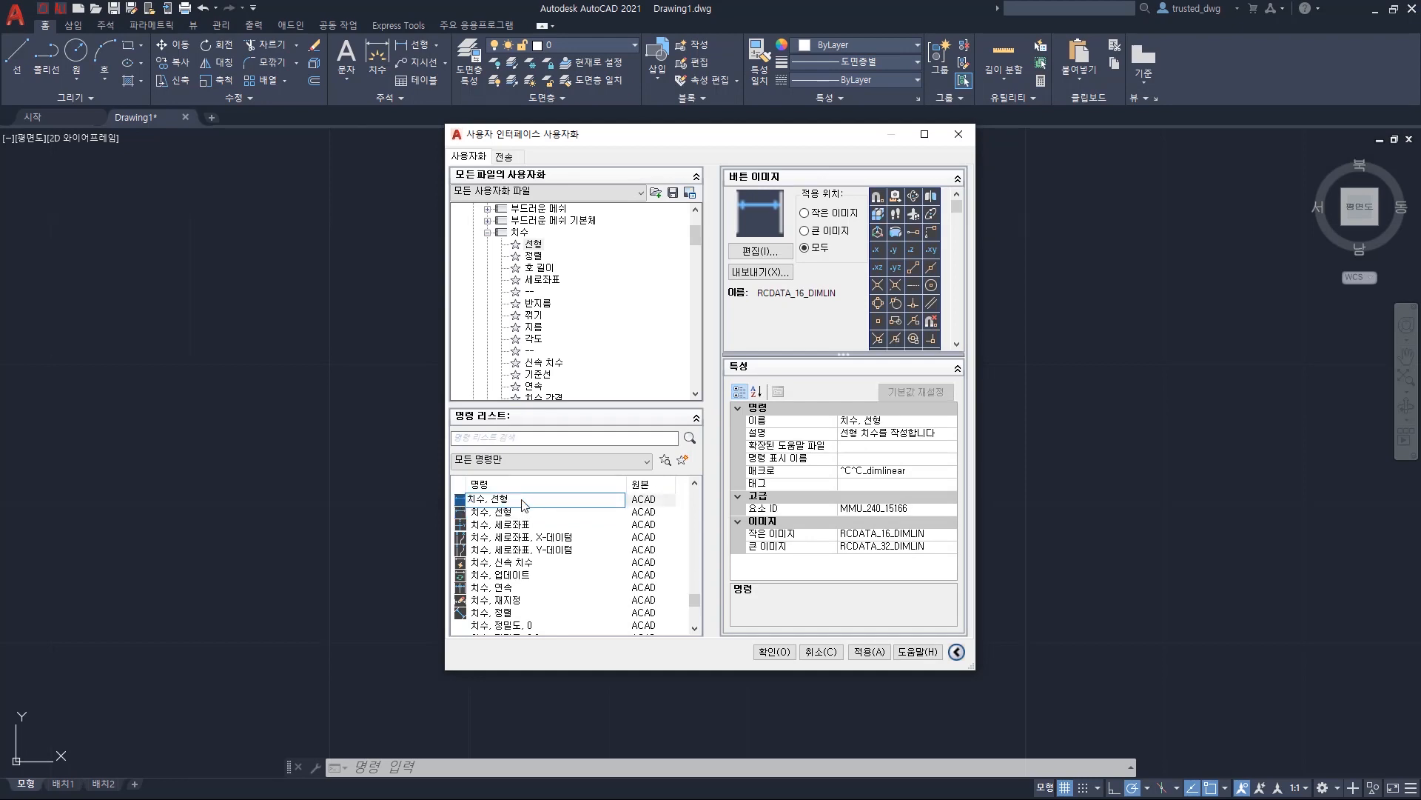
pyautogui.write('- m')
pyautogui.press('Return')
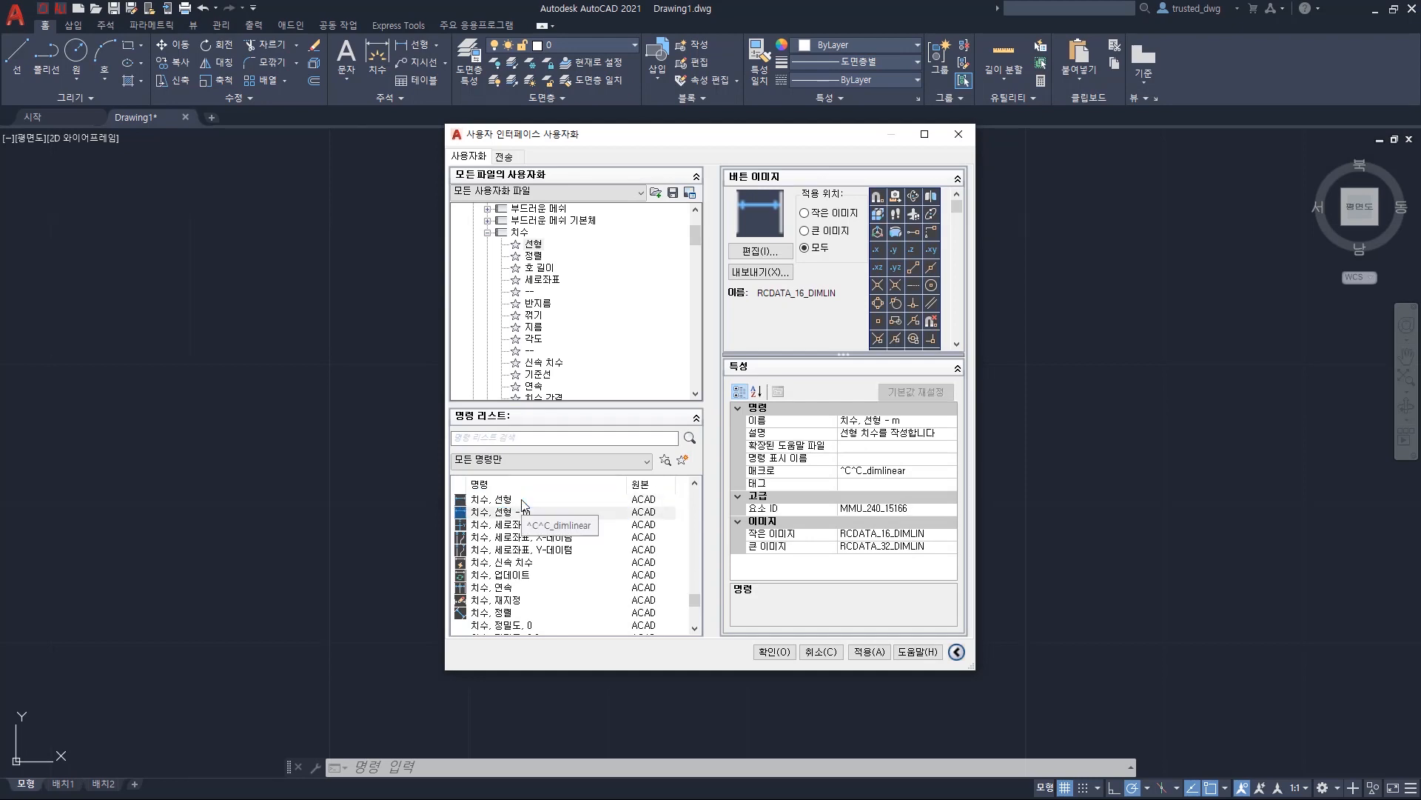
pyautogui.moveTo(523, 510); pyautogui.dragTo(566, 252)
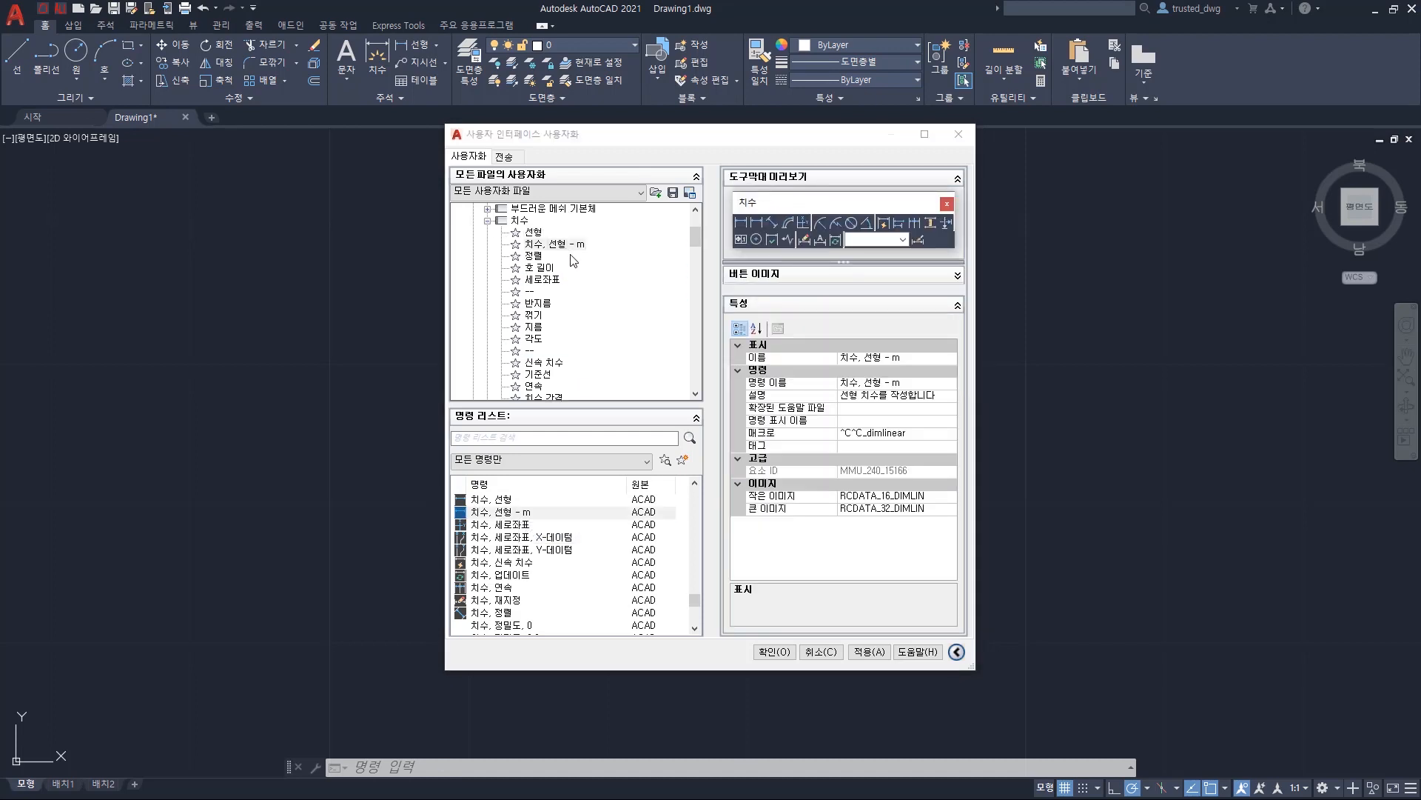